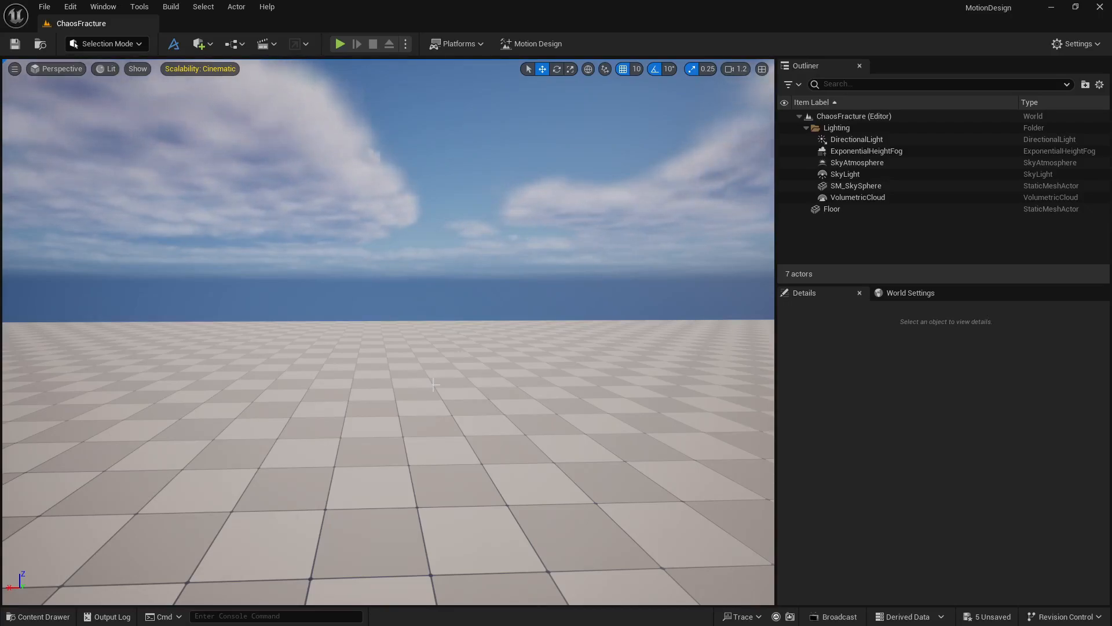
# - Search the plugins for "chaos" and review which Chaos plugins are enabled
pyautogui.click(76, 12)
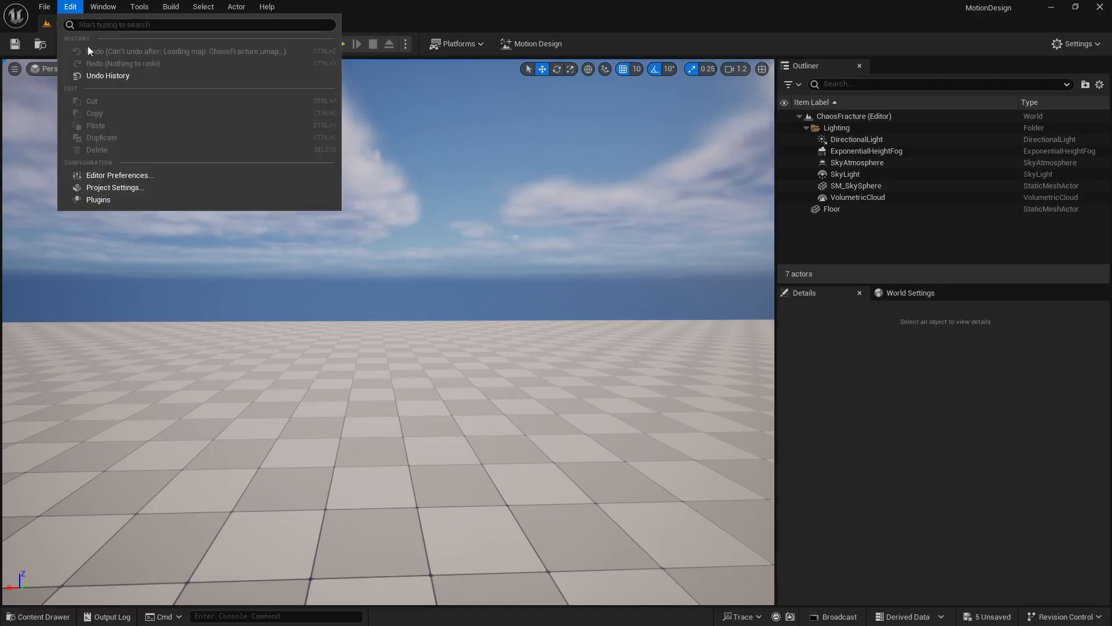
pyautogui.click(120, 200)
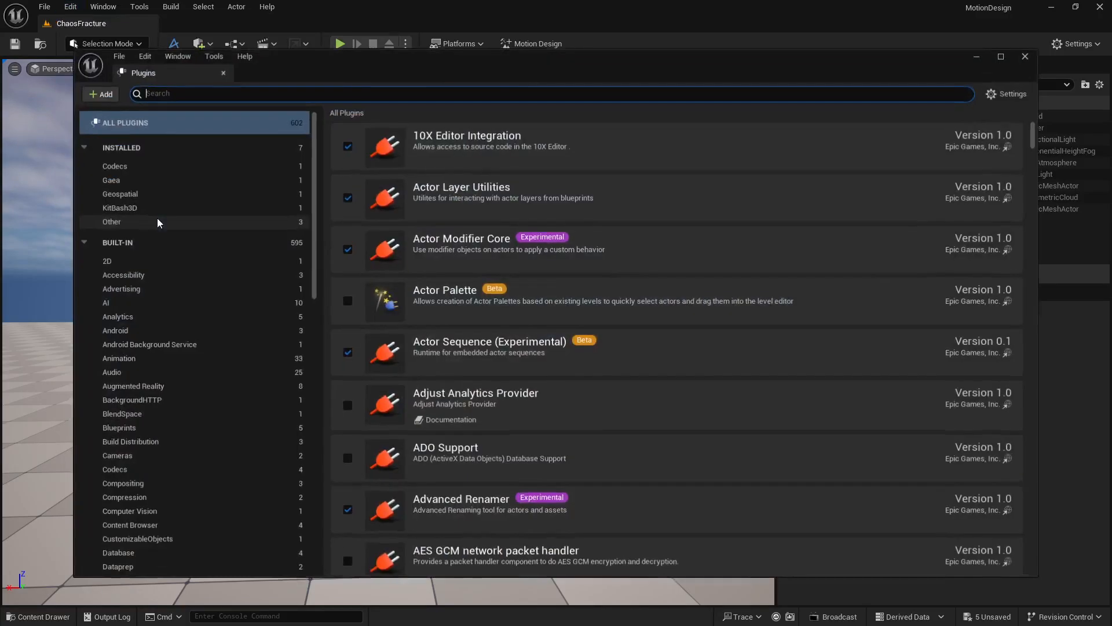
pyautogui.write('chaos')
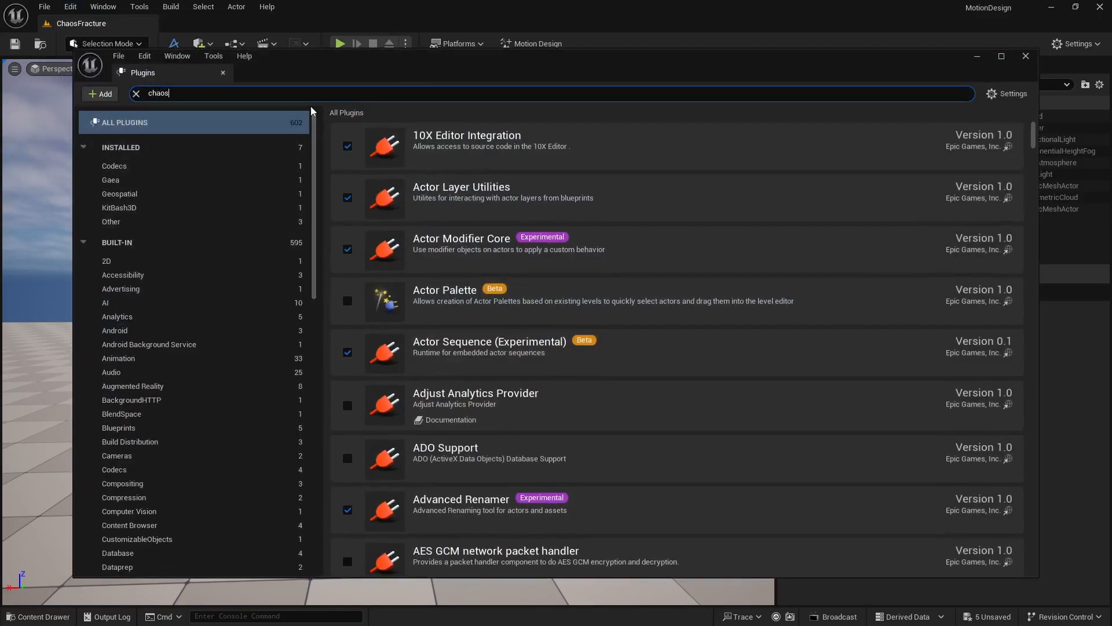
pyautogui.scroll(-2, 461, 421)
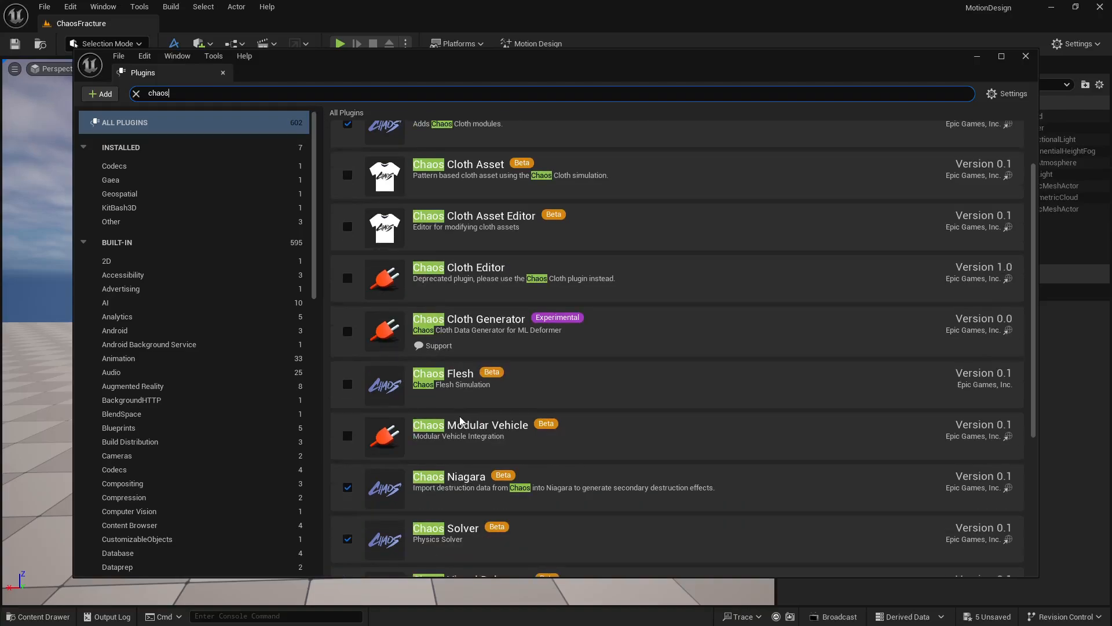
pyautogui.scroll(-1, 460, 421)
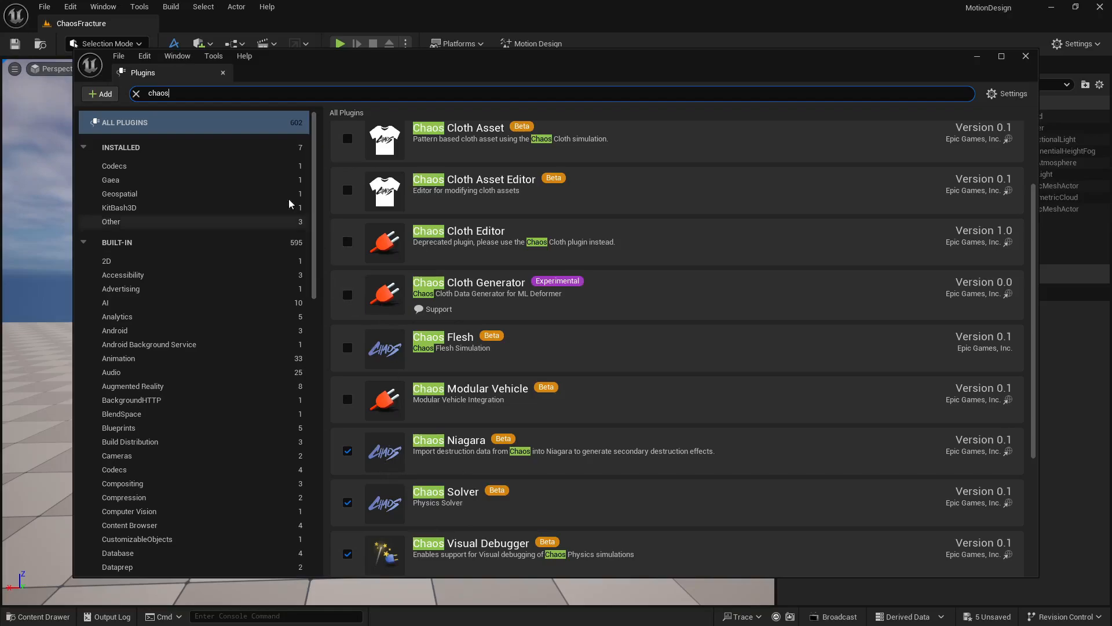
pyautogui.click(222, 72)
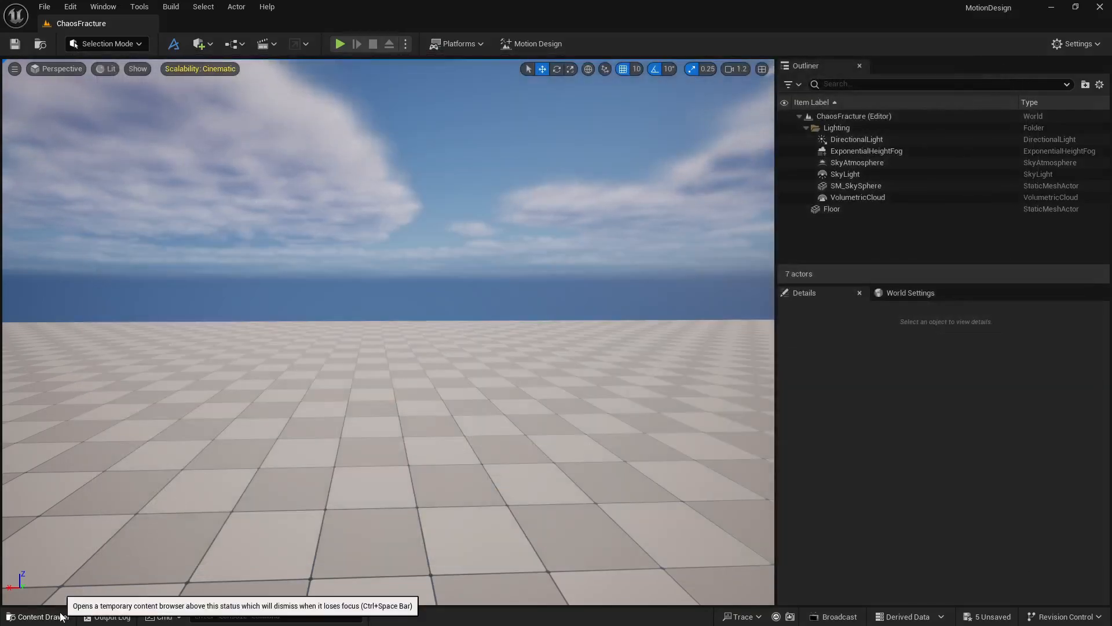
# - Browse the MotionDesign 3DModel content folder and inspect its craneo and SM_Cyc_02 static meshes
pyautogui.click(40, 615)
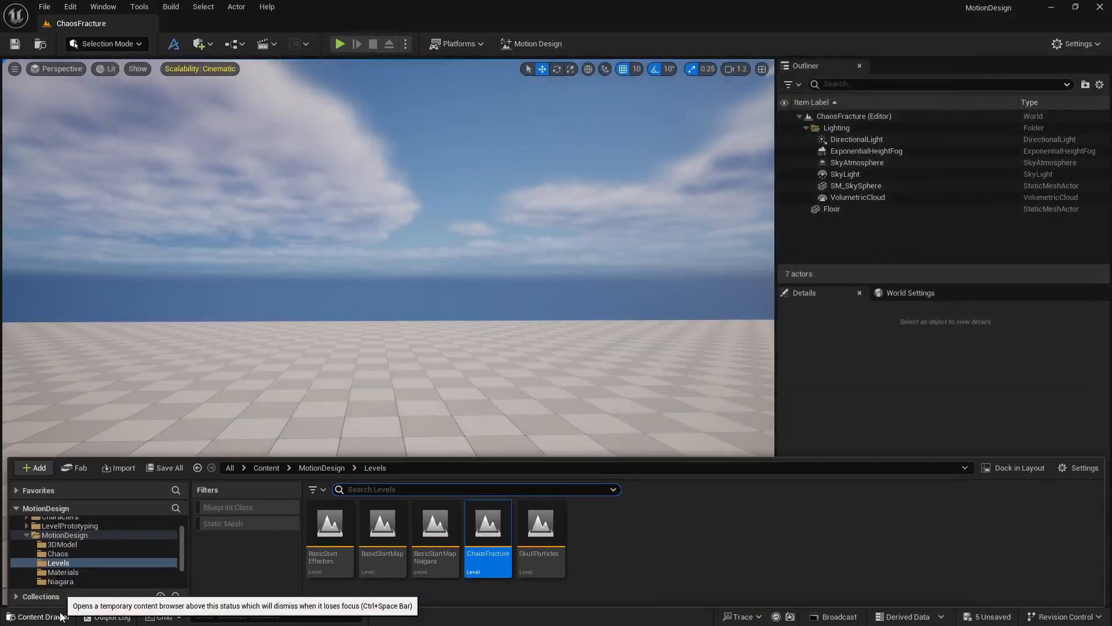
pyautogui.click(78, 544)
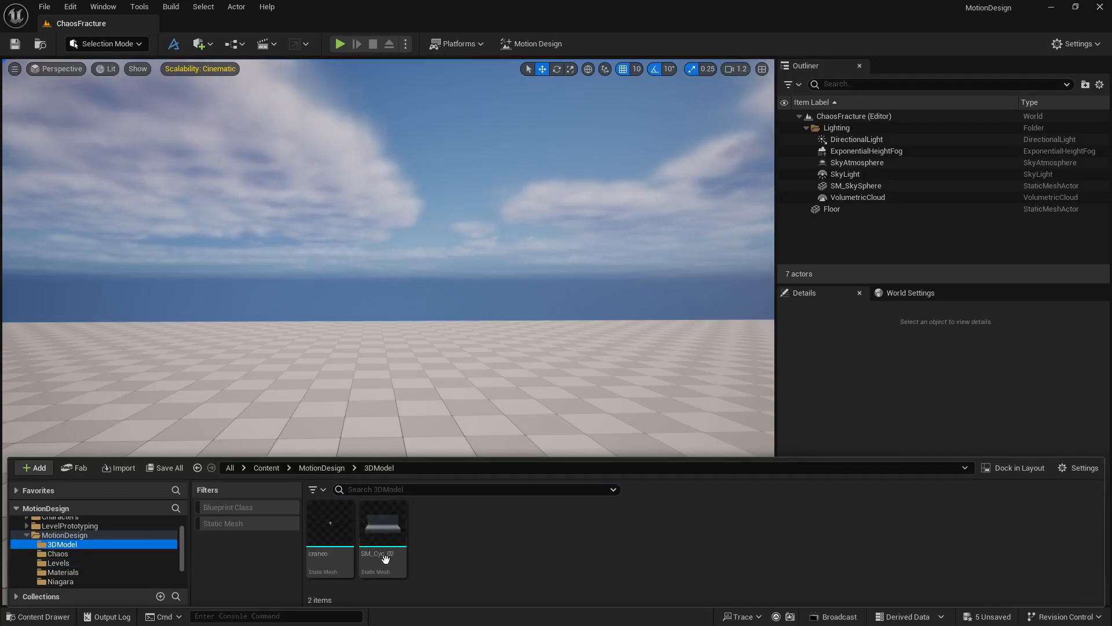
pyautogui.moveTo(339, 530)
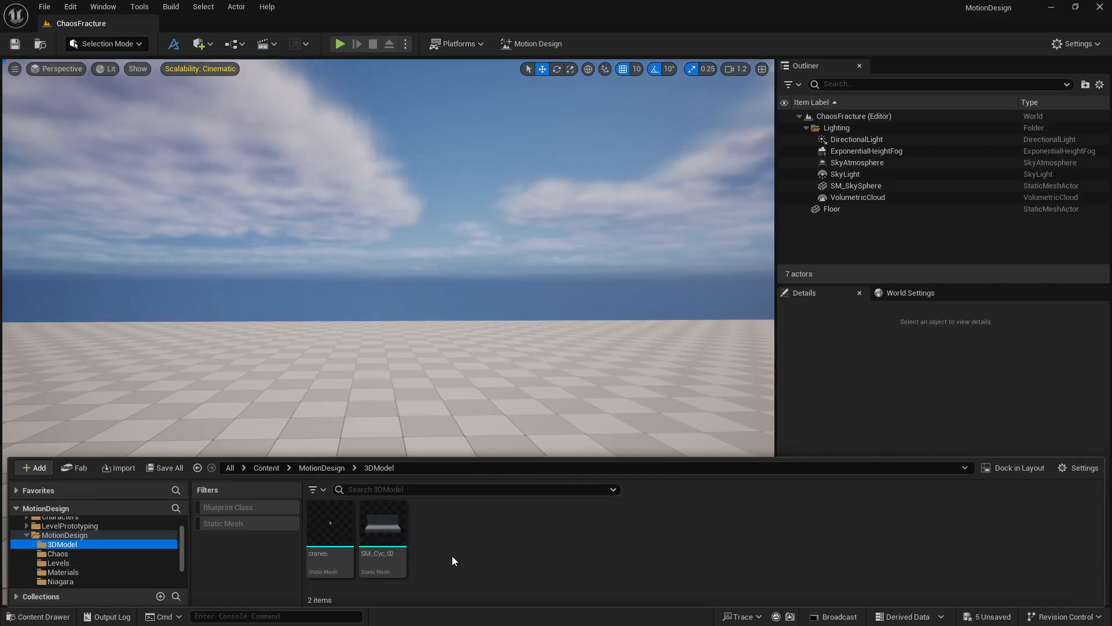
pyautogui.moveTo(391, 536)
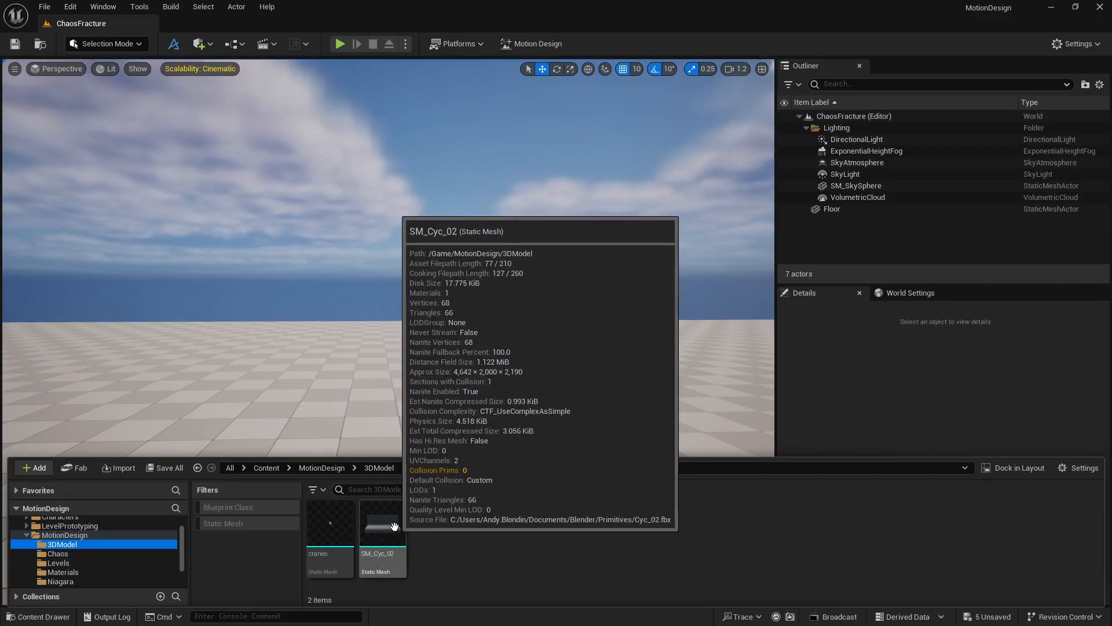
# - Delete the Floor and place the SM_Cyc_02 backdrop mesh from the 3DModel folder in the level
pyautogui.click(423, 418)
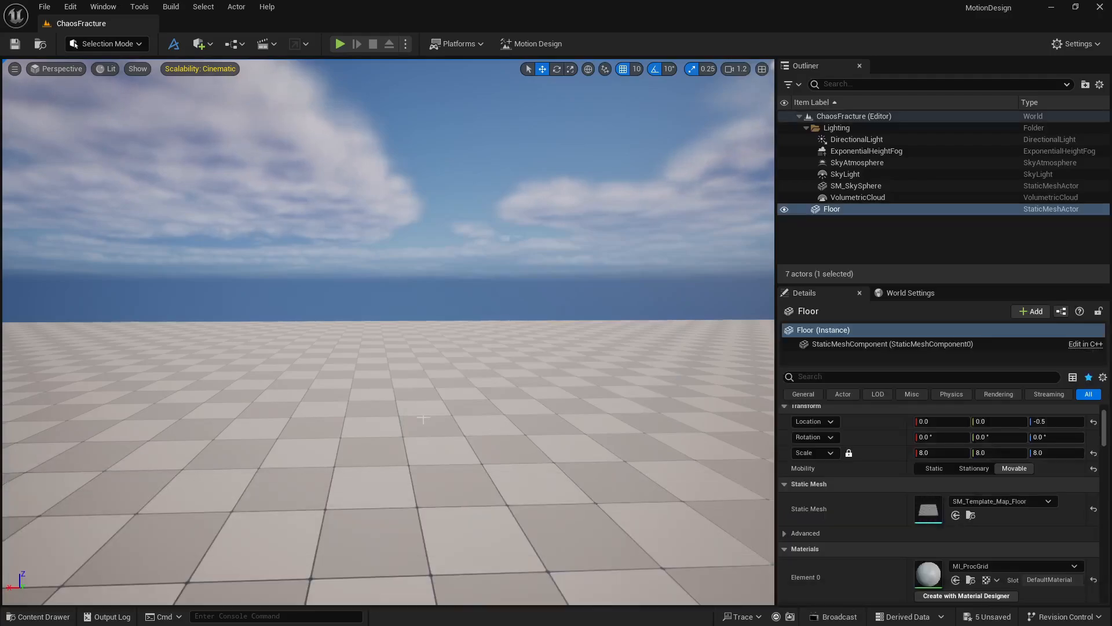
pyautogui.press('Delete')
pyautogui.click(15, 615)
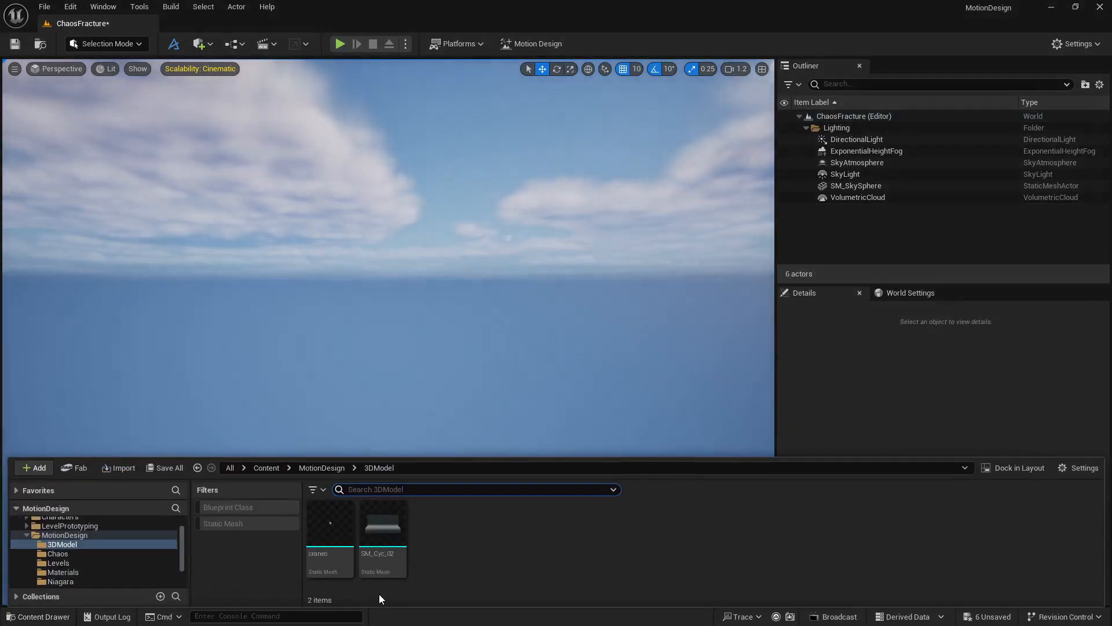
pyautogui.moveTo(383, 524); pyautogui.dragTo(402, 422)
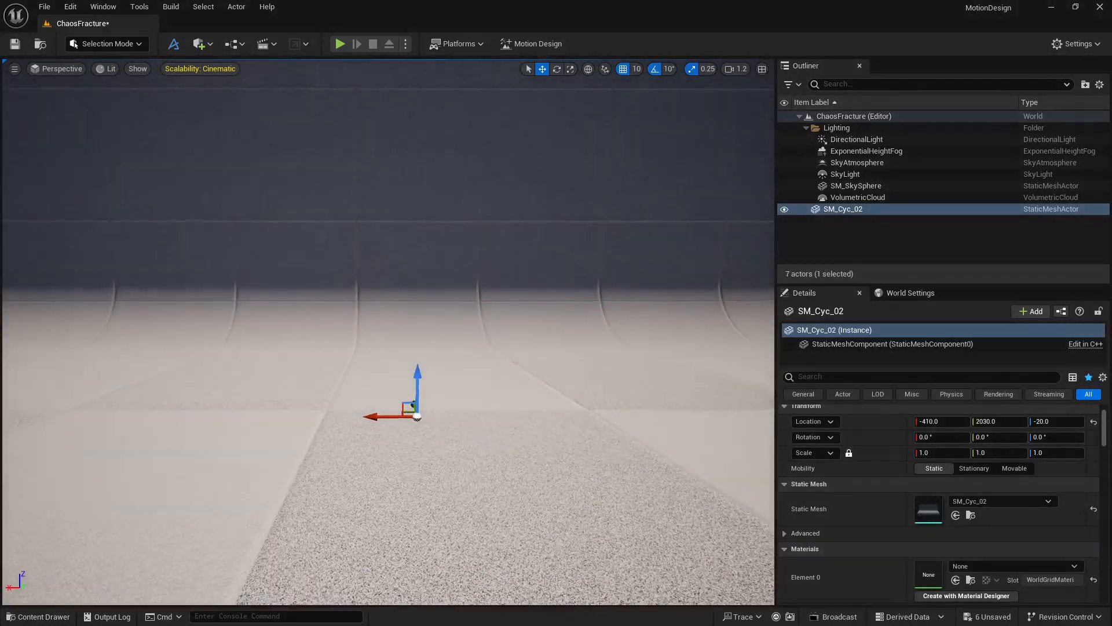
pyautogui.moveTo(402, 422)
pyautogui.mouseDown(button='right')
pyautogui.moveTo(406, 435)
pyautogui.moveTo(404, 408)
pyautogui.mouseUp(button='right')
pyautogui.press('s')
pyautogui.scroll(3, 405, 434)
pyautogui.press('w')
pyautogui.scroll(-3, 404, 410)
pyautogui.press('w')
pyautogui.press('q')
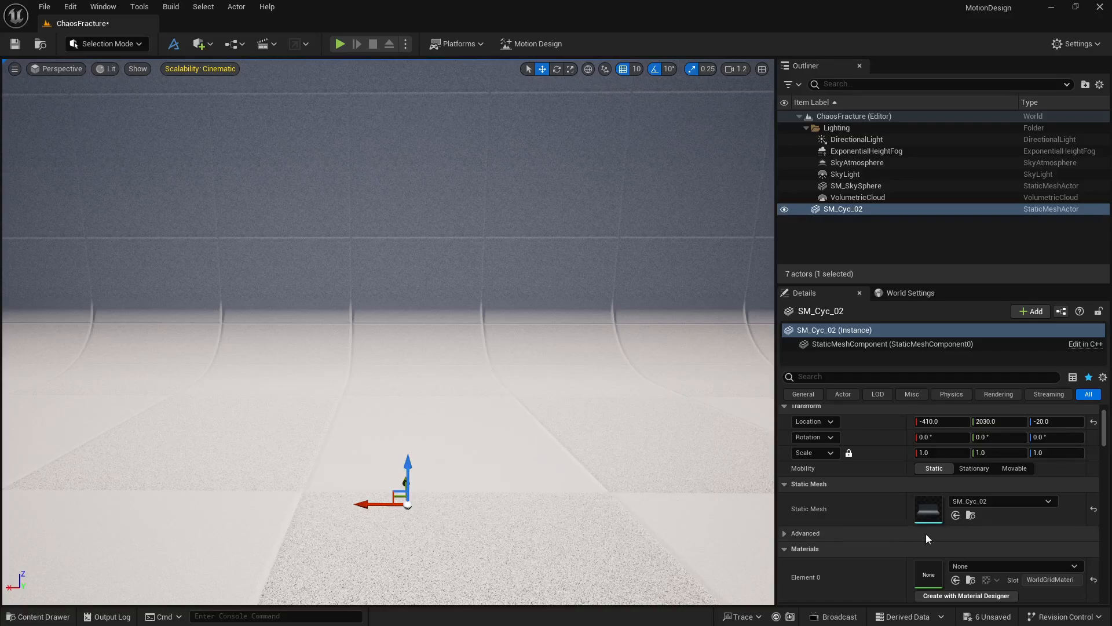
# - Open the SM_Cyc_02 mesh asset and check its collision settings, including Collision Complexity
pyautogui.doubleClick(929, 508)
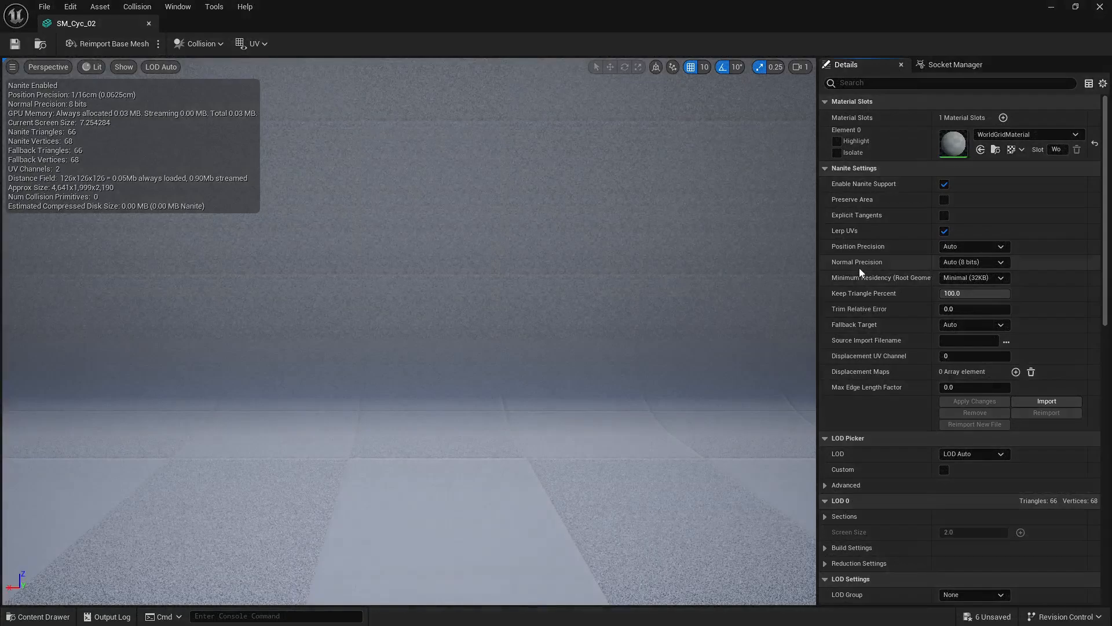
pyautogui.scroll(-10, 901, 305)
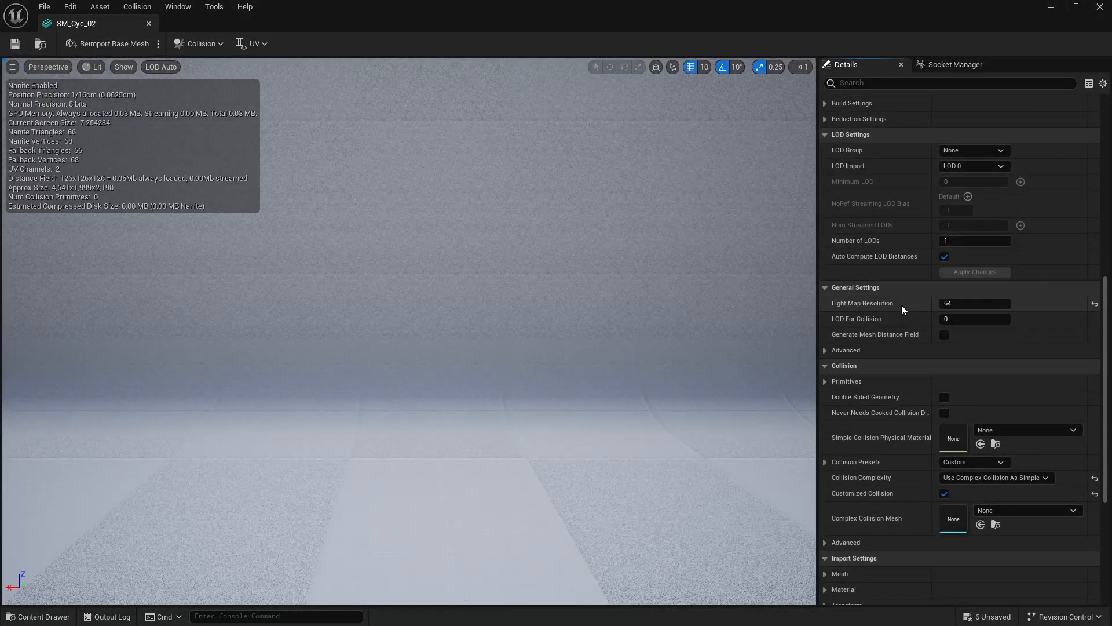
pyautogui.scroll(-5, 901, 305)
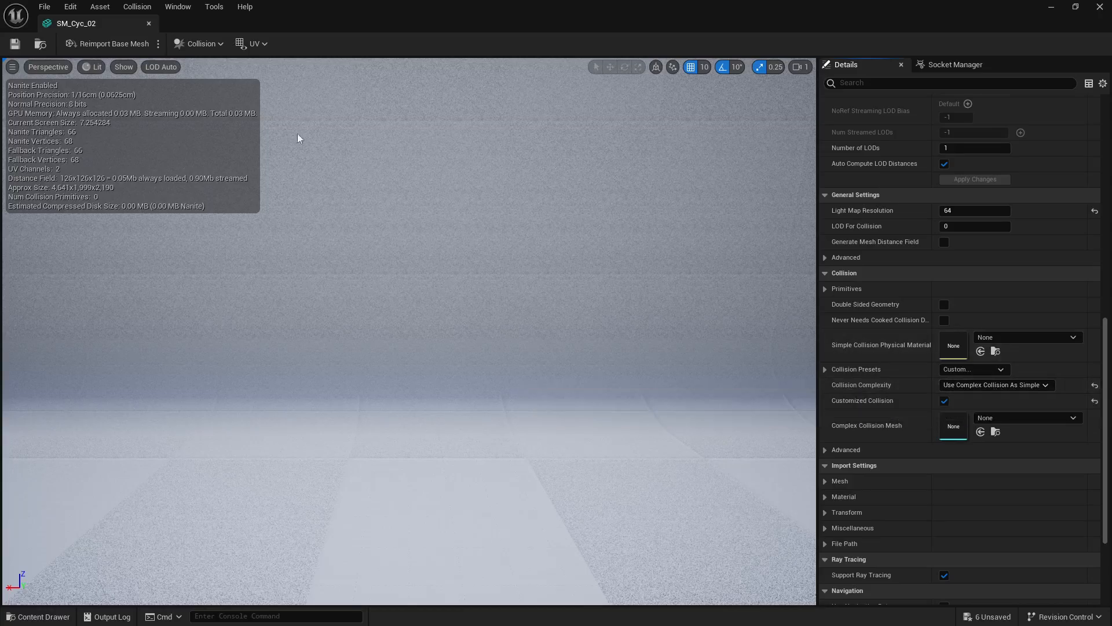
pyautogui.click(148, 23)
# - Open the craneo mesh asset from the 3DModel folder and review its mesh settings
pyautogui.click(39, 615)
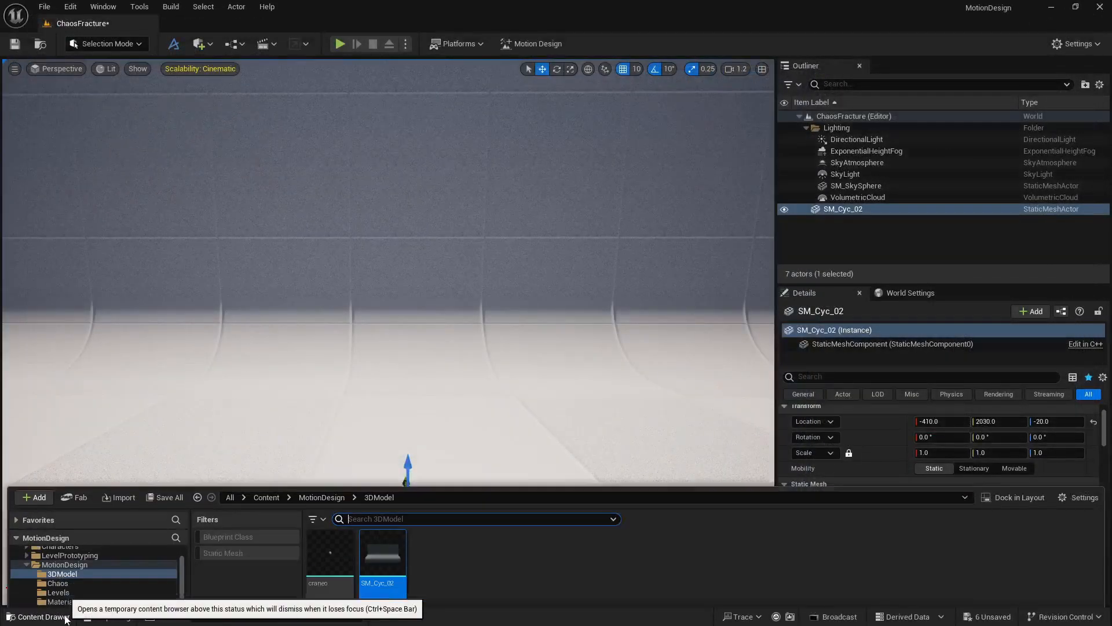
pyautogui.moveTo(342, 522)
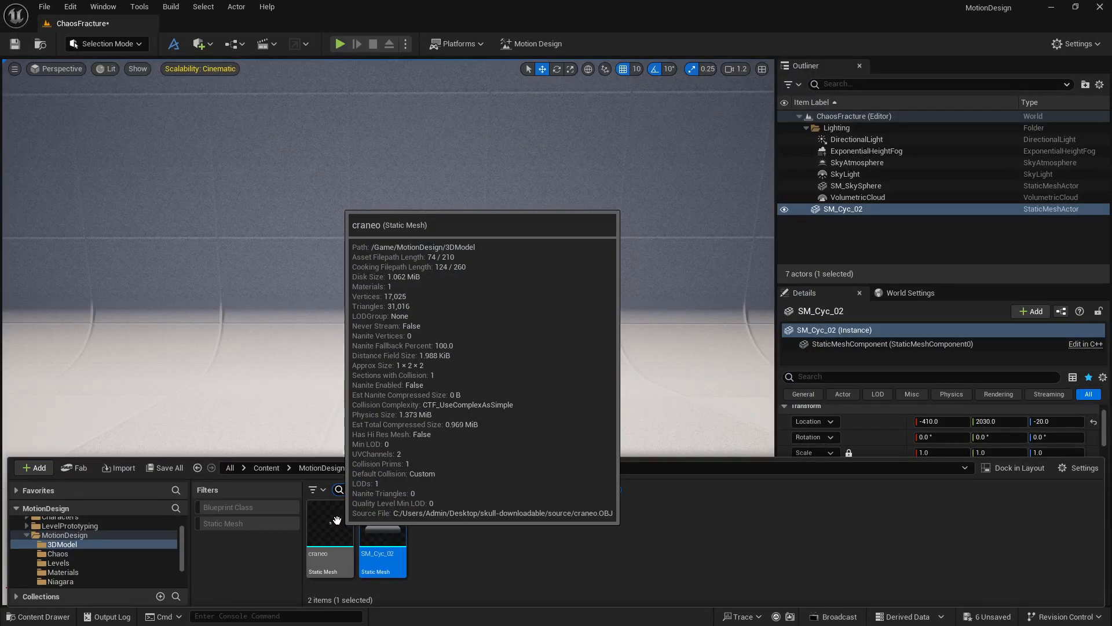
pyautogui.doubleClick(336, 520)
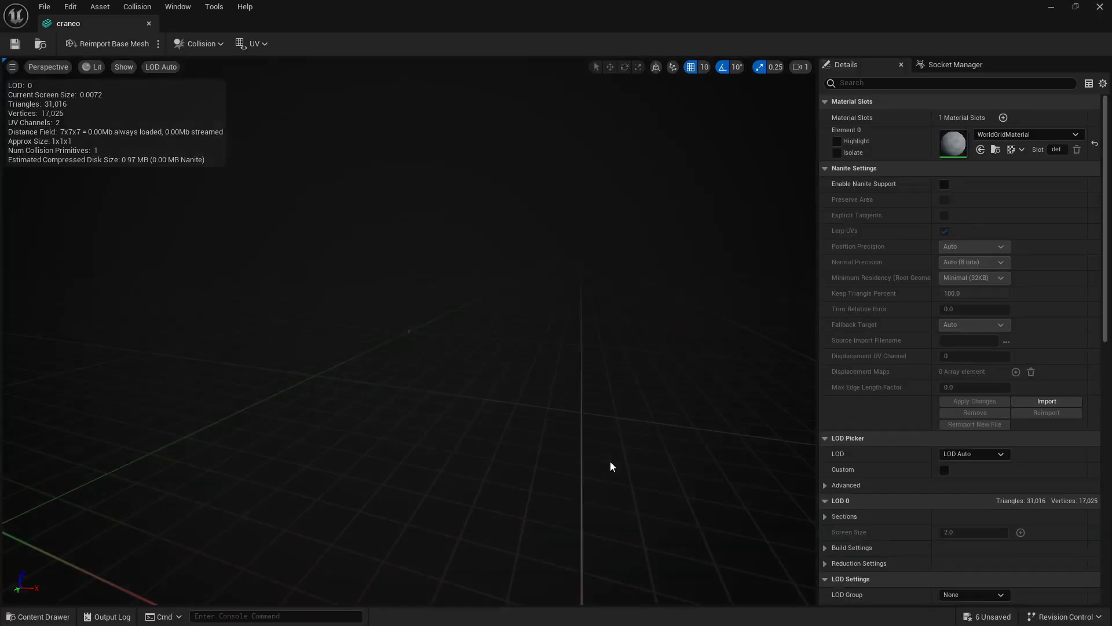
pyautogui.scroll(-2, 926, 430)
pyautogui.scroll(-10, 926, 429)
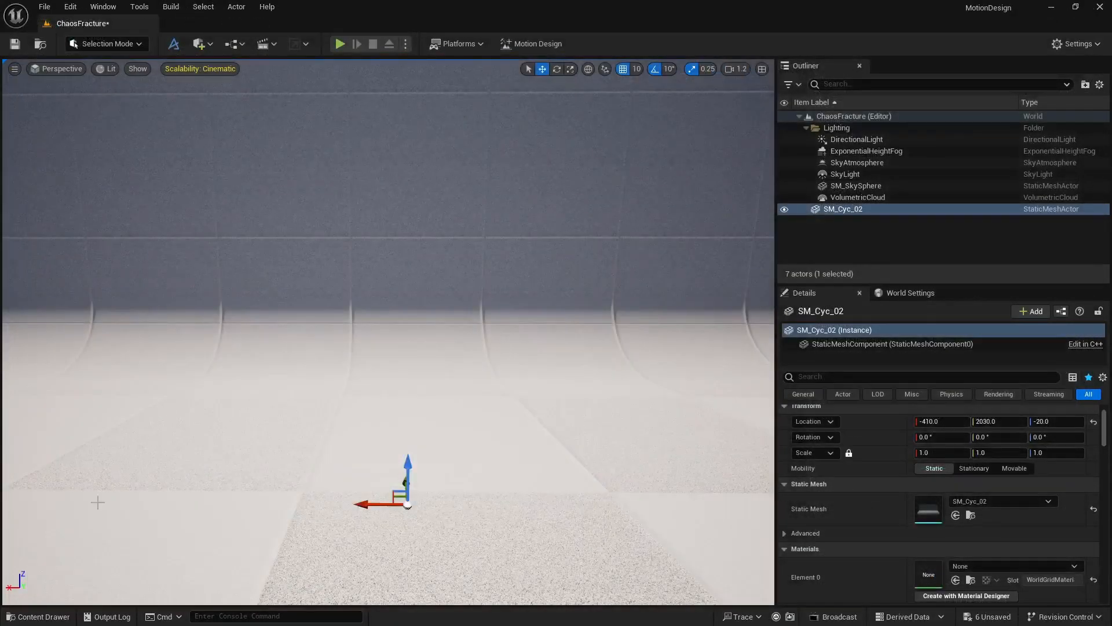
# - Place the craneo skull mesh in the level above the backdrop floor and set its uniform scale to 80
pyautogui.click(39, 616)
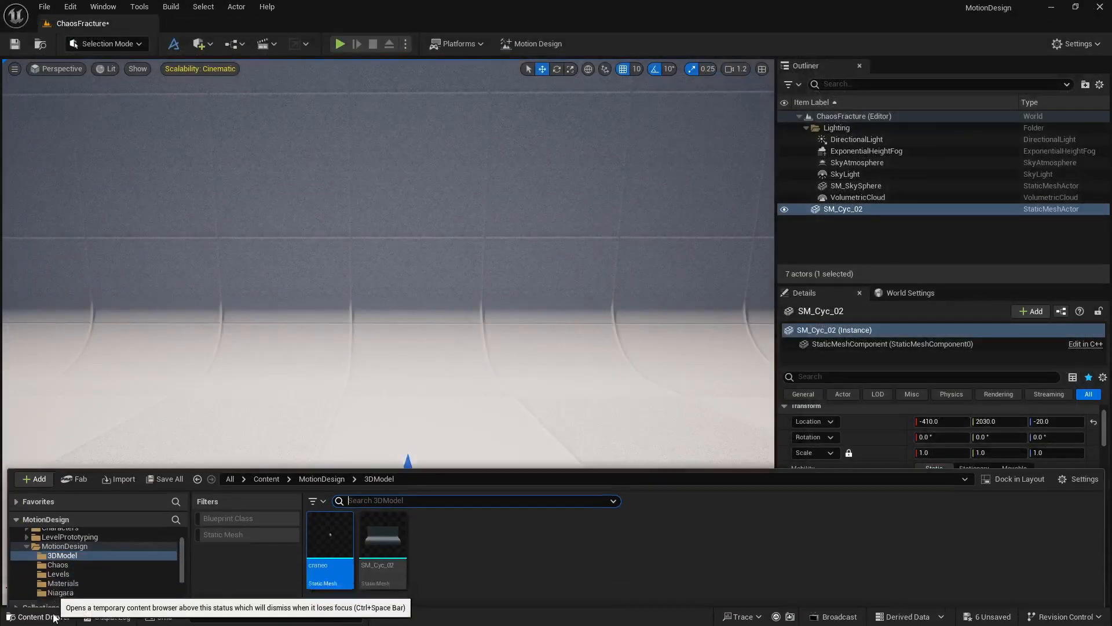
pyautogui.moveTo(324, 547); pyautogui.dragTo(365, 322)
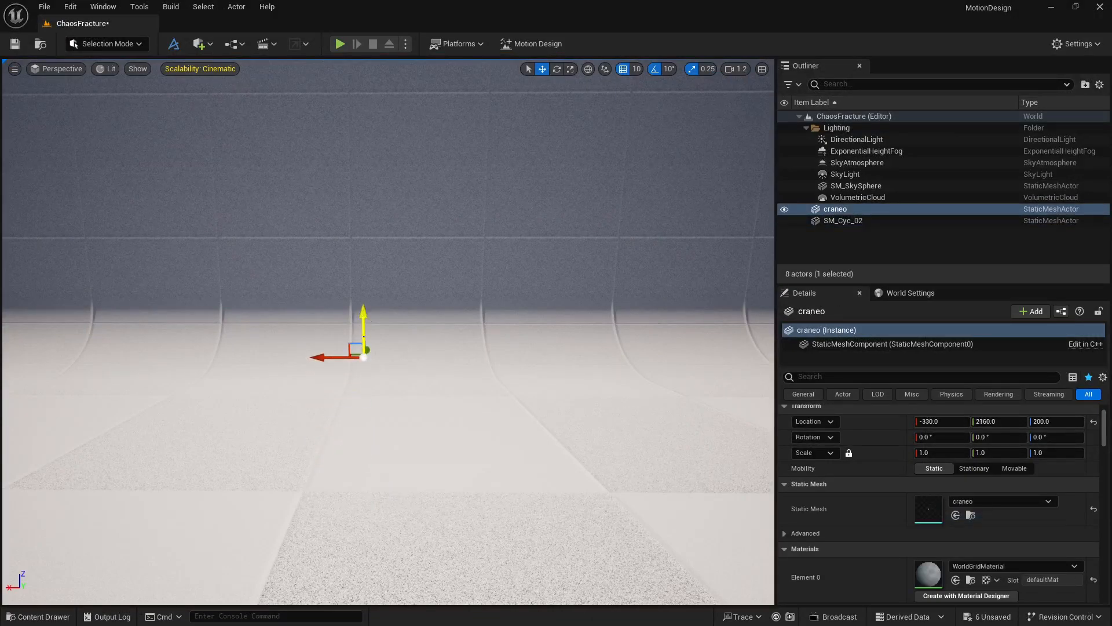
pyautogui.click(941, 452)
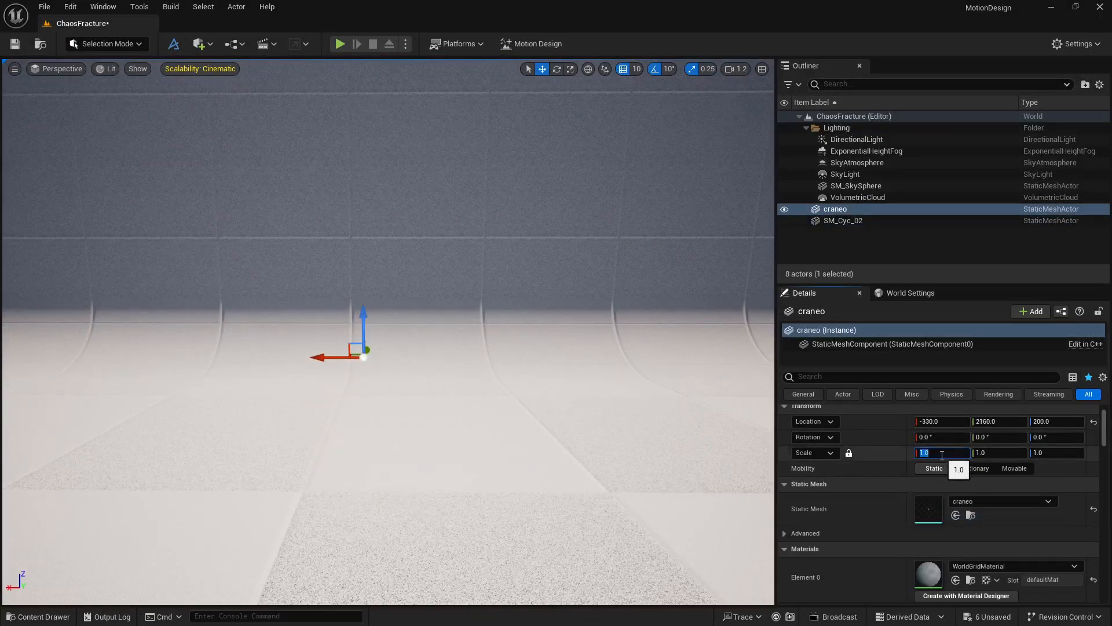
pyautogui.press('Return')
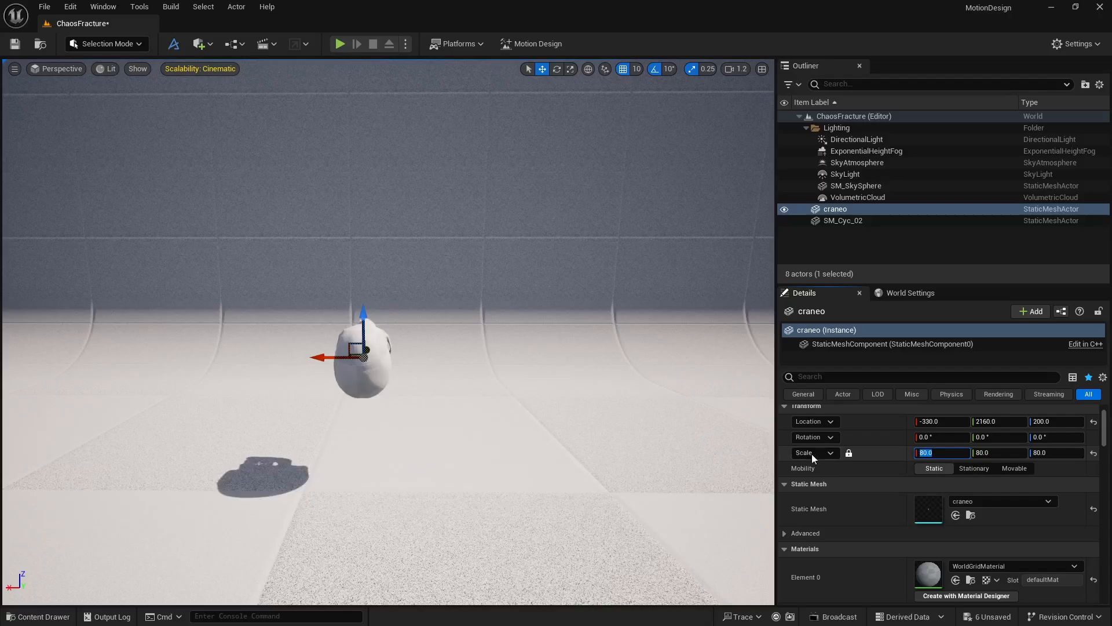
# - Rotate the skull 90° about X and 180° about Z so it stands upright facing the camera
pyautogui.click(356, 350)
pyautogui.press('e')
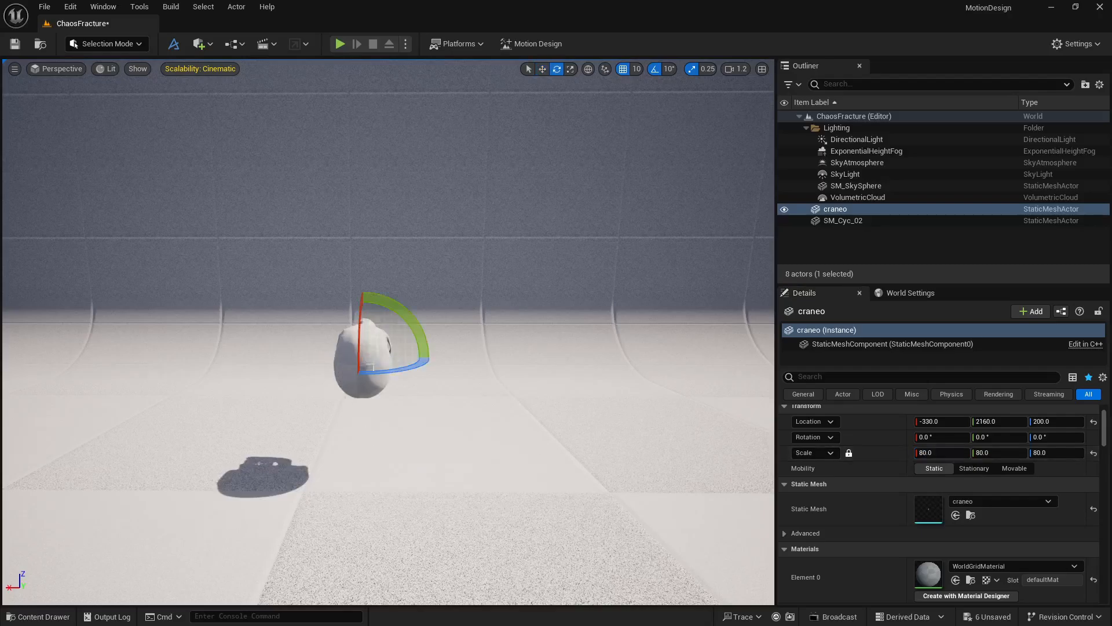
pyautogui.moveTo(364, 324); pyautogui.dragTo(358, 422)
pyautogui.moveTo(404, 372); pyautogui.dragTo(447, 360)
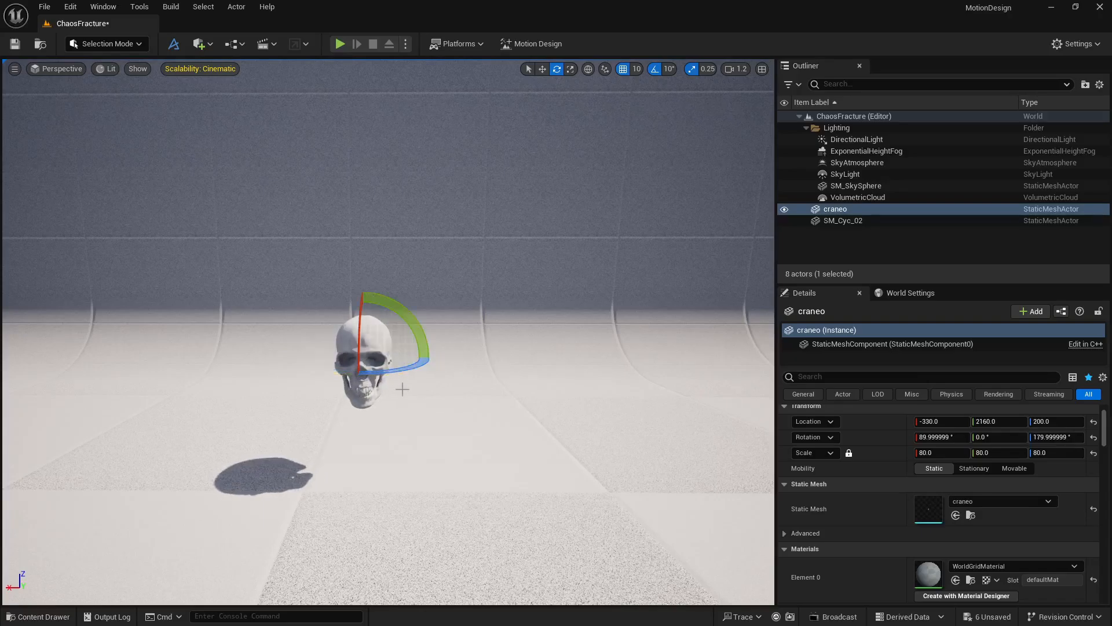
pyautogui.moveTo(442, 431); pyautogui.dragTo(431, 409)
pyautogui.moveTo(432, 408); pyautogui.dragTo(327, 354, button='right')
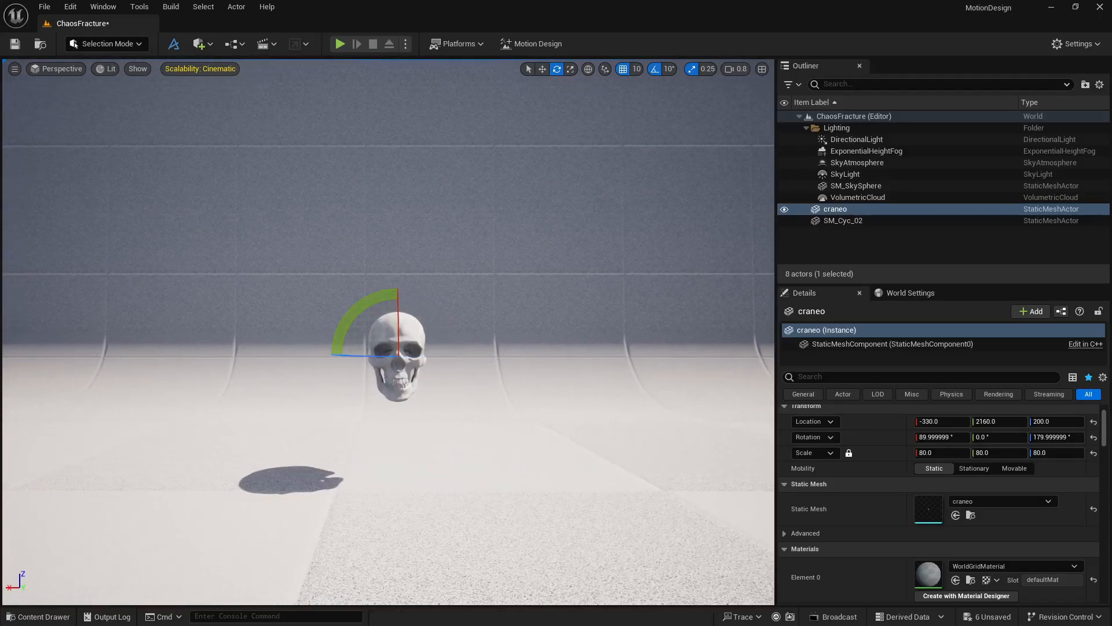
# - Add a basic cube shape to the level beside the skull for size comparison
pyautogui.click(200, 43)
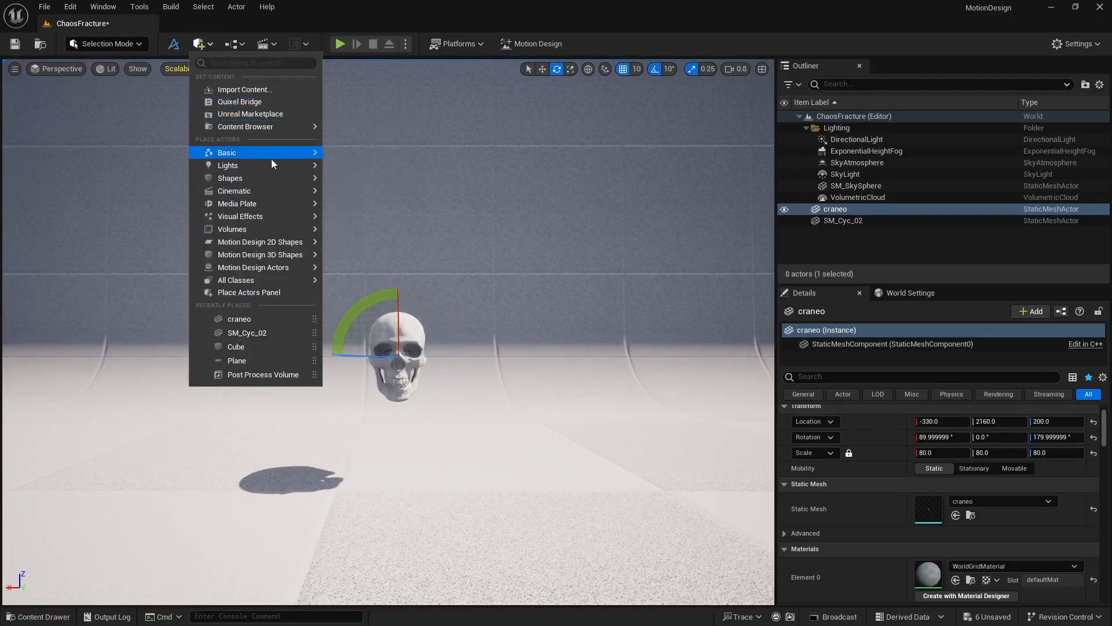
pyautogui.moveTo(275, 169)
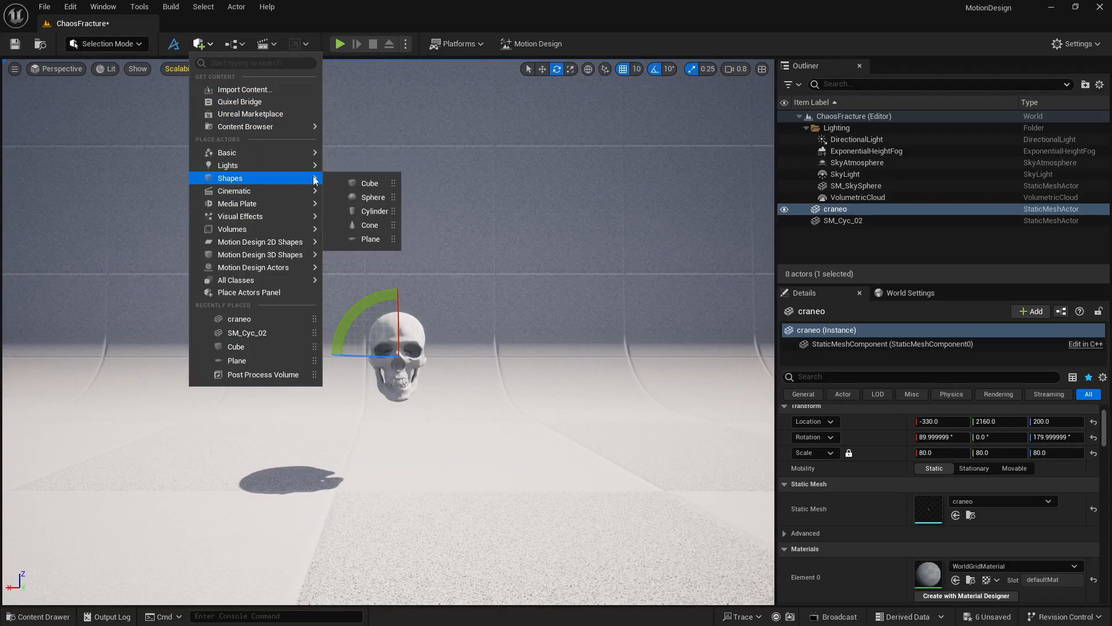
pyautogui.click(352, 186)
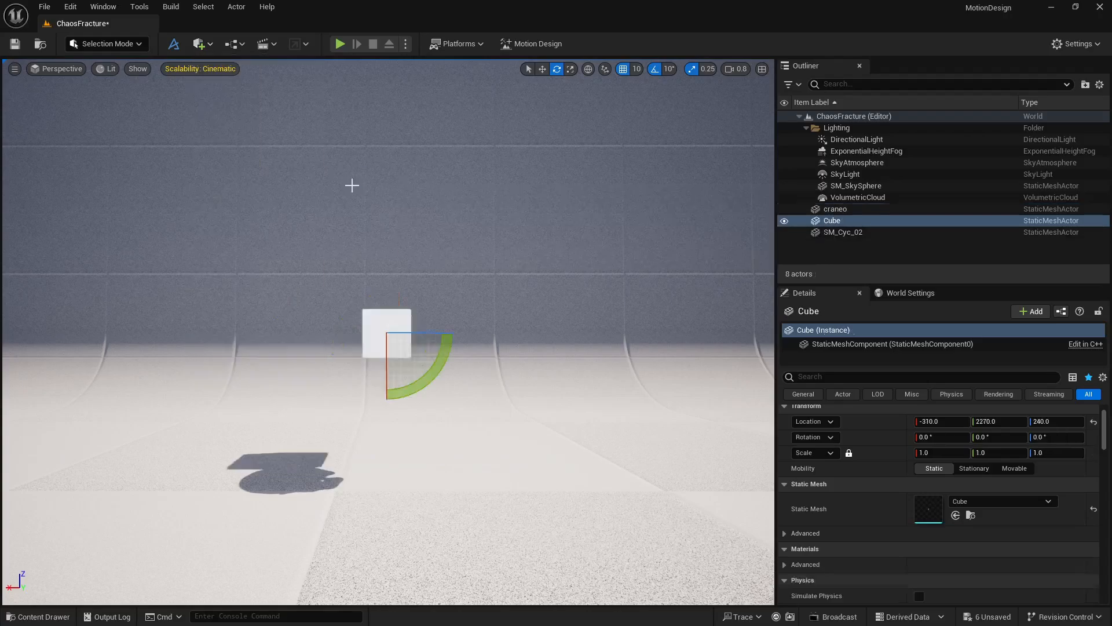
pyautogui.moveTo(348, 186); pyautogui.dragTo(325, 162)
pyautogui.moveTo(388, 331)
pyautogui.mouseDown(button='right')
pyautogui.moveTo(324, 332)
pyautogui.moveTo(440, 331)
pyautogui.moveTo(390, 327)
pyautogui.mouseUp(button='right')
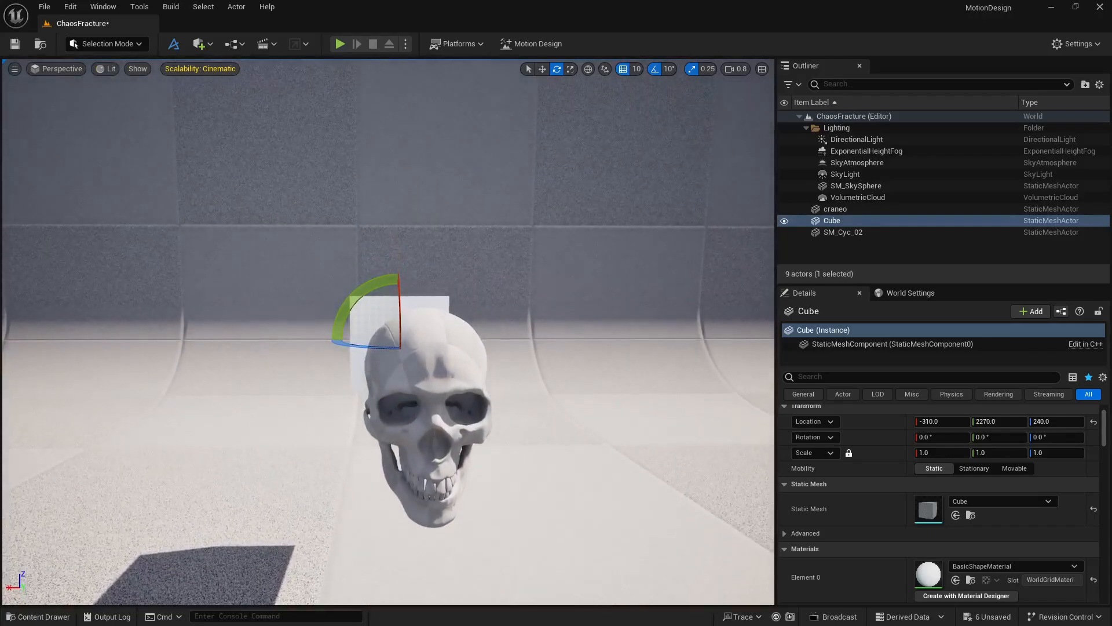
# - Set the craneo skull's uniform scale to 60
pyautogui.click(448, 351)
pyautogui.click(938, 453)
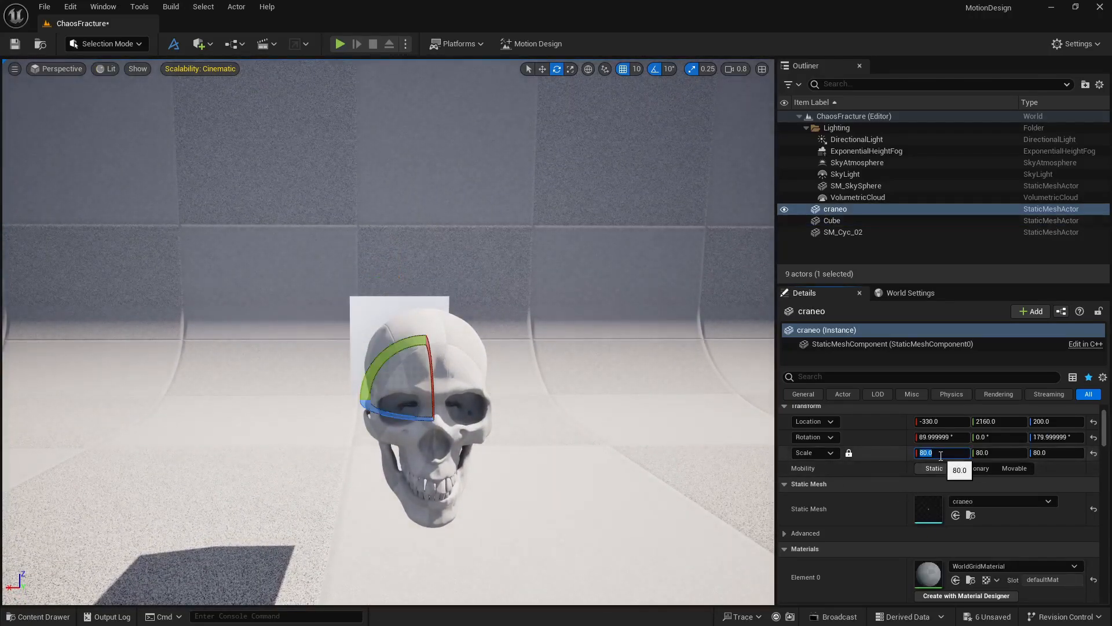
pyautogui.write('60')
pyautogui.press('Return')
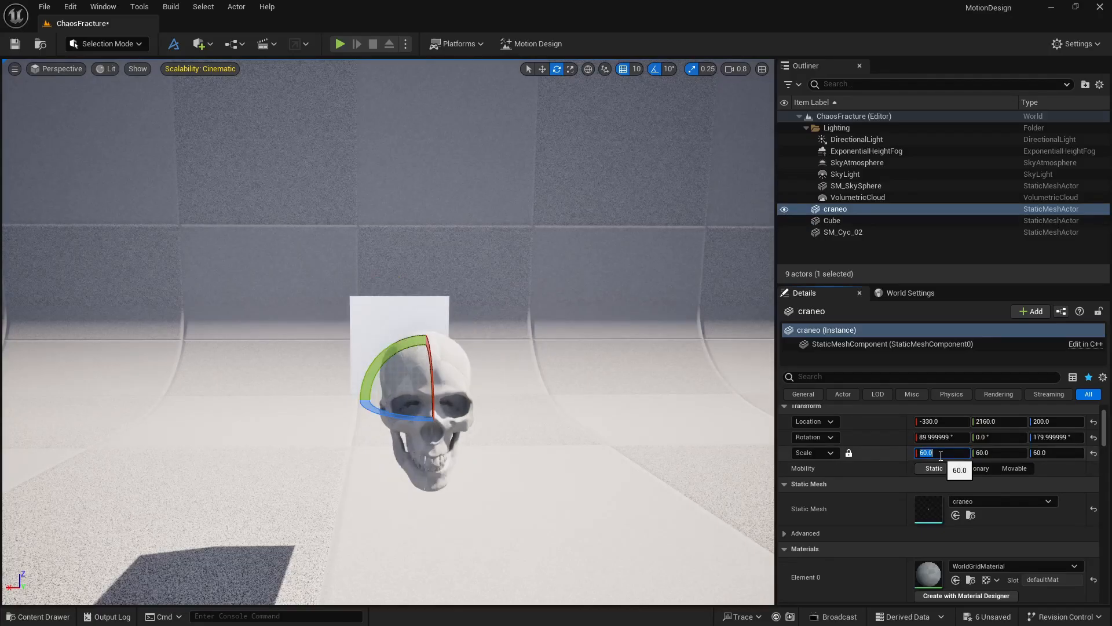
# - Delete the comparison cube behind the skull
pyautogui.click(423, 306)
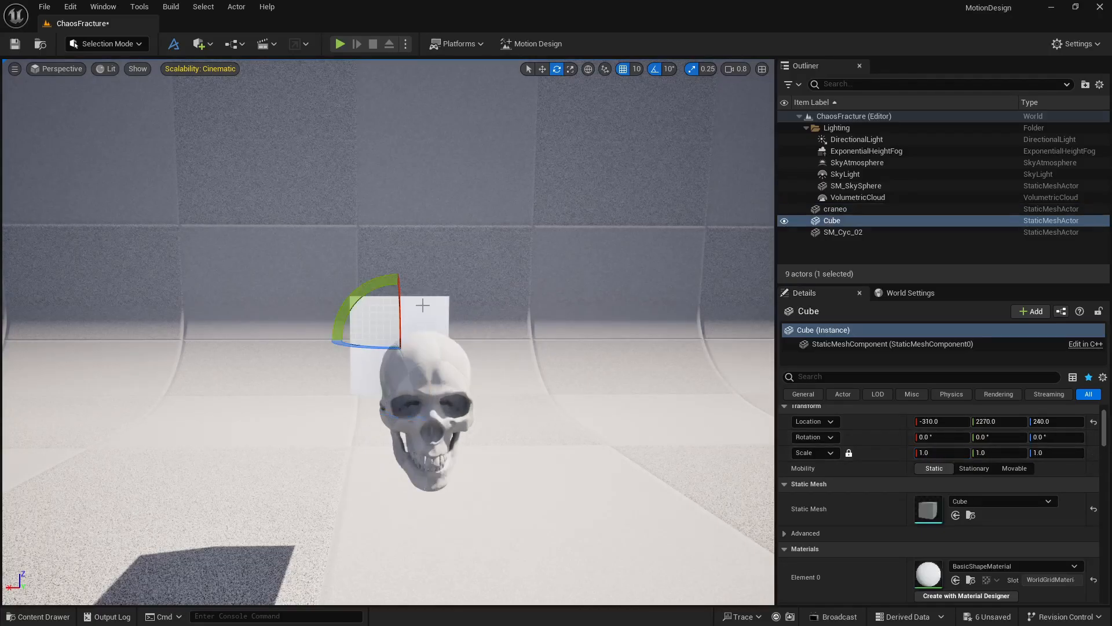
pyautogui.press('Delete')
pyautogui.moveTo(423, 306); pyautogui.dragTo(431, 273)
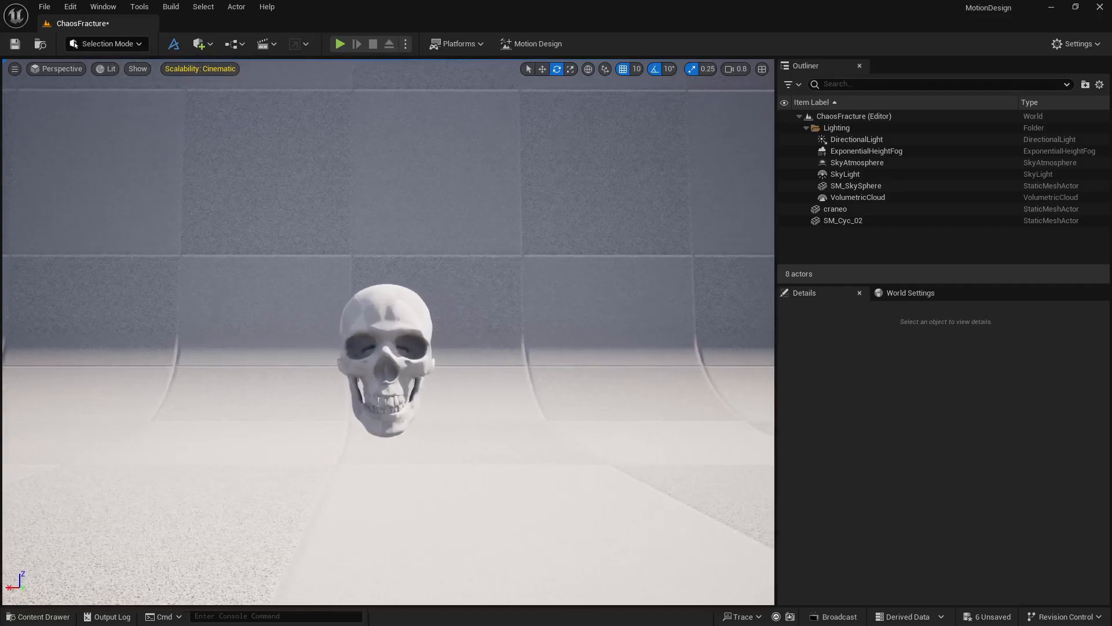
# - Apply the NewMaterial1 material from the MotionDesign Materials folder to the skull
pyautogui.click(373, 498)
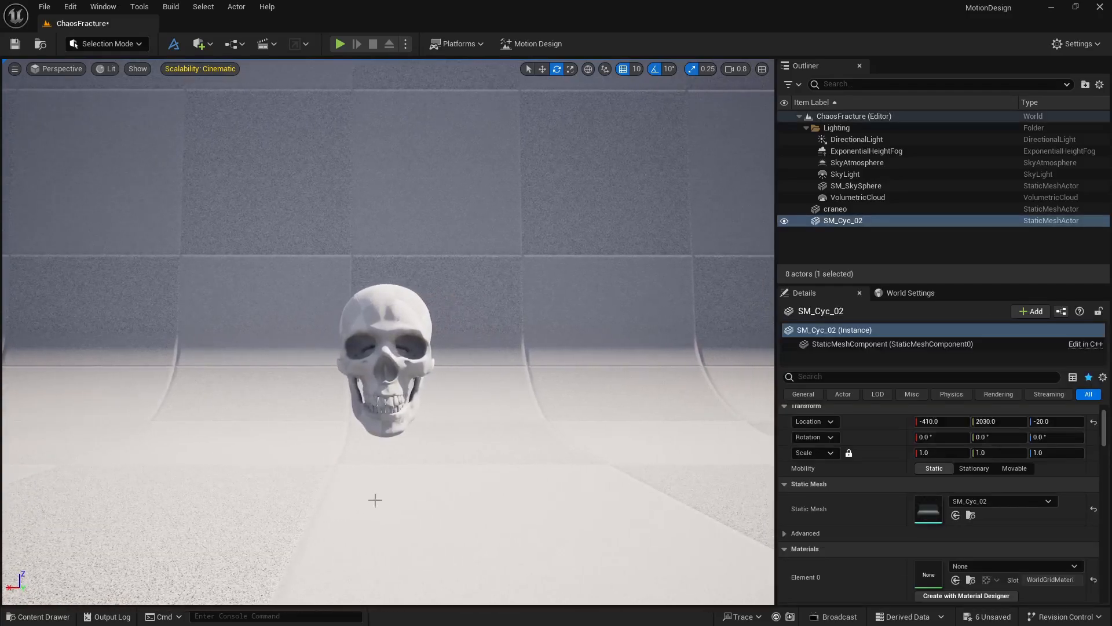
pyautogui.click(33, 616)
pyautogui.click(63, 572)
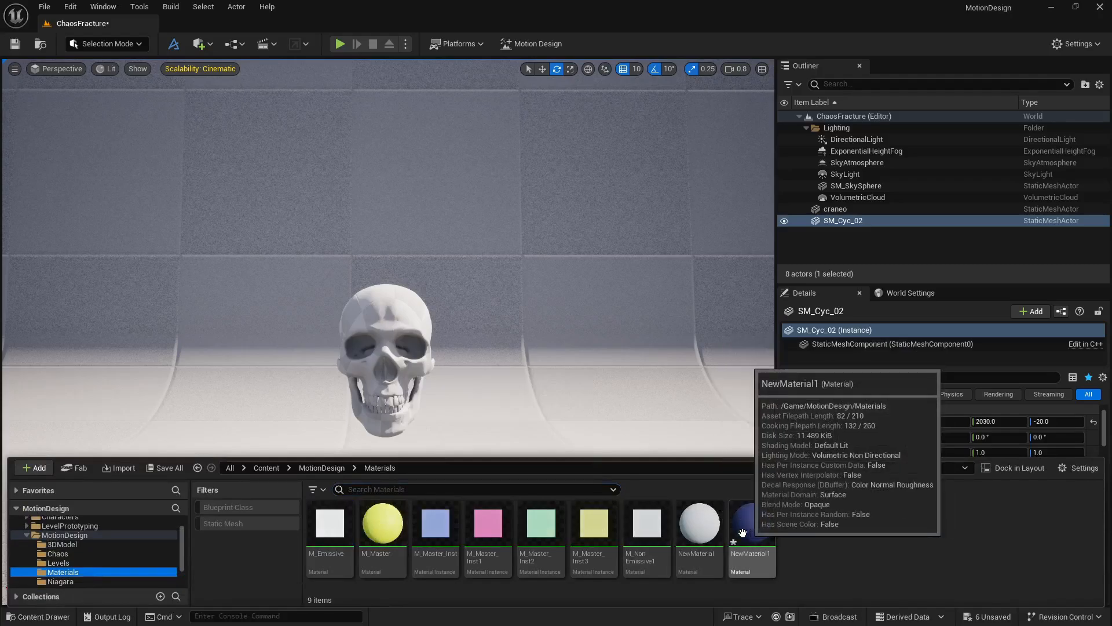
pyautogui.moveTo(751, 538); pyautogui.dragTo(408, 324)
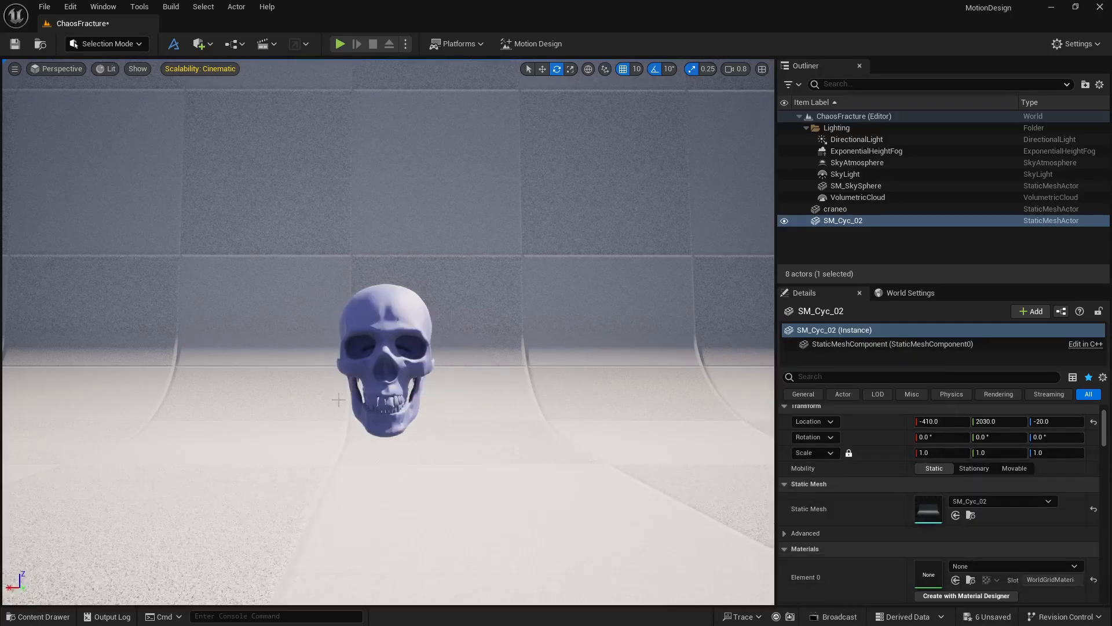
# - Apply the NewMaterial material to the SM_Cyc_02 backdrop and save the level
pyautogui.click(65, 615)
pyautogui.click(674, 511)
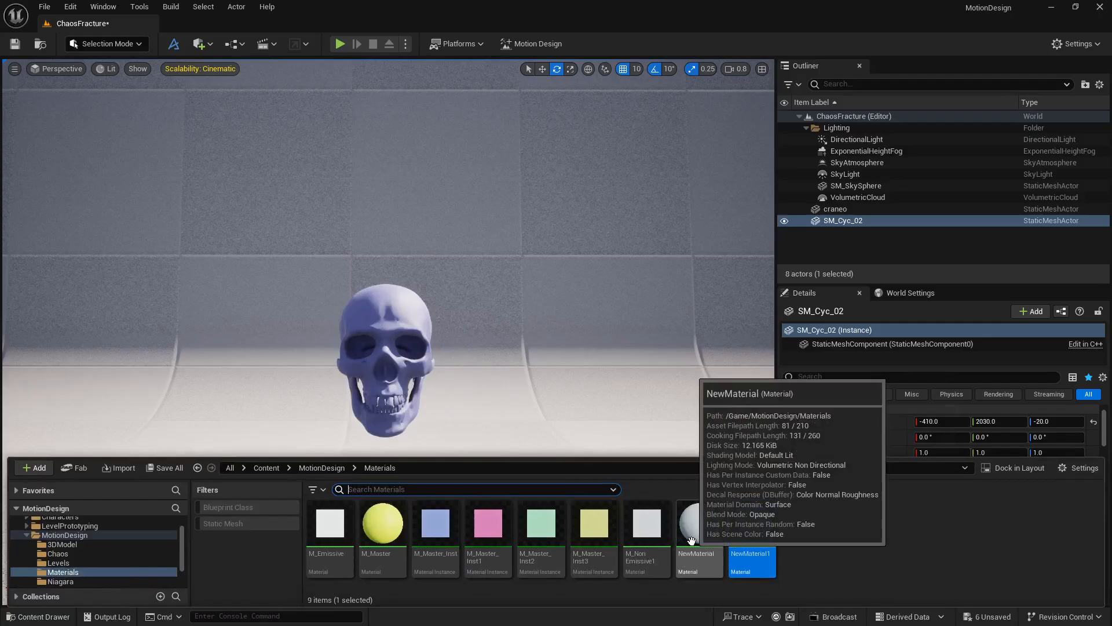
pyautogui.moveTo(674, 511); pyautogui.dragTo(577, 314)
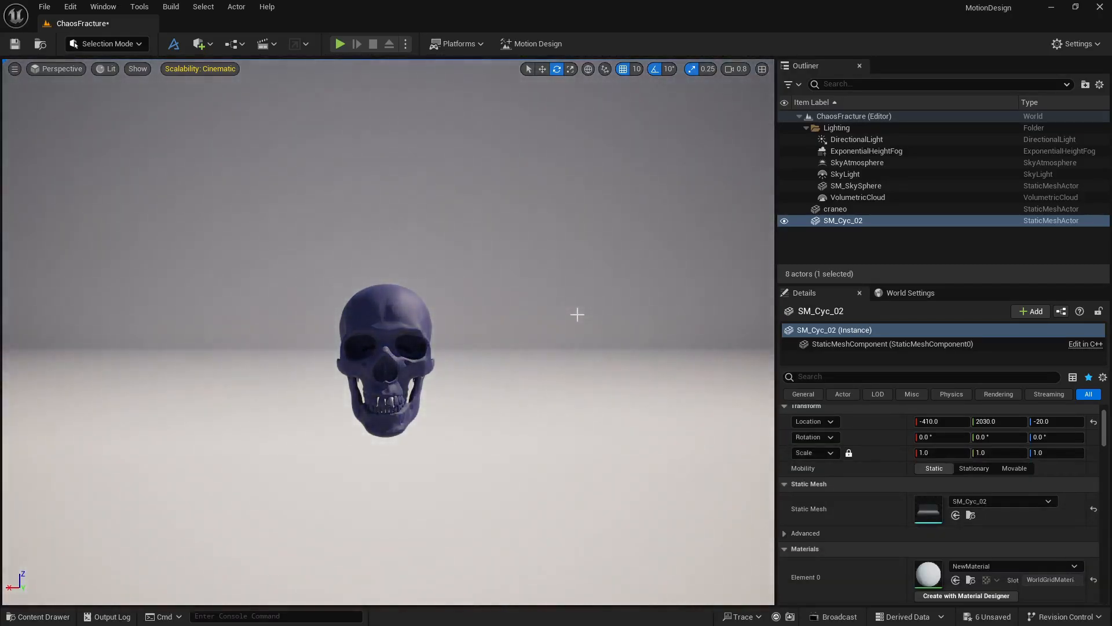
pyautogui.hotkey('ctrl', 's')
# - Switch the editor to Fracture mode, adjust the panel widths and bring up the Outliner
pyautogui.click(132, 44)
pyautogui.click(128, 129)
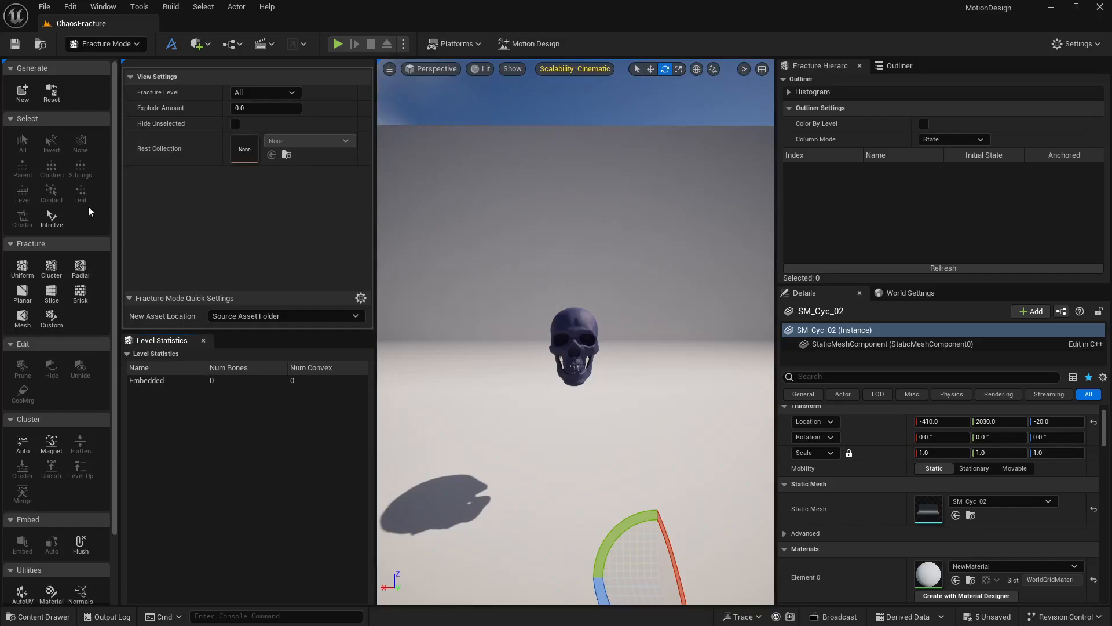
pyautogui.moveTo(117, 137)
pyautogui.mouseDown()
pyautogui.moveTo(78, 141)
pyautogui.moveTo(124, 142)
pyautogui.mouseUp()
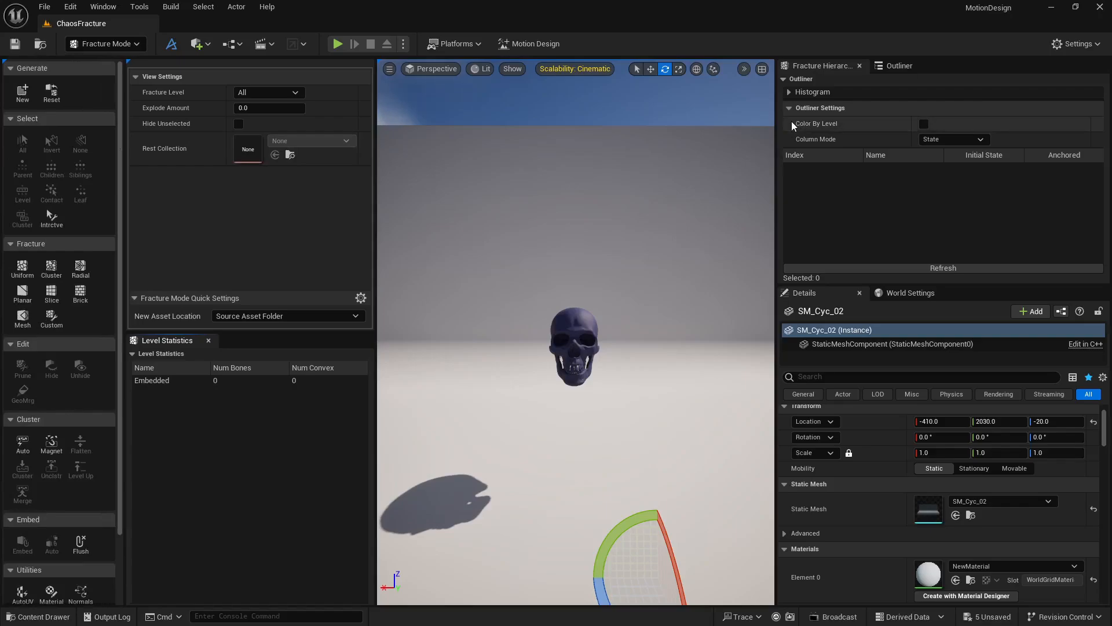
pyautogui.moveTo(776, 121); pyautogui.dragTo(819, 121)
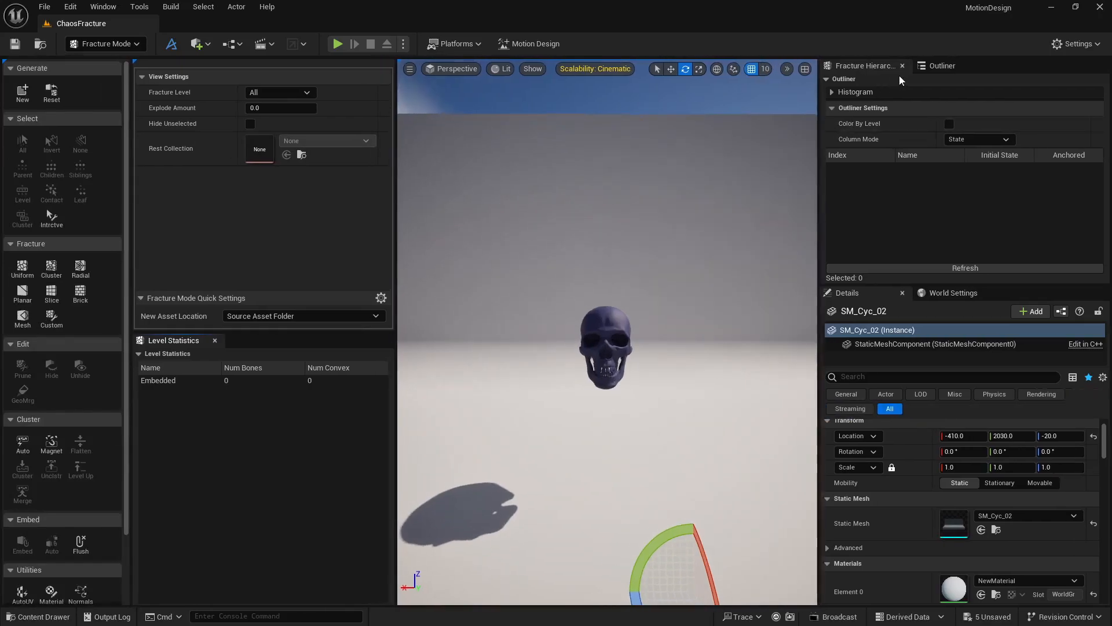
pyautogui.click(942, 65)
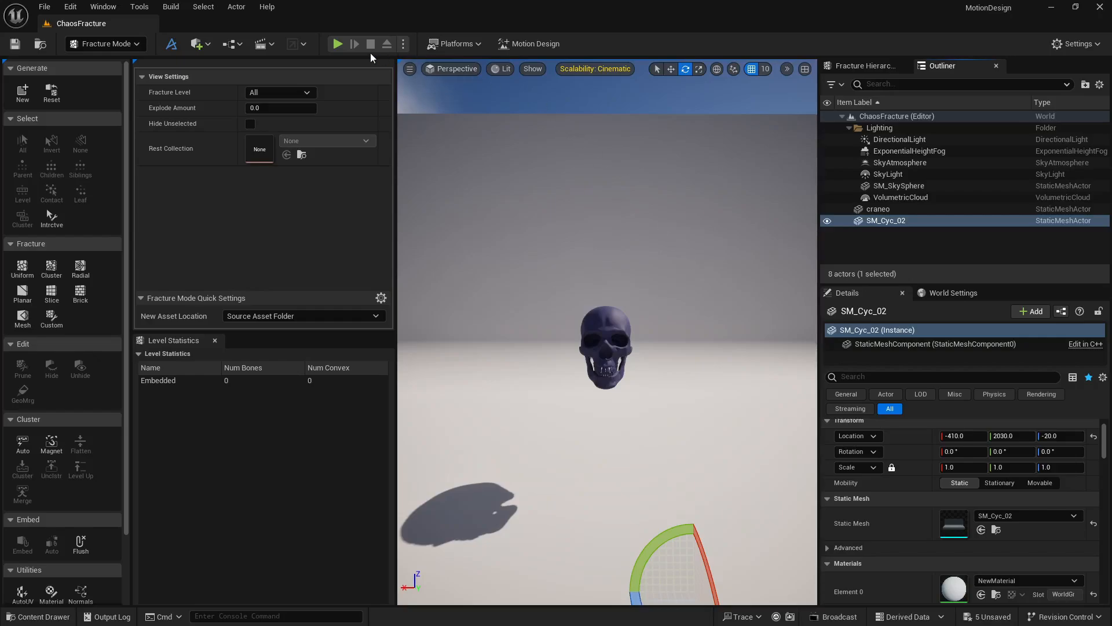
# - Test-play the level to check what spawns in front of the skull, and stop the session
pyautogui.click(337, 44)
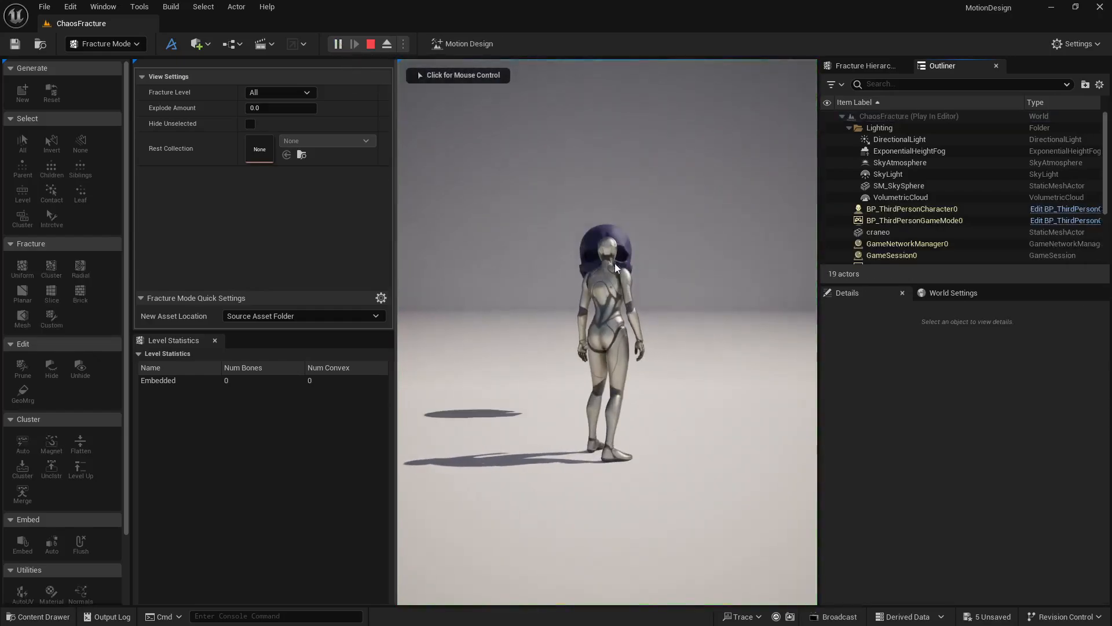
pyautogui.press('Escape')
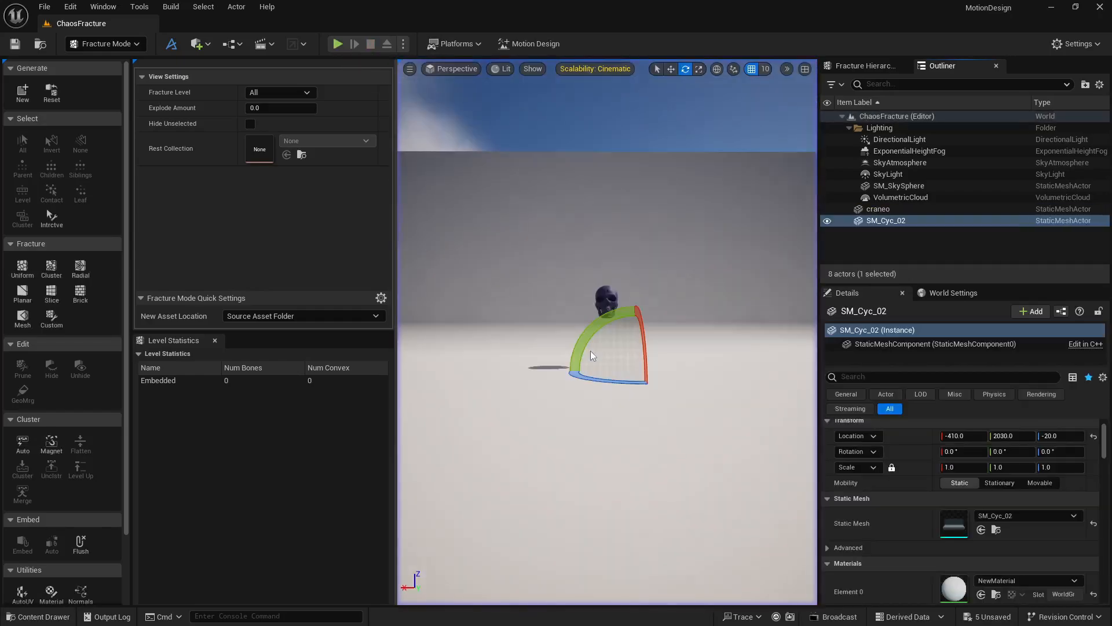
pyautogui.press('w')
pyautogui.moveTo(591, 351)
pyautogui.mouseDown(button='right')
pyautogui.moveTo(591, 376)
pyautogui.moveTo(591, 342)
pyautogui.mouseUp(button='right')
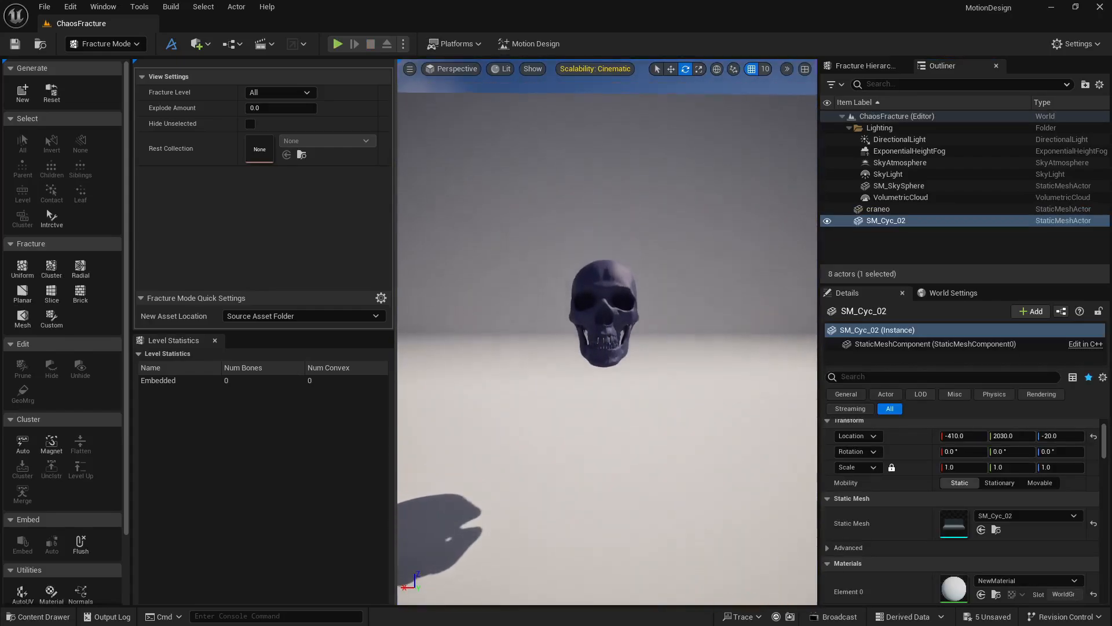
# - Set the level's GameMode Override to GameMode and verify it with a short test play
pyautogui.click(953, 294)
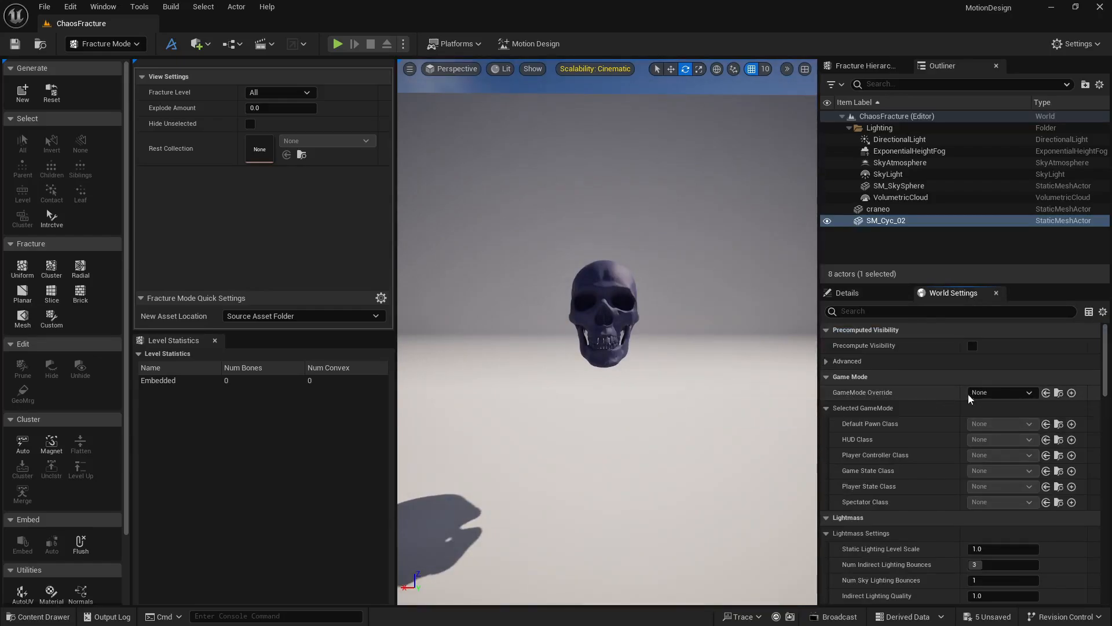
pyautogui.click(1006, 393)
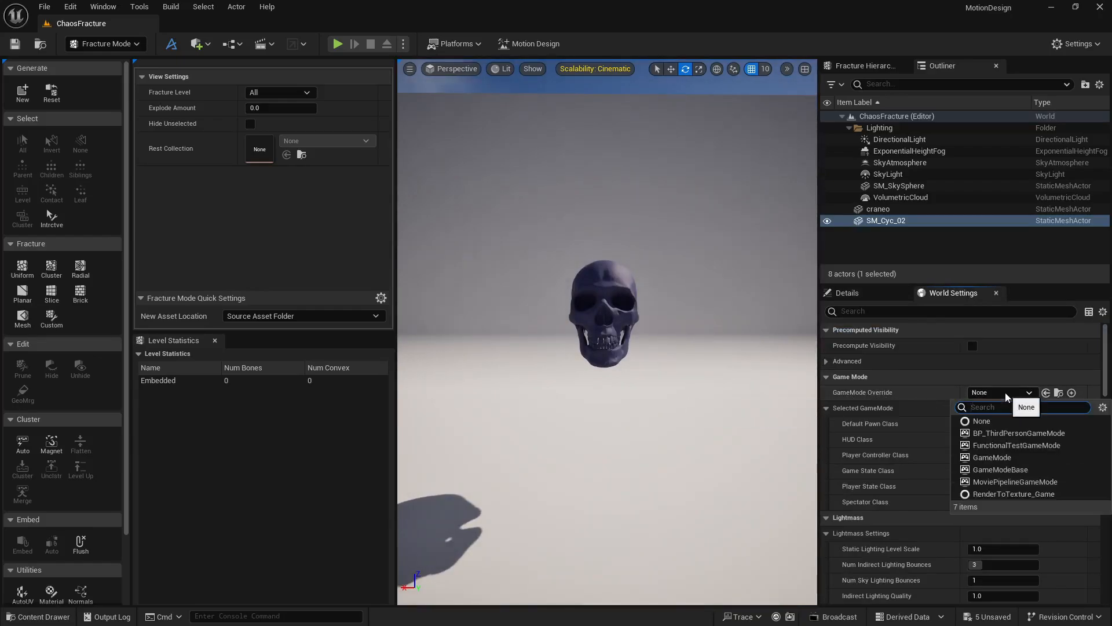
pyautogui.click(992, 457)
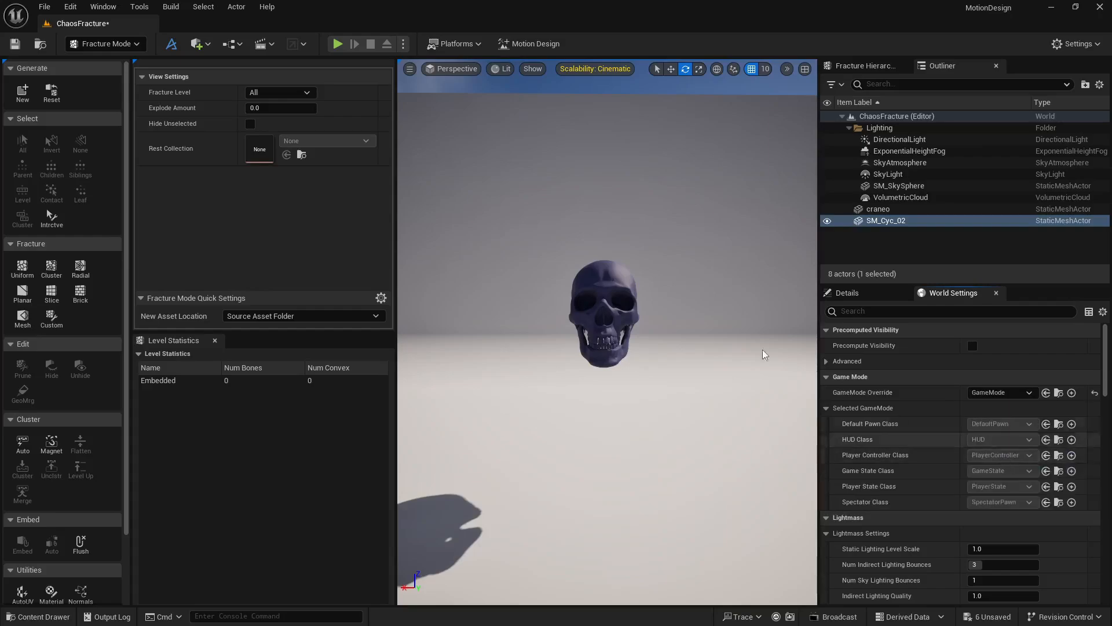
pyautogui.click(338, 44)
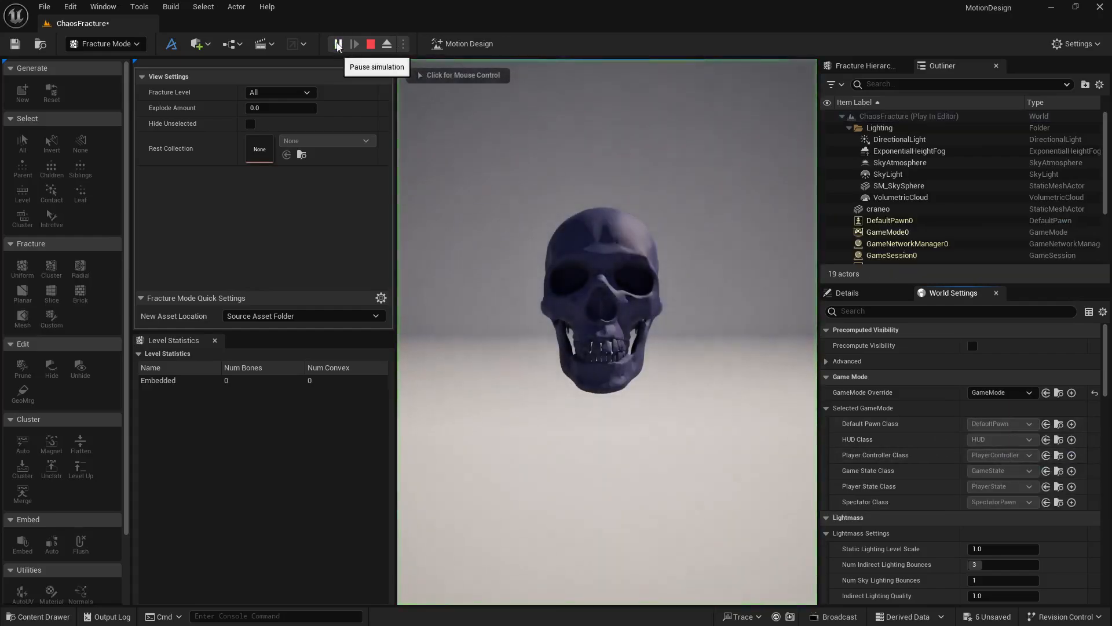
pyautogui.press('Escape')
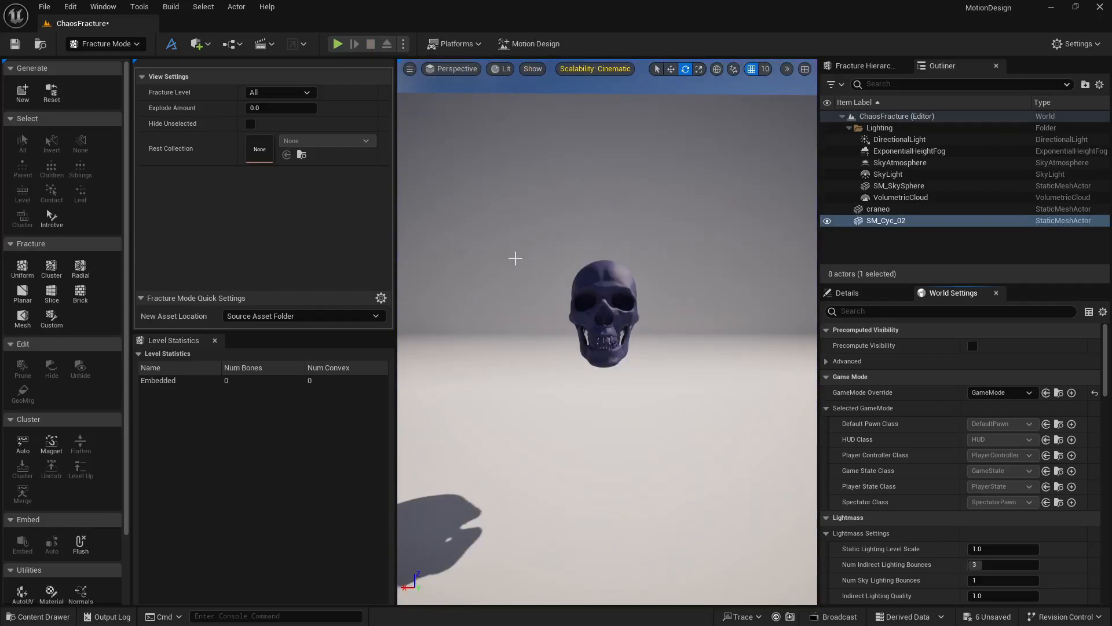
# - Create a geometry collection named GC_skull from the craneo skull, stored in the MotionDesign Chaos folder
pyautogui.click(606, 279)
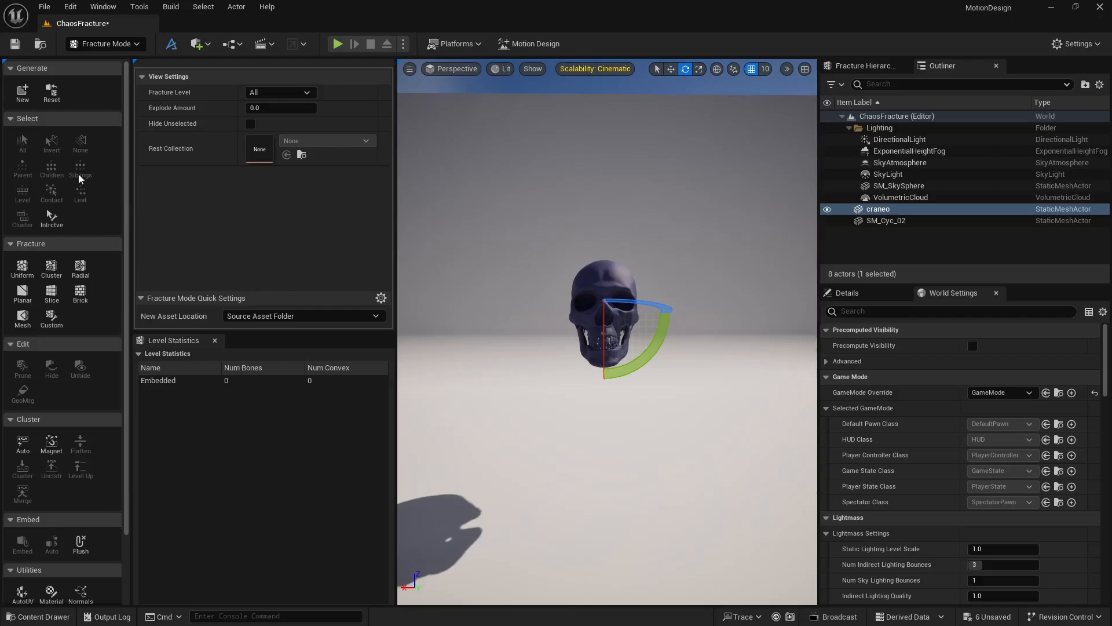
pyautogui.click(14, 94)
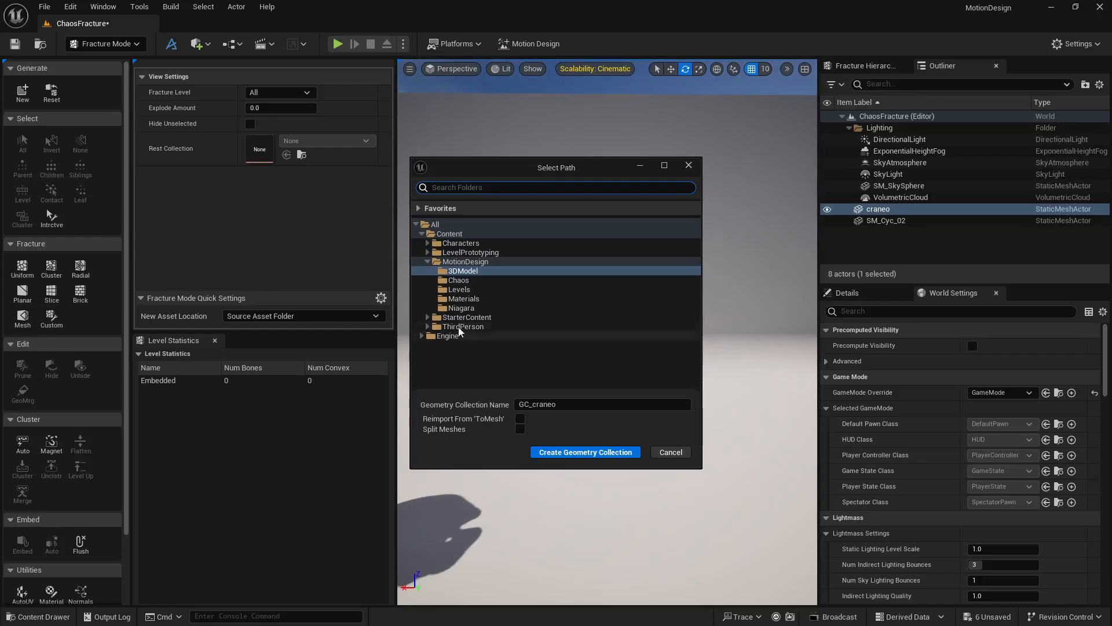
pyautogui.click(459, 281)
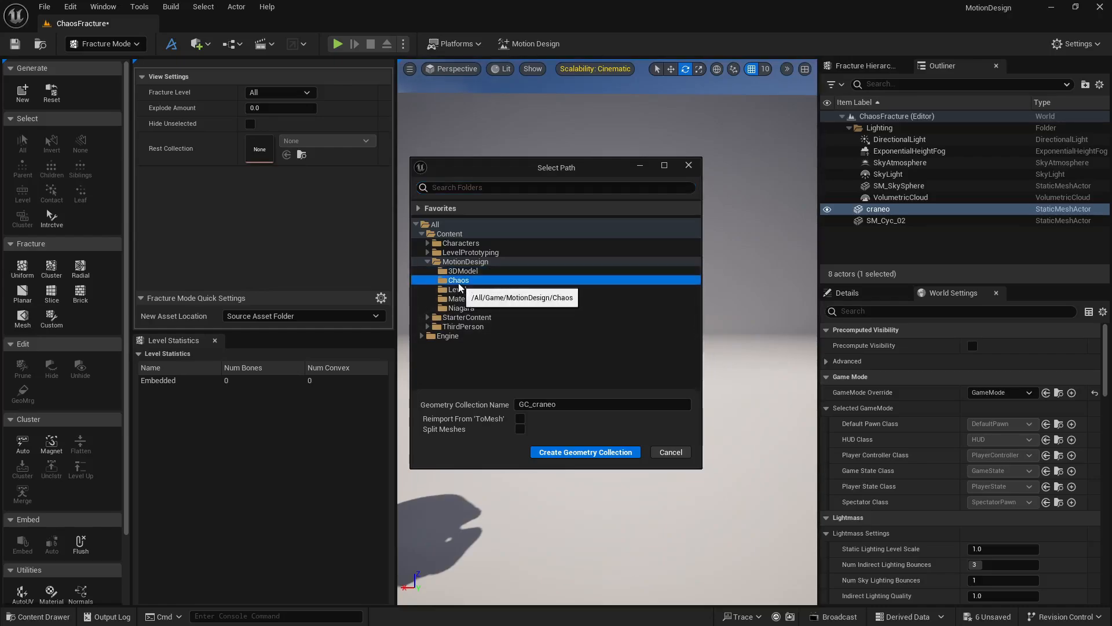
pyautogui.click(577, 403)
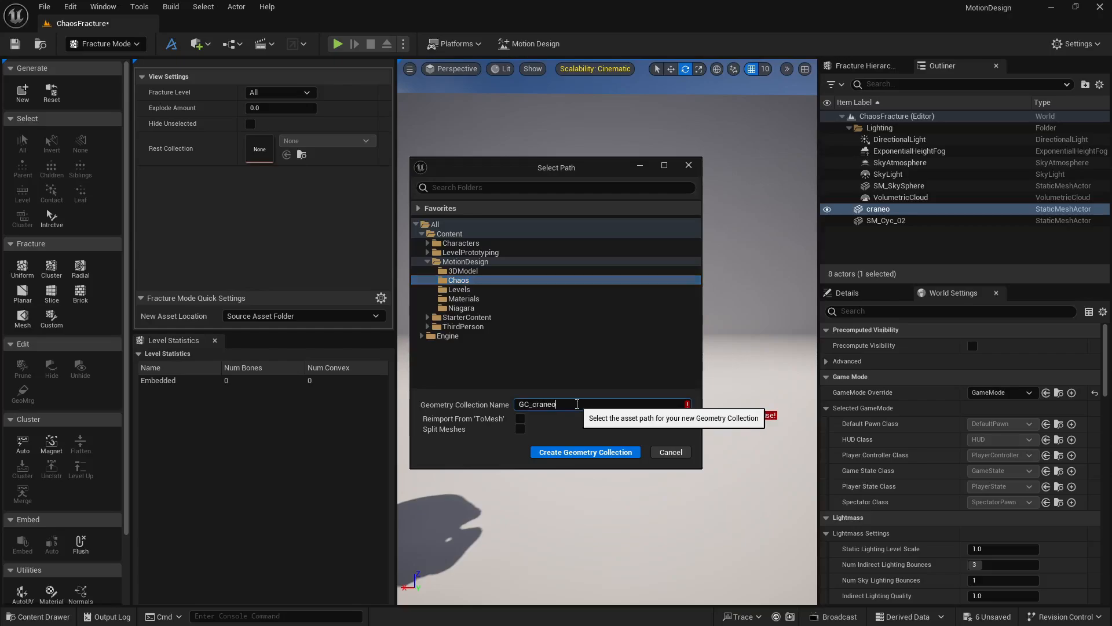
pyautogui.press('BackSpace')
pyautogui.press('BackSpace')
pyautogui.press('BackSpace')
pyautogui.press('BackSpace')
pyautogui.press('BackSpace')
pyautogui.write('skull')
pyautogui.click(586, 454)
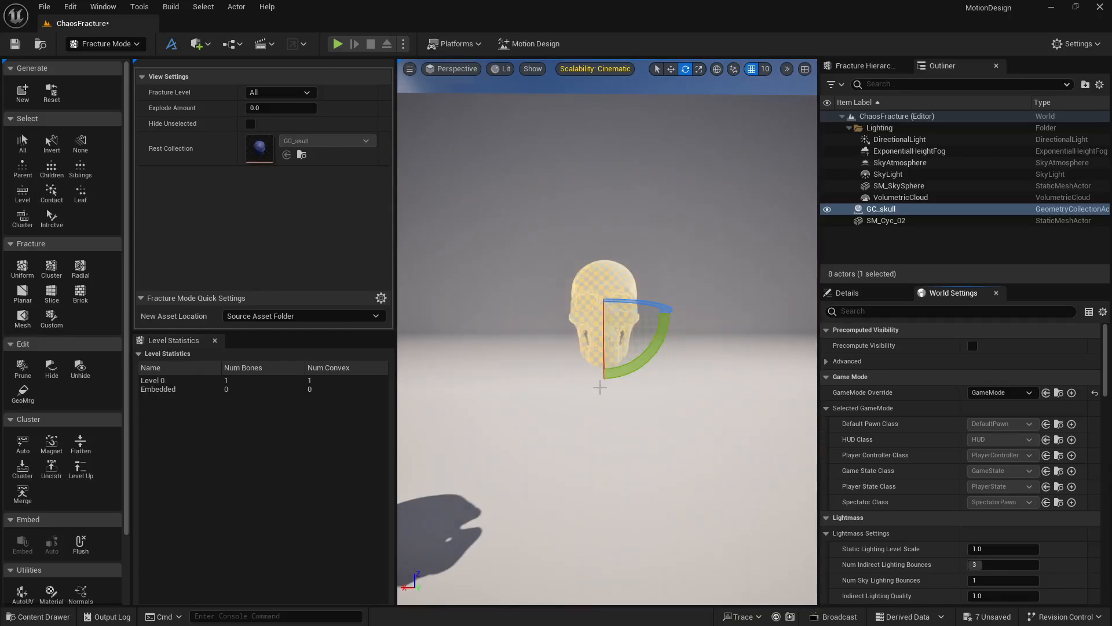
# - Examine how the new skull geometry collection displays up close, both selected and deselected
pyautogui.scroll(2, 636, 282)
pyautogui.scroll(5, 607, 331)
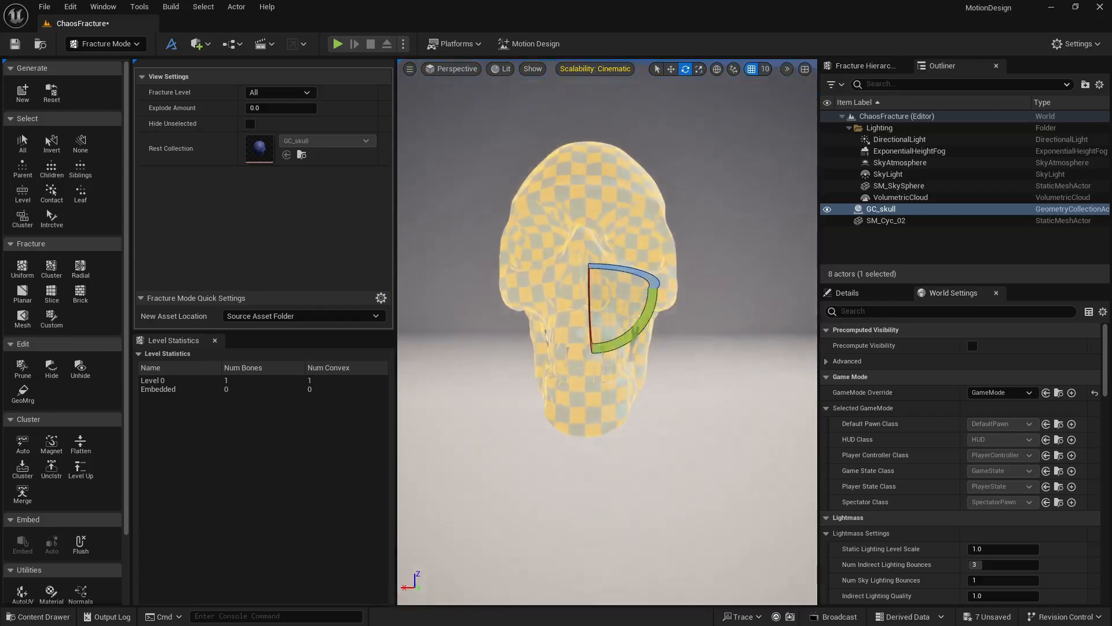
pyautogui.scroll(-4, 607, 332)
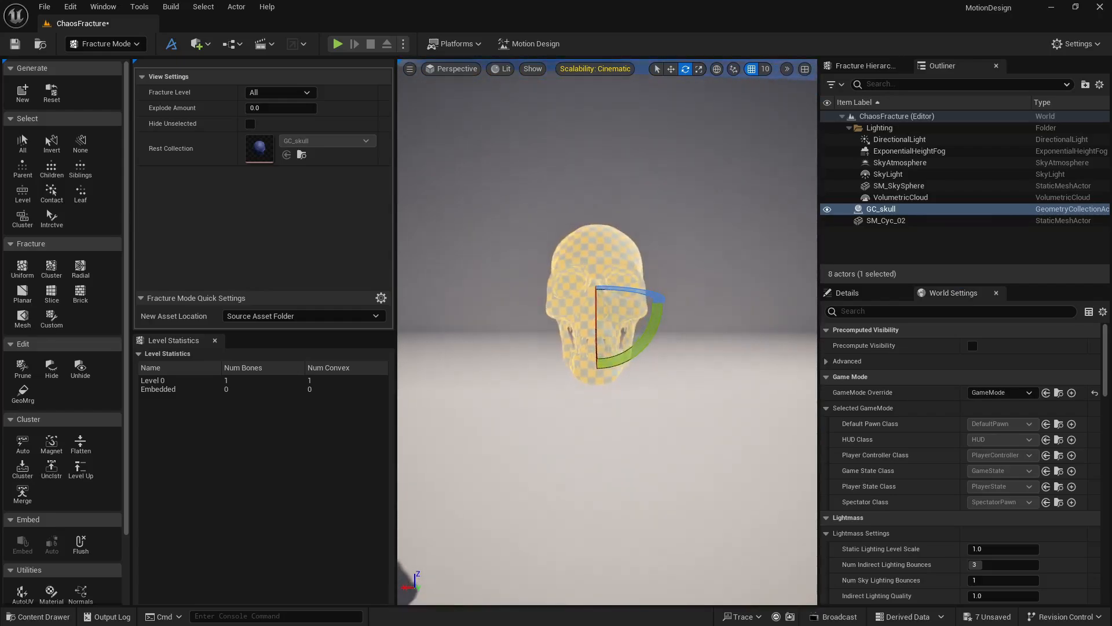
pyautogui.click(486, 390)
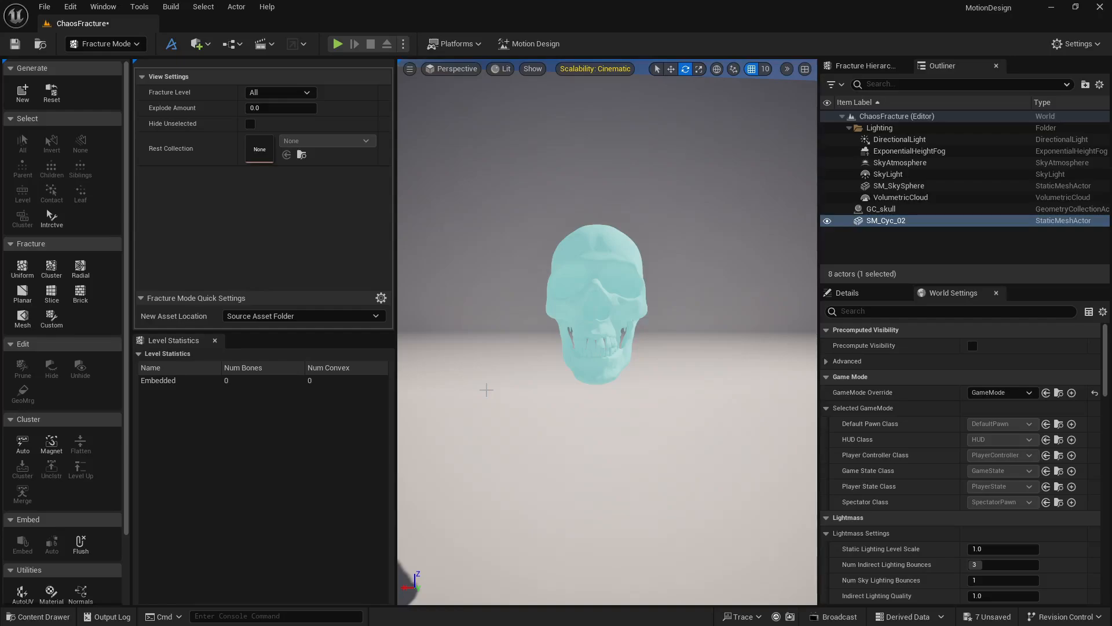
pyautogui.click(610, 304)
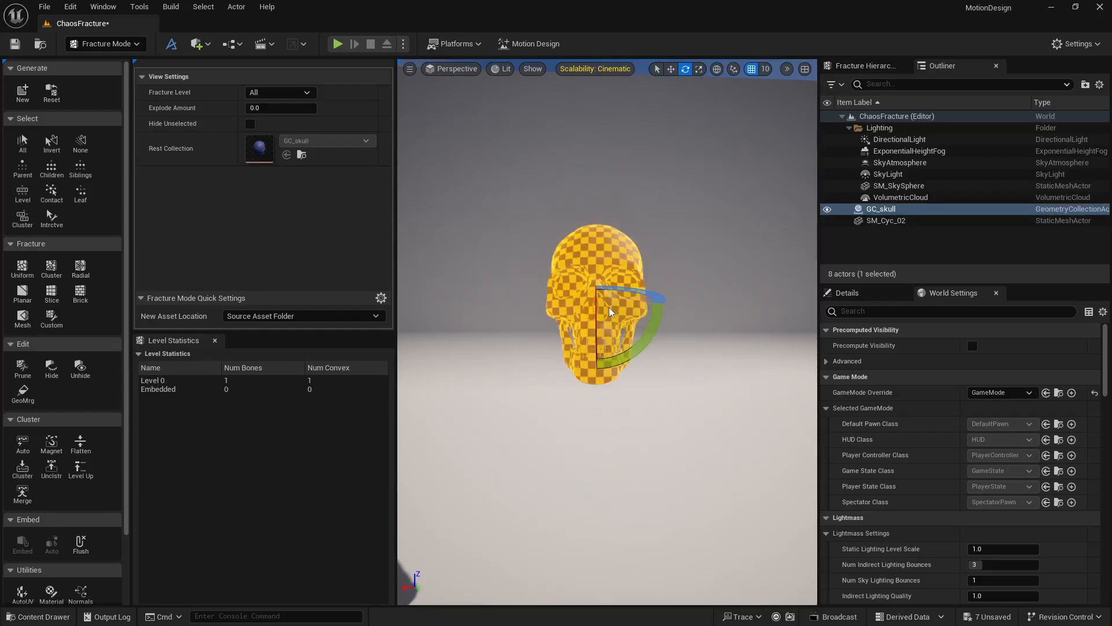
pyautogui.click(541, 386)
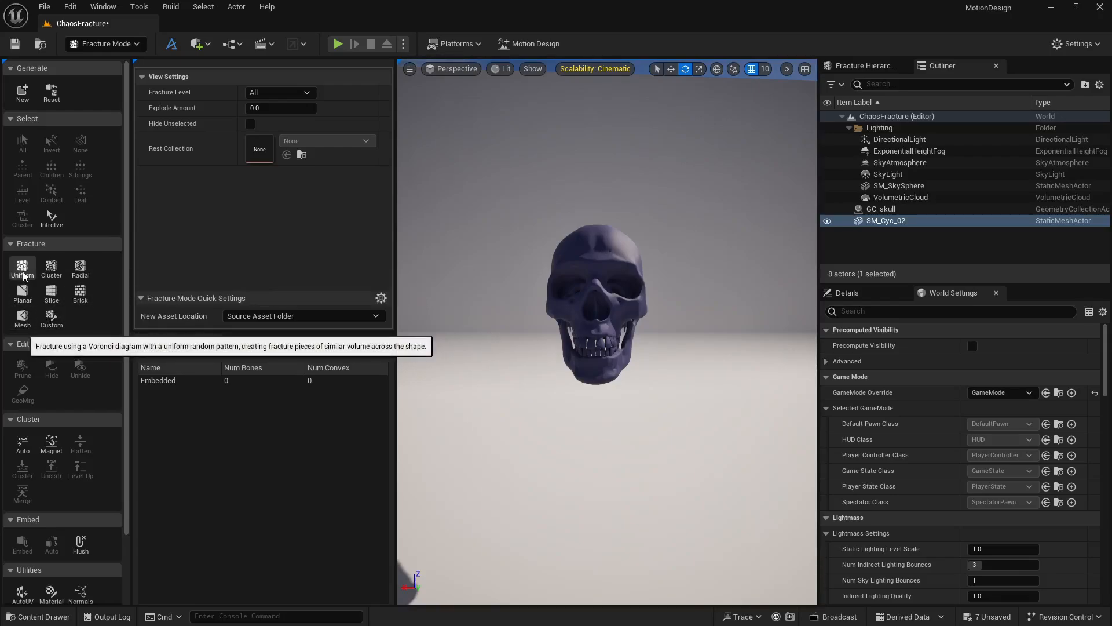
# - Fracture GC_skull with Uniform Voronoi using 20 minimum and maximum sites, and deselect it
pyautogui.click(616, 234)
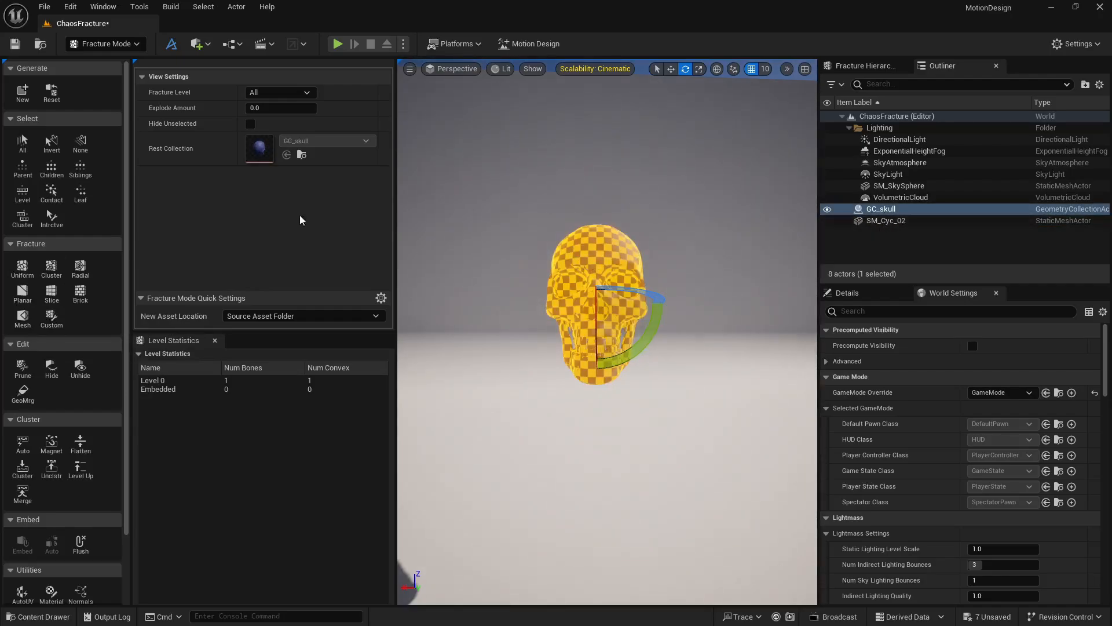
pyautogui.click(23, 268)
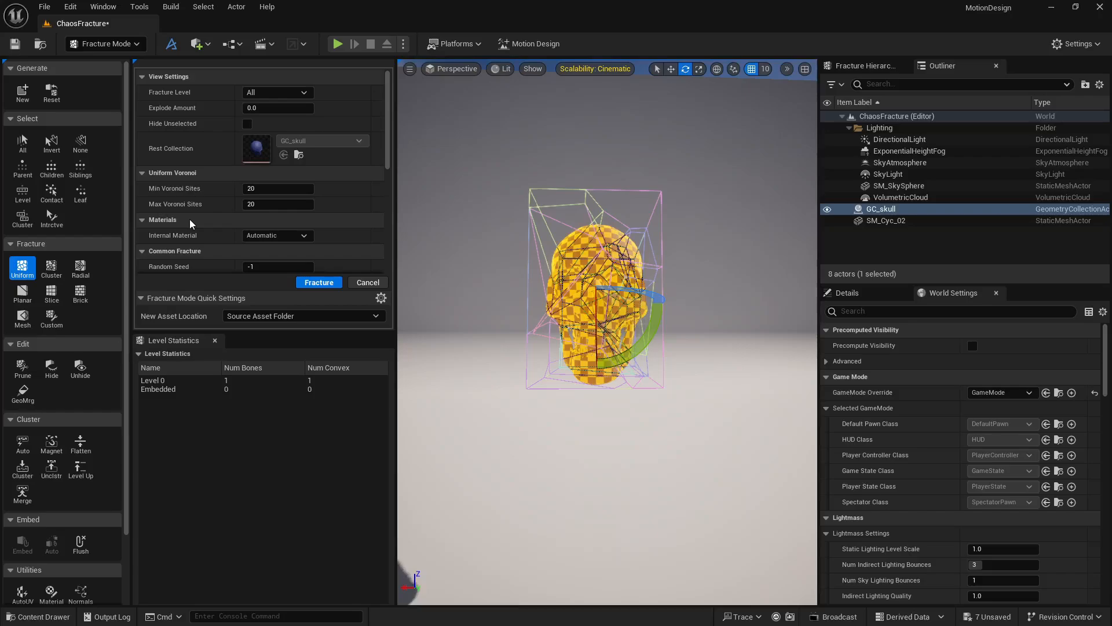
pyautogui.scroll(-2, 189, 219)
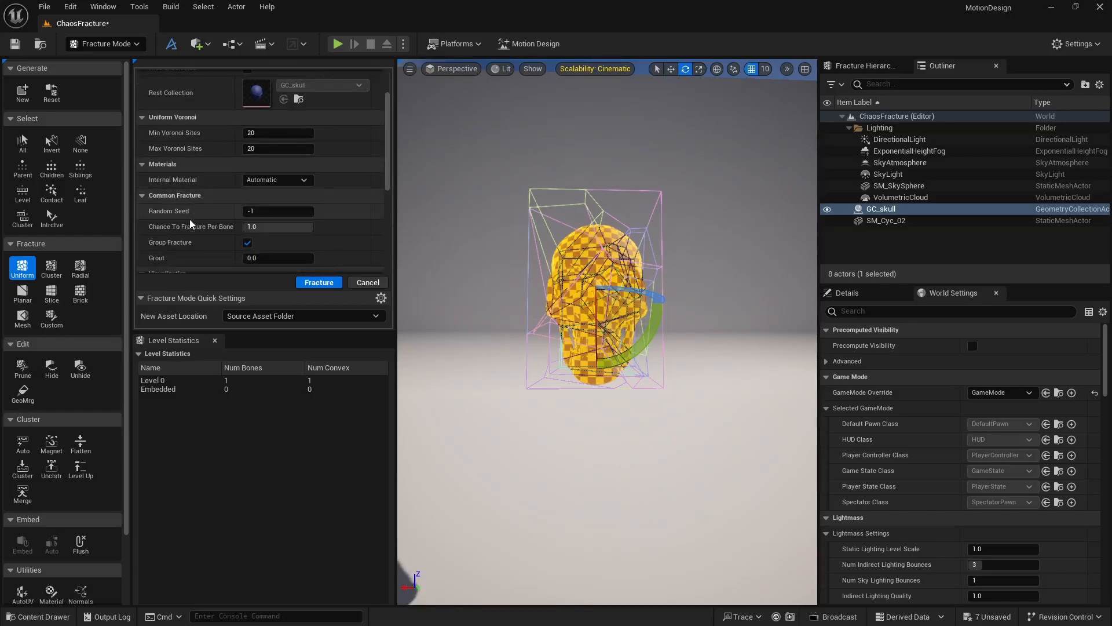
pyautogui.scroll(-7, 189, 219)
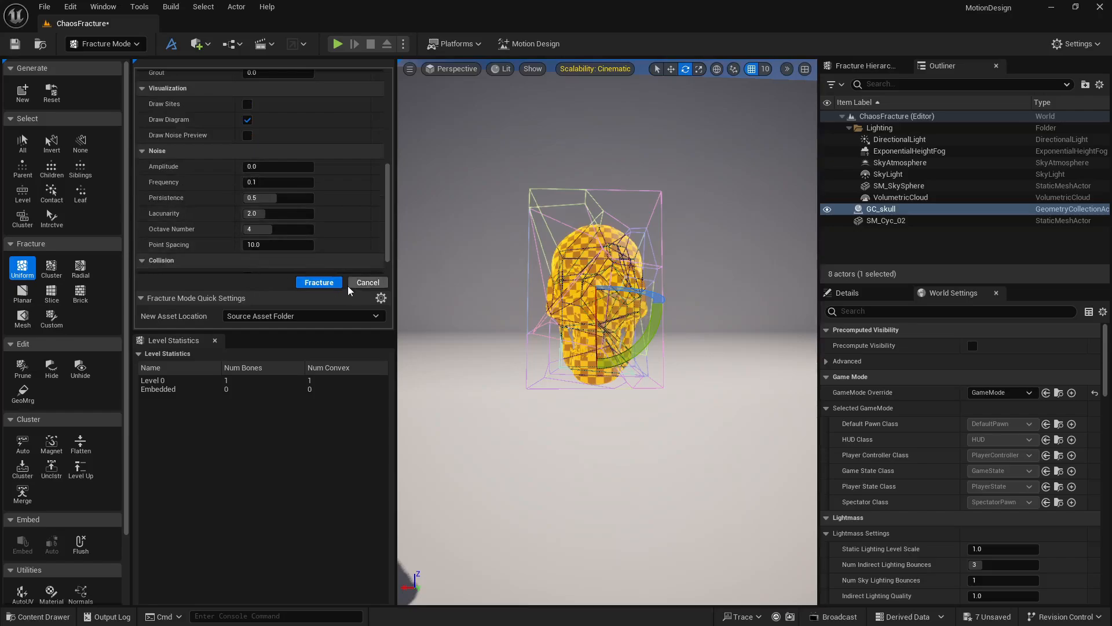
pyautogui.click(333, 284)
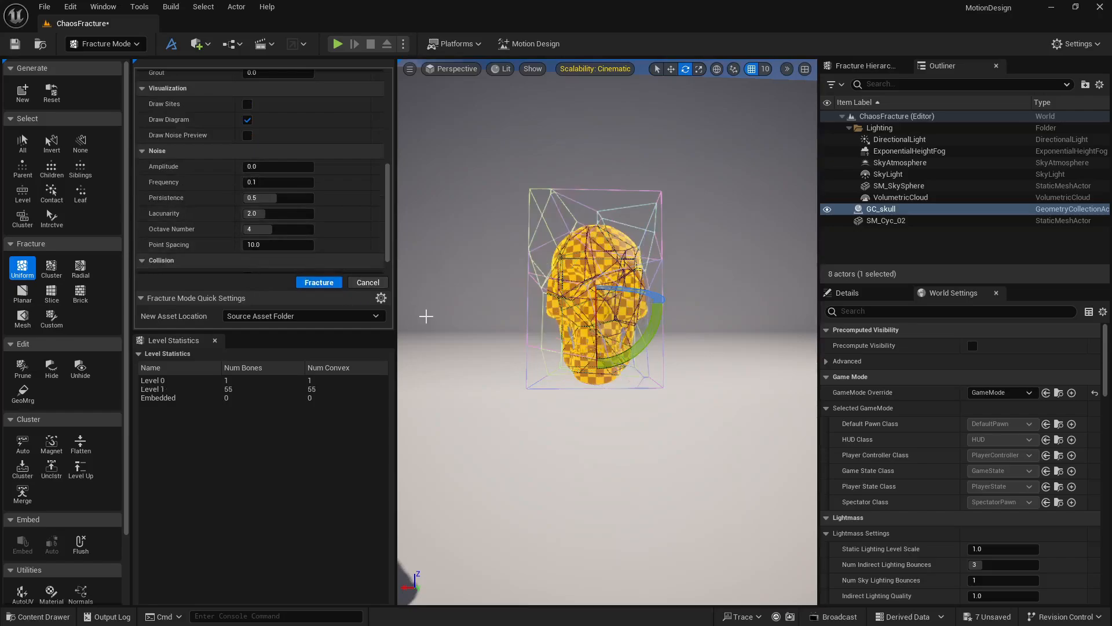
pyautogui.click(508, 322)
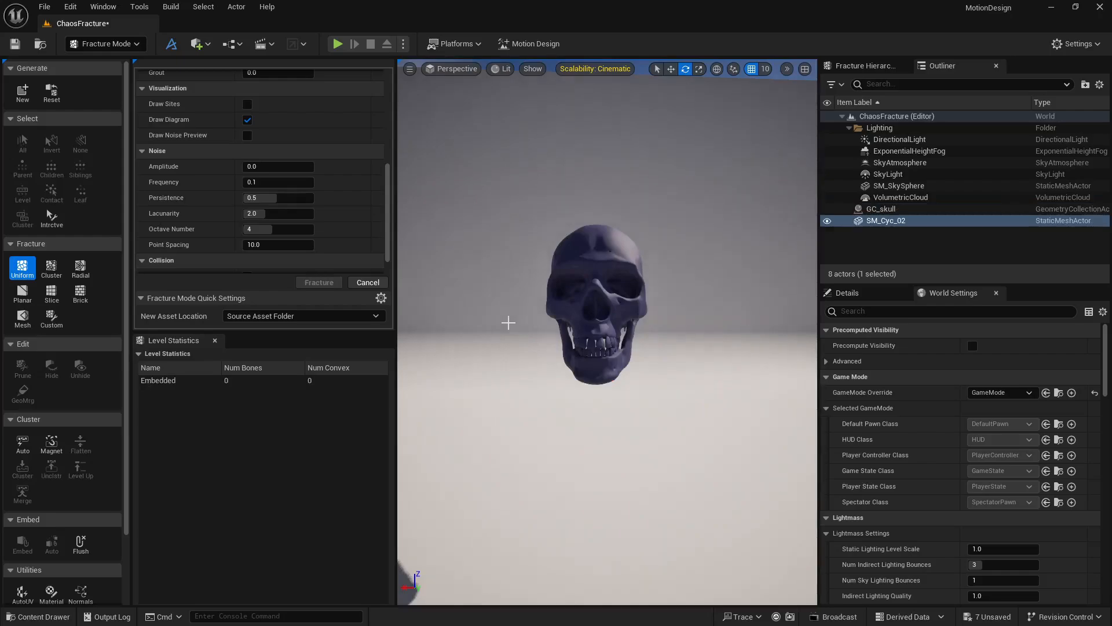
# - Inspect the Voronoi pieces of GC_skull by switching its bone colors on and off again, leaving it deselected
pyautogui.click(588, 307)
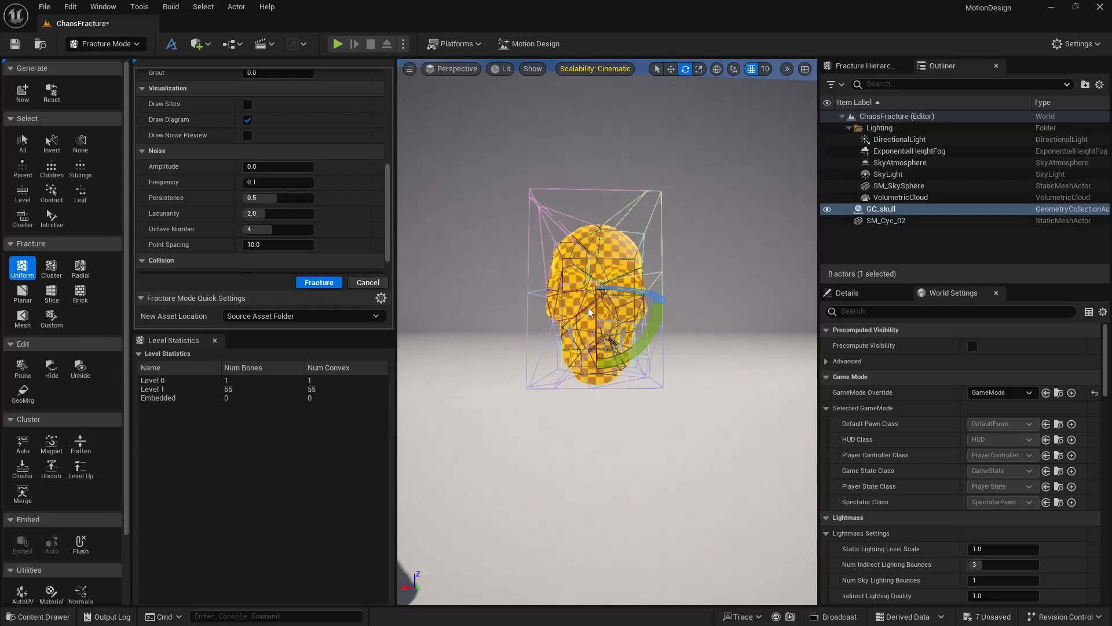
pyautogui.click(588, 307)
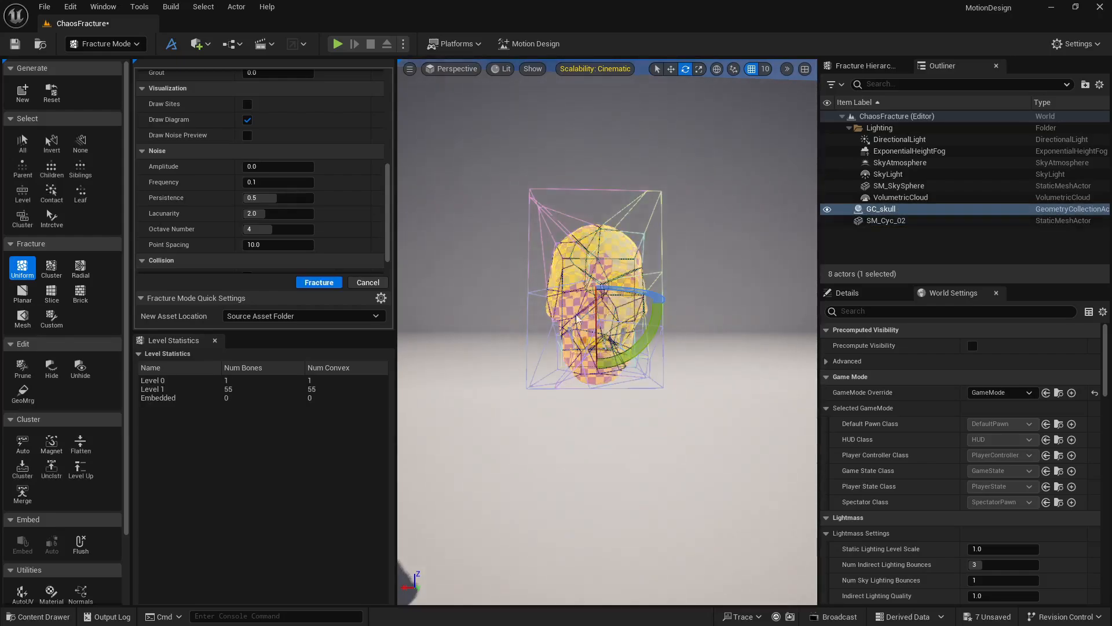
pyautogui.click(651, 360)
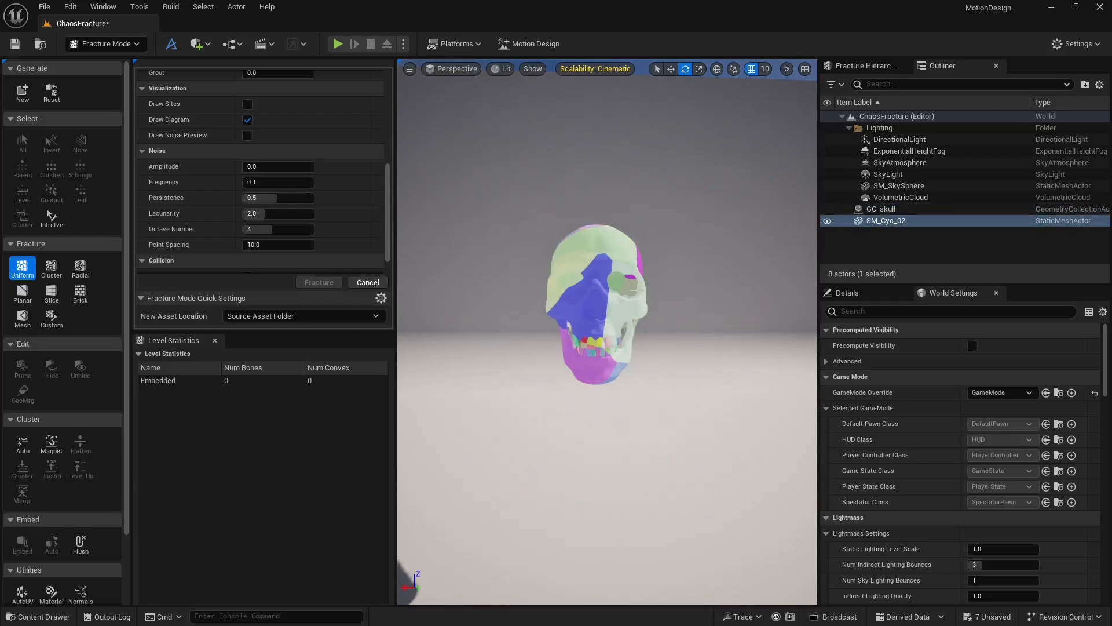
pyautogui.click(556, 313)
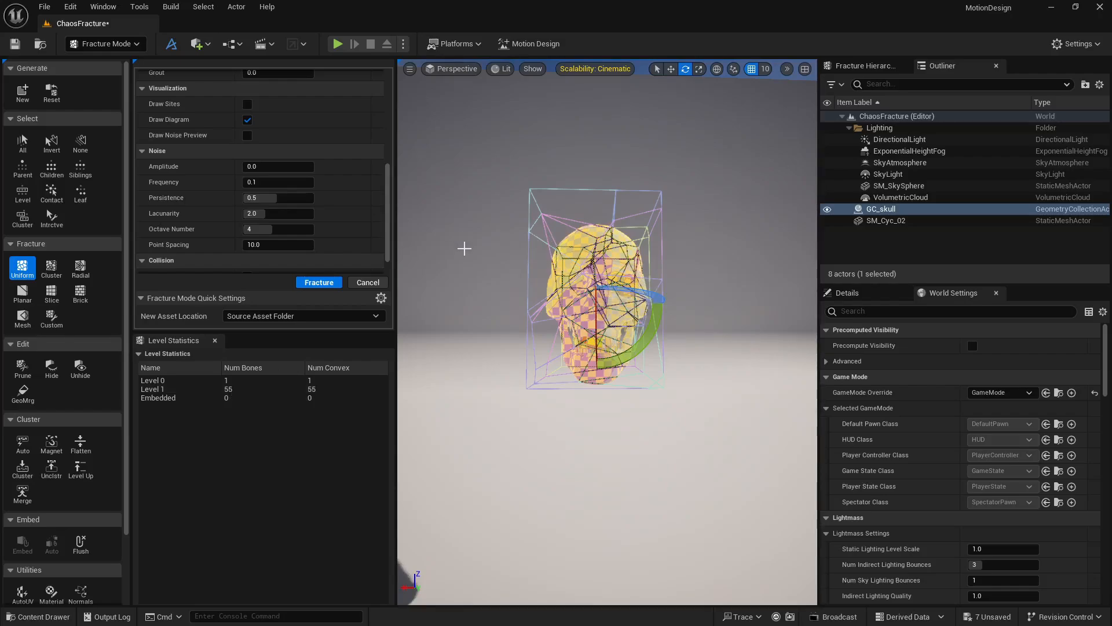
pyautogui.click(464, 248)
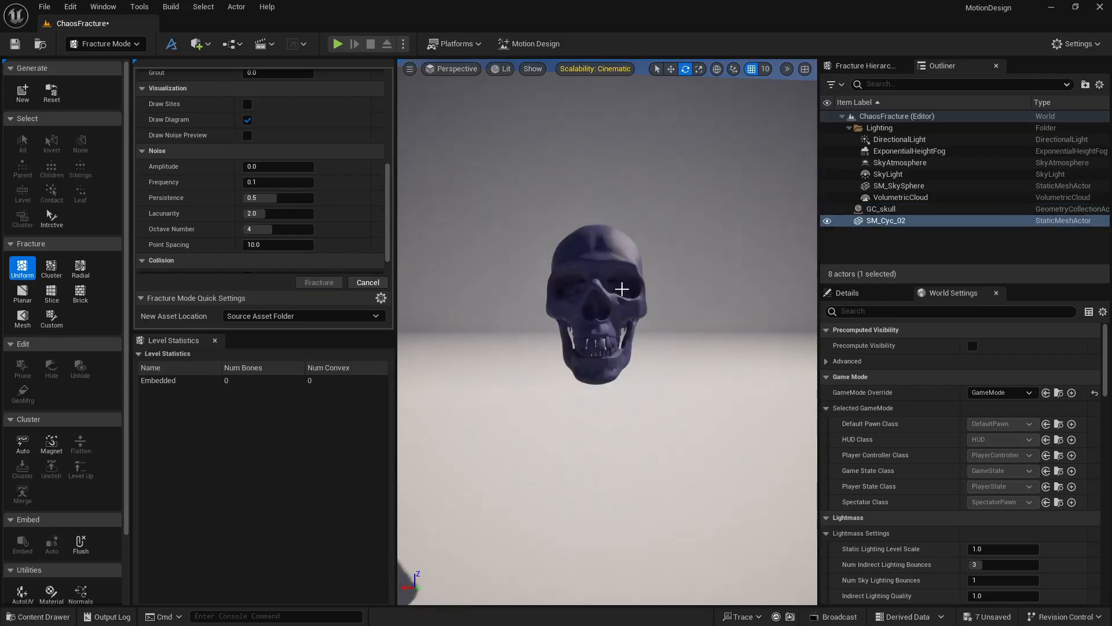
# - Run two test plays of the level to check how the fractured skull falls onto the floor, stopping each one
pyautogui.click(337, 44)
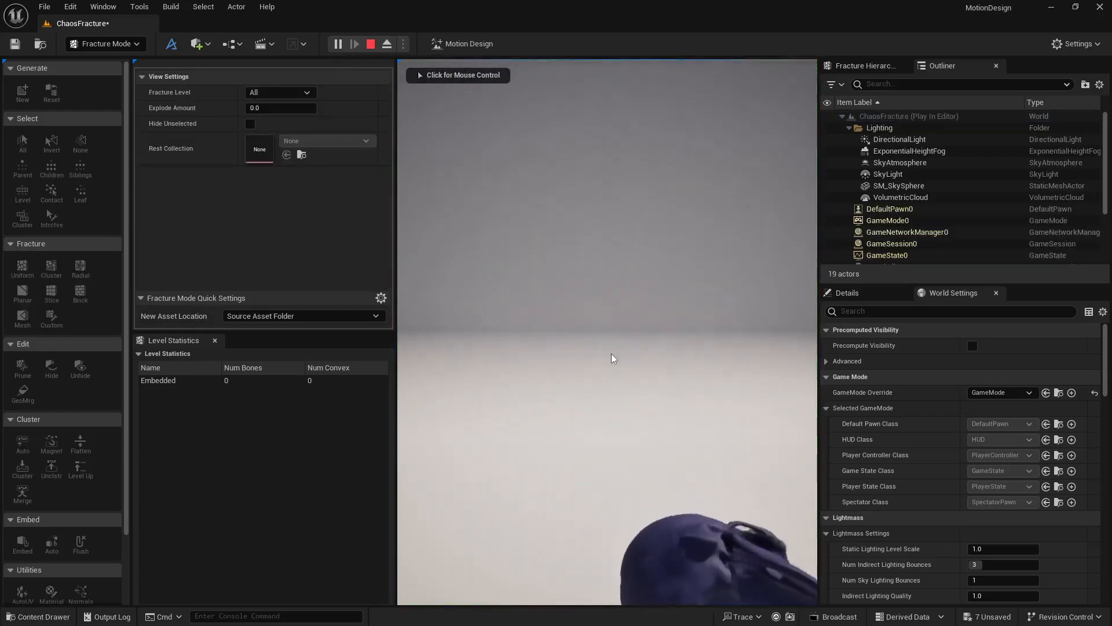
pyautogui.click(670, 442)
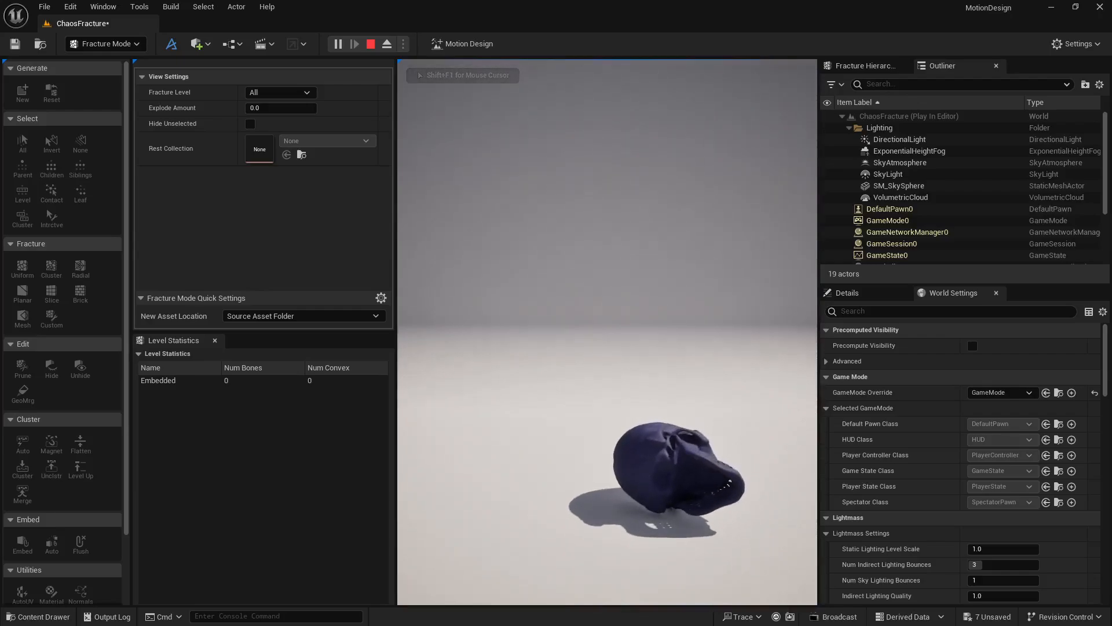
pyautogui.press('Escape')
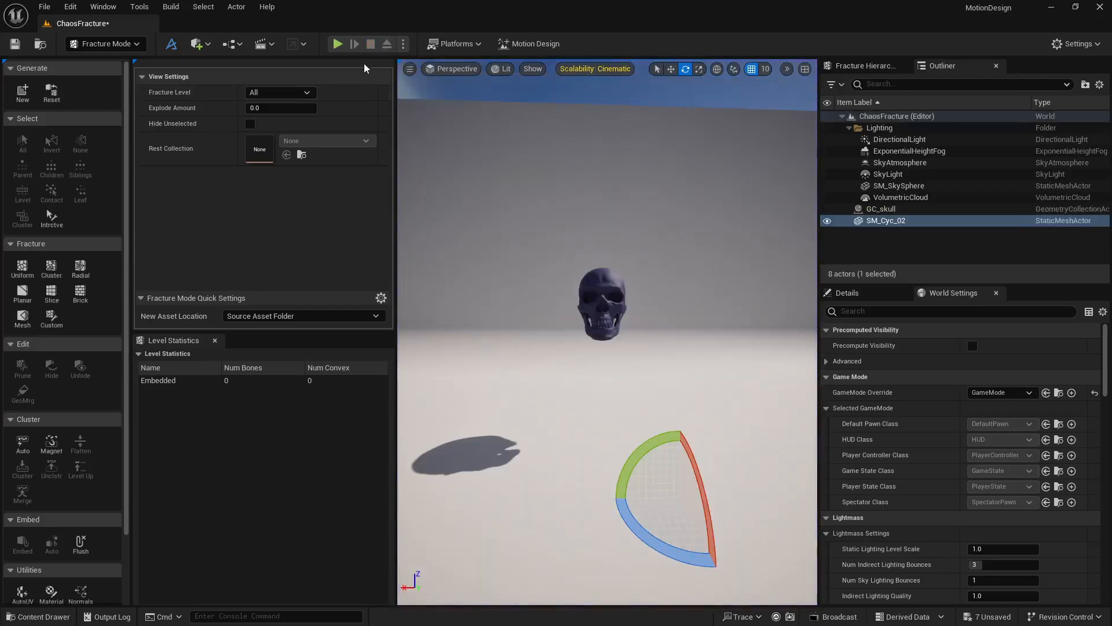
pyautogui.click(337, 44)
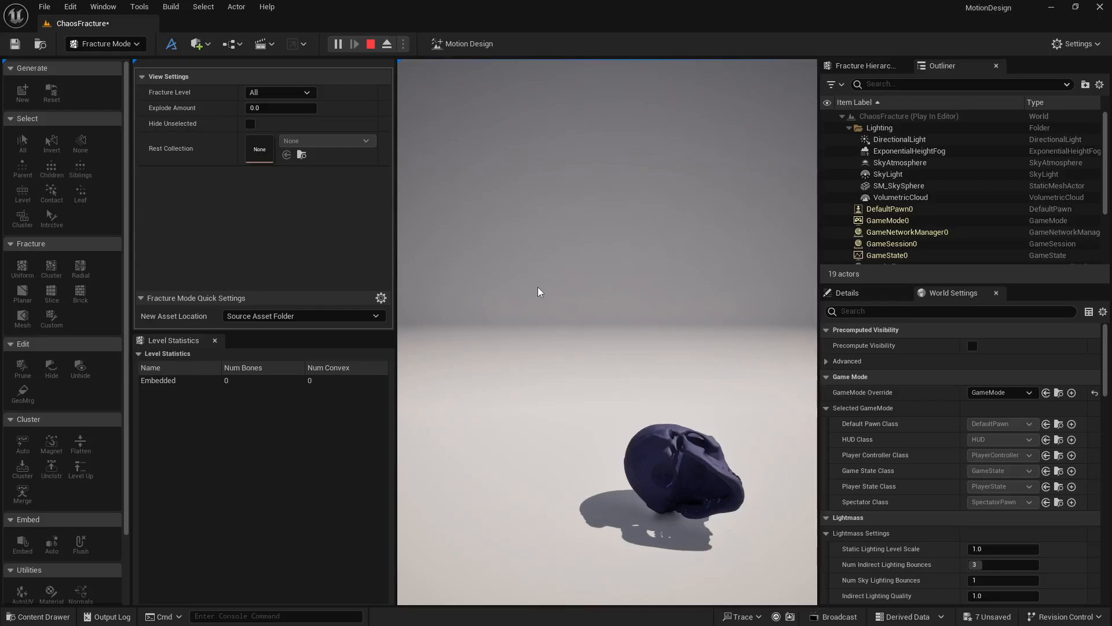
pyautogui.click(371, 44)
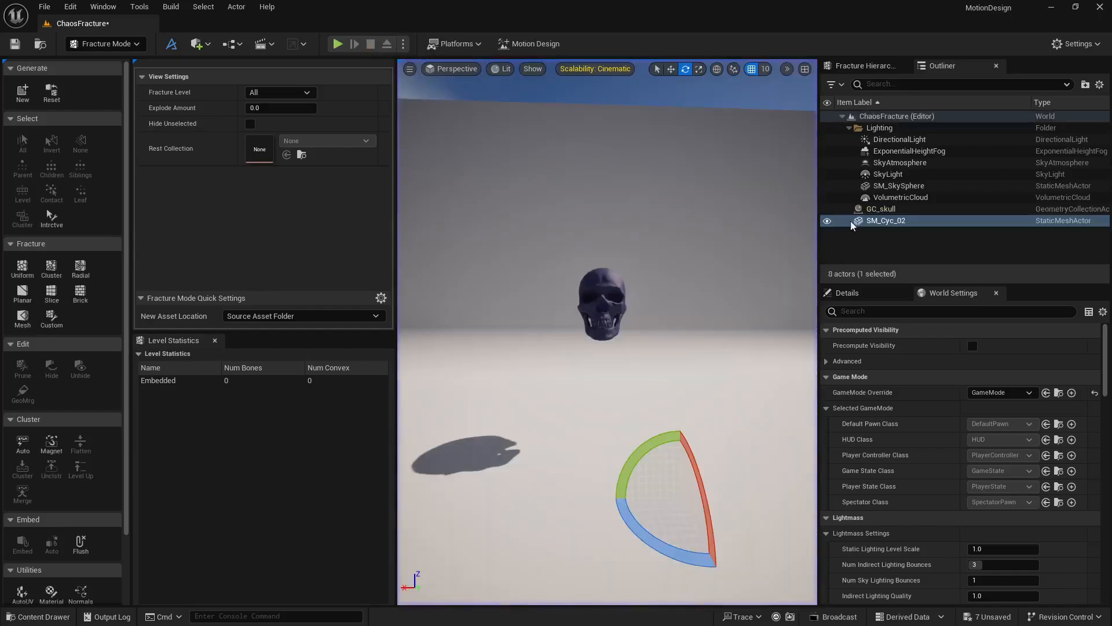
# - Close the World Settings and filter the details of GC_skull by "damage"
pyautogui.click(891, 210)
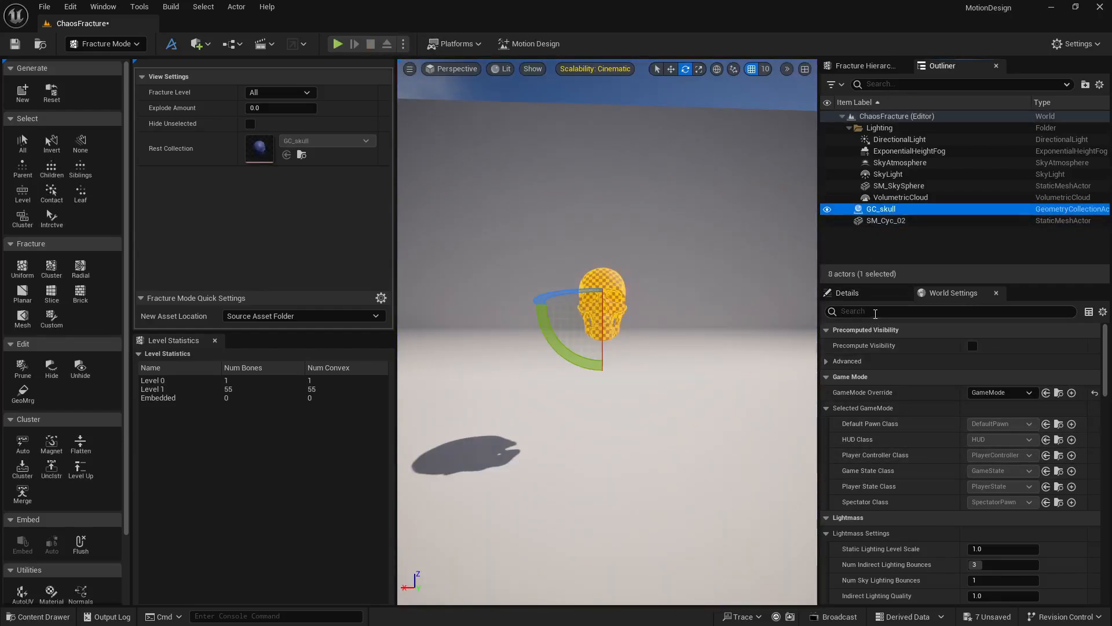
pyautogui.click(876, 311)
pyautogui.write('damag')
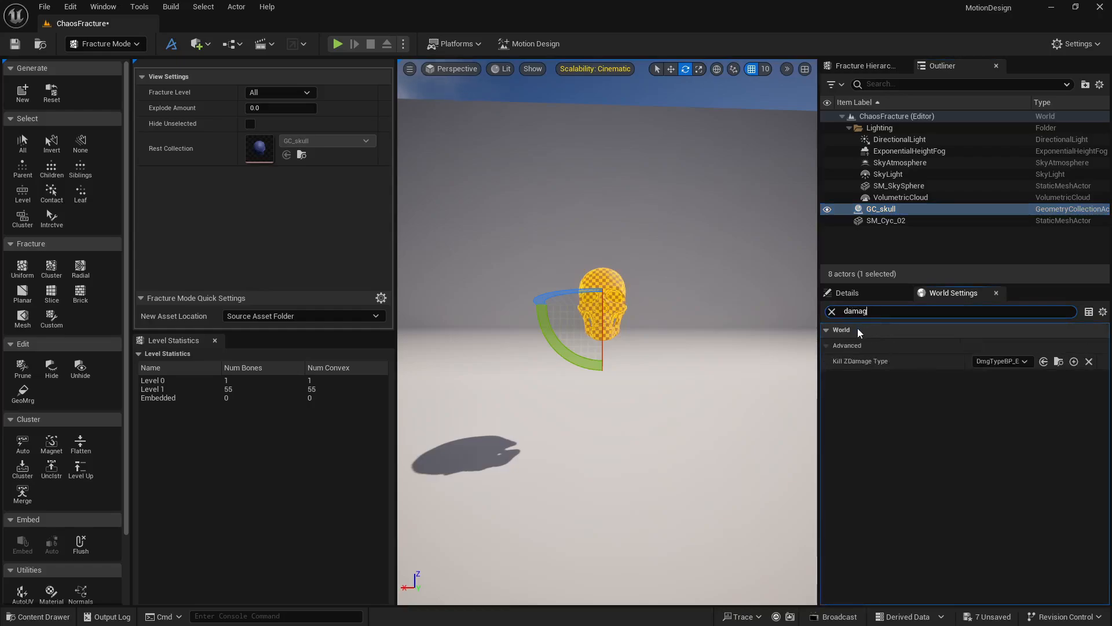
pyautogui.click(866, 293)
pyautogui.click(950, 293)
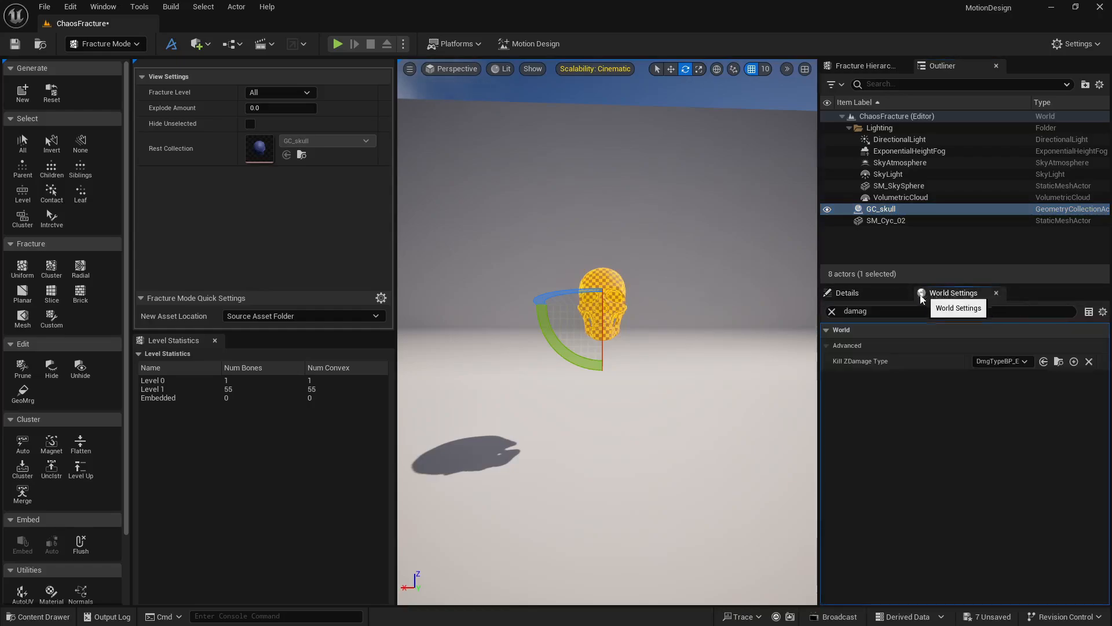
pyautogui.click(832, 312)
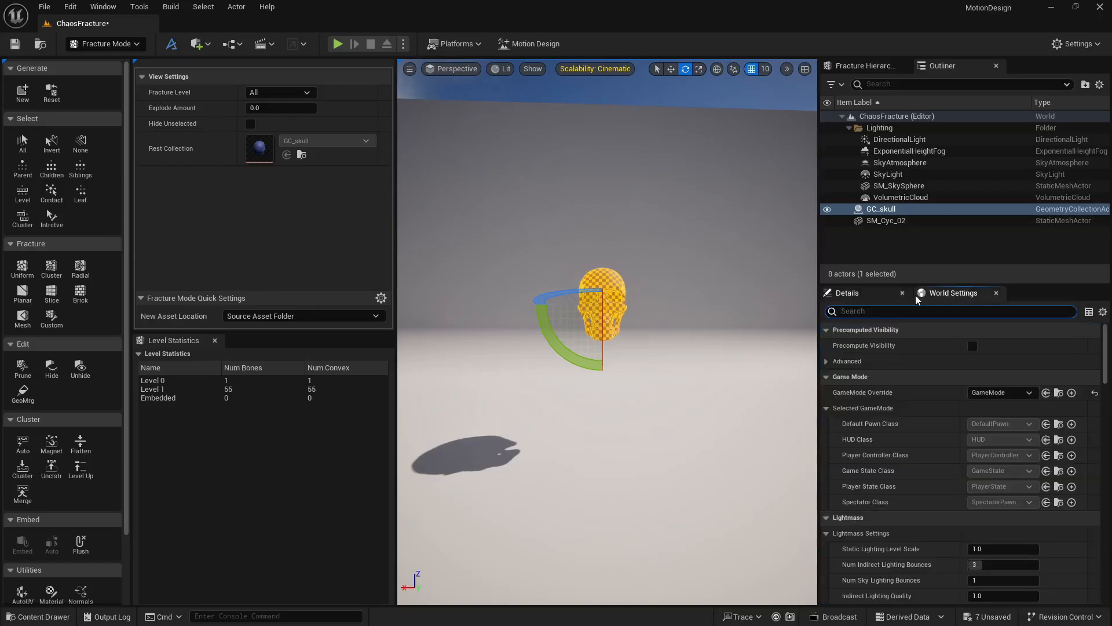
pyautogui.click(996, 292)
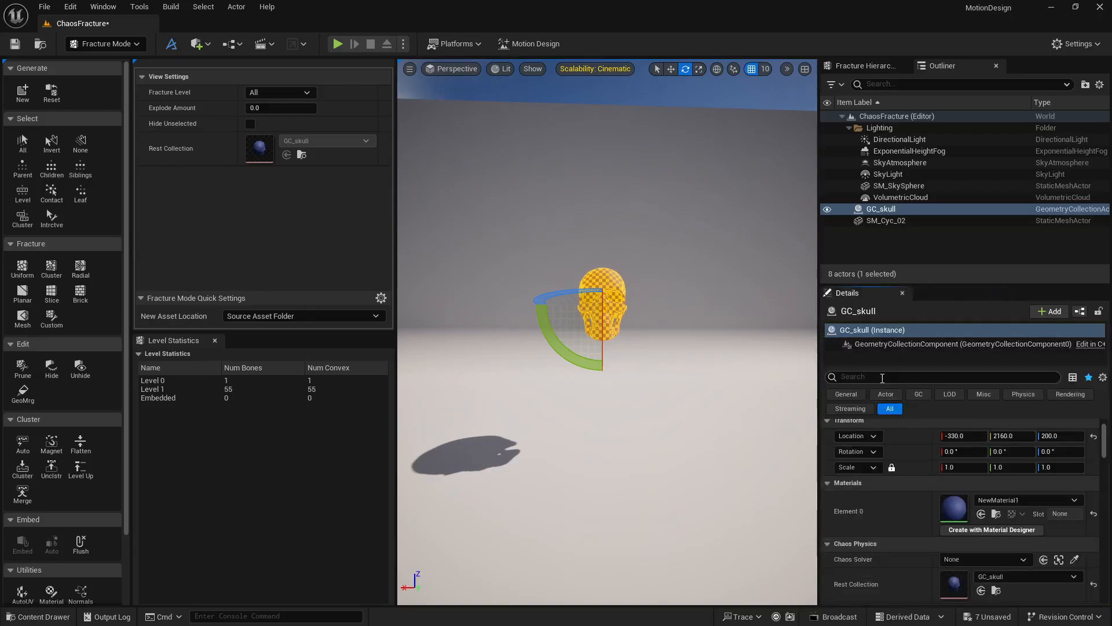
pyautogui.write('da')
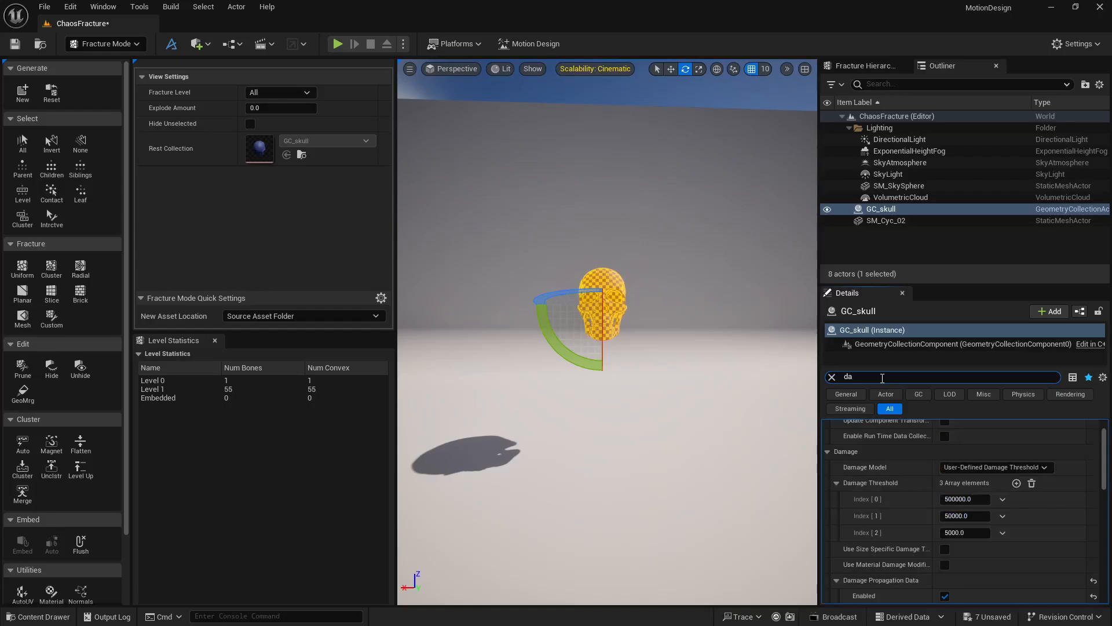
pyautogui.write('mage')
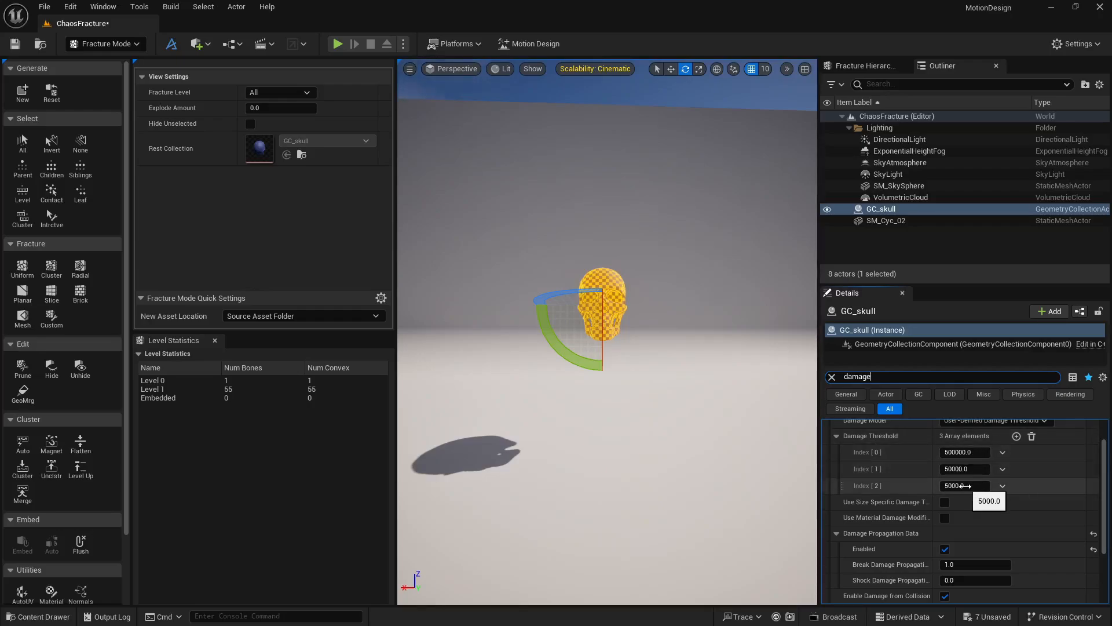
# - Set all three Damage Threshold values of GC_skull to 0
pyautogui.click(965, 452)
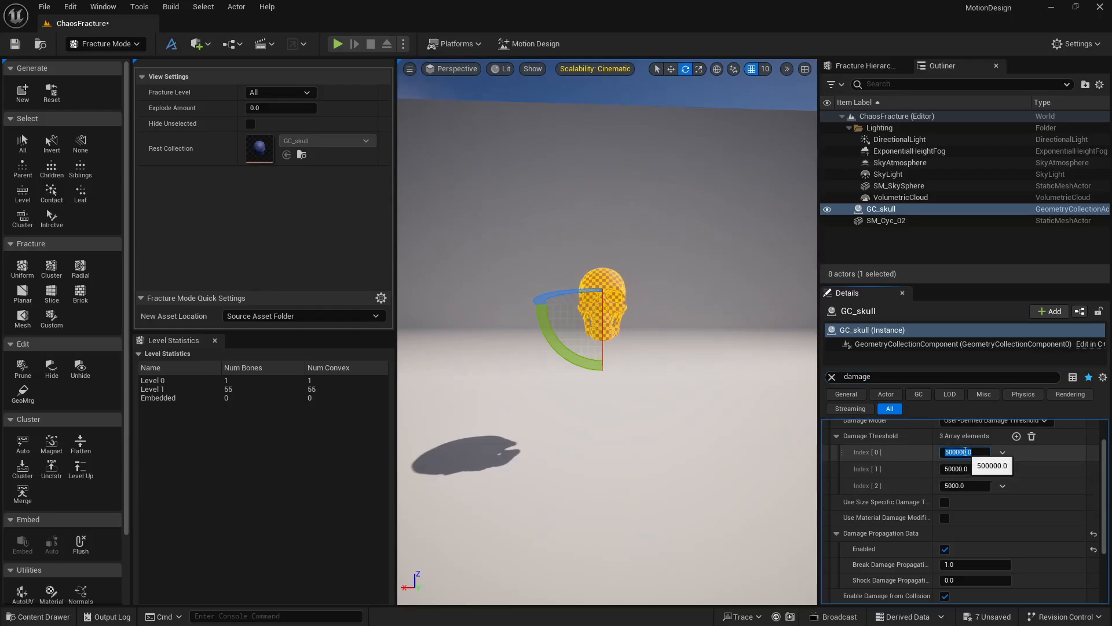
pyautogui.write('0')
pyautogui.press('Tab')
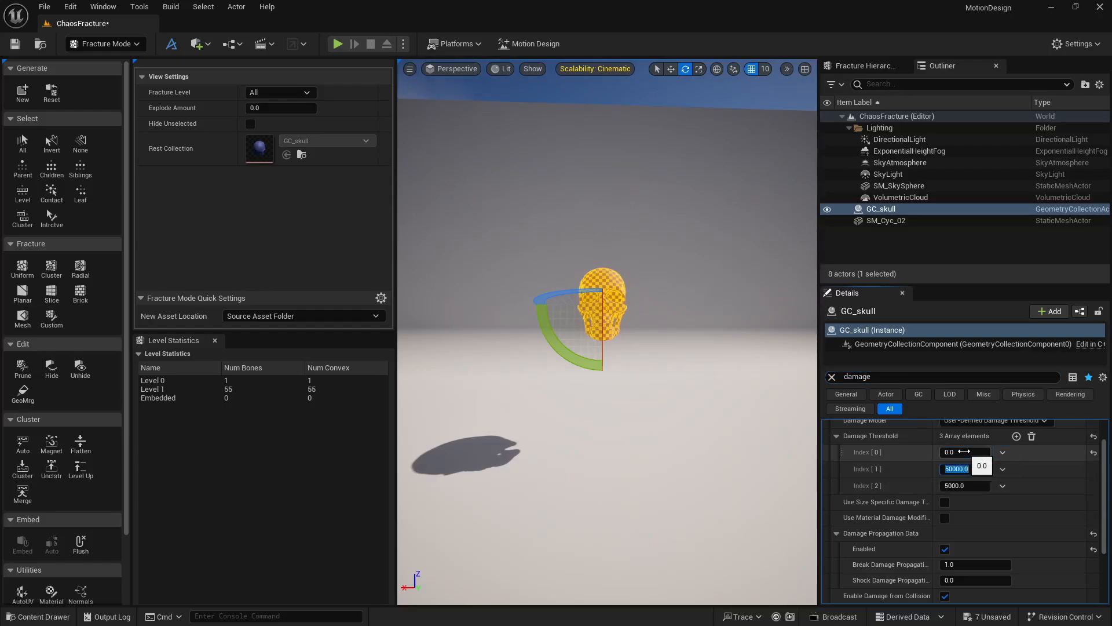
pyautogui.write('0')
pyautogui.press('Tab')
pyautogui.write('0')
pyautogui.press('Tab')
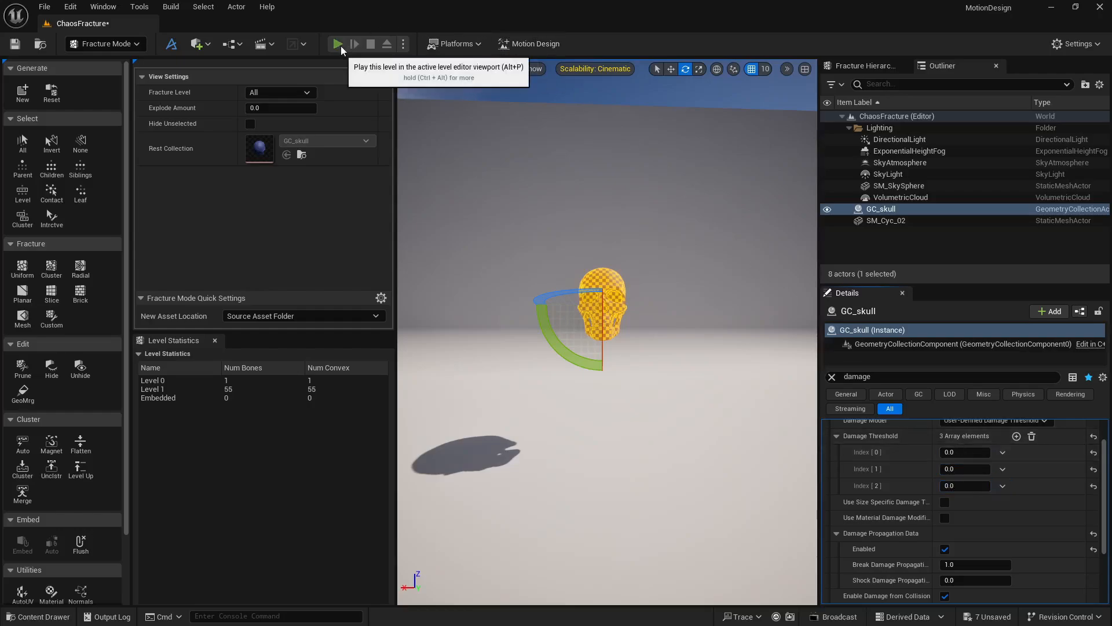
# - Test play the level twice with the zero damage thresholds, stopping each run
pyautogui.click(340, 44)
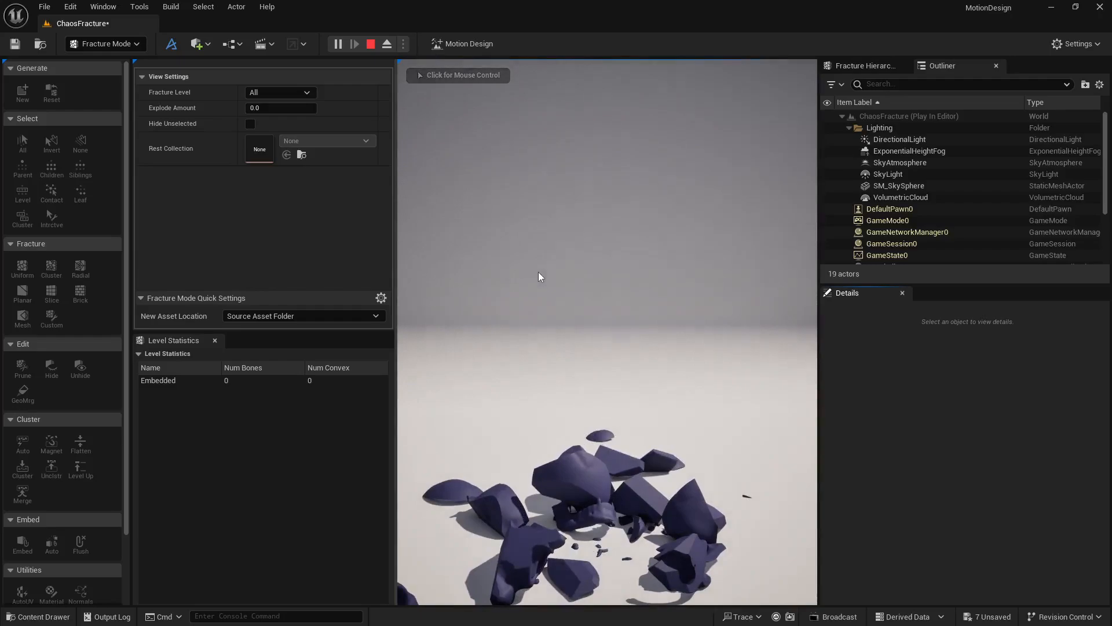
pyautogui.click(370, 44)
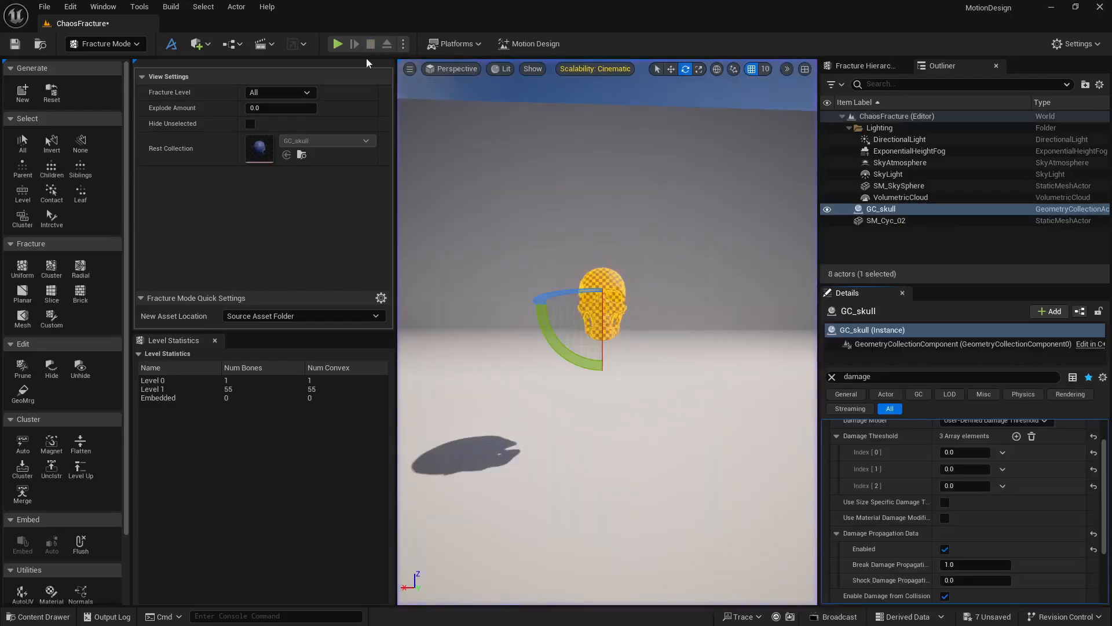
pyautogui.click(339, 44)
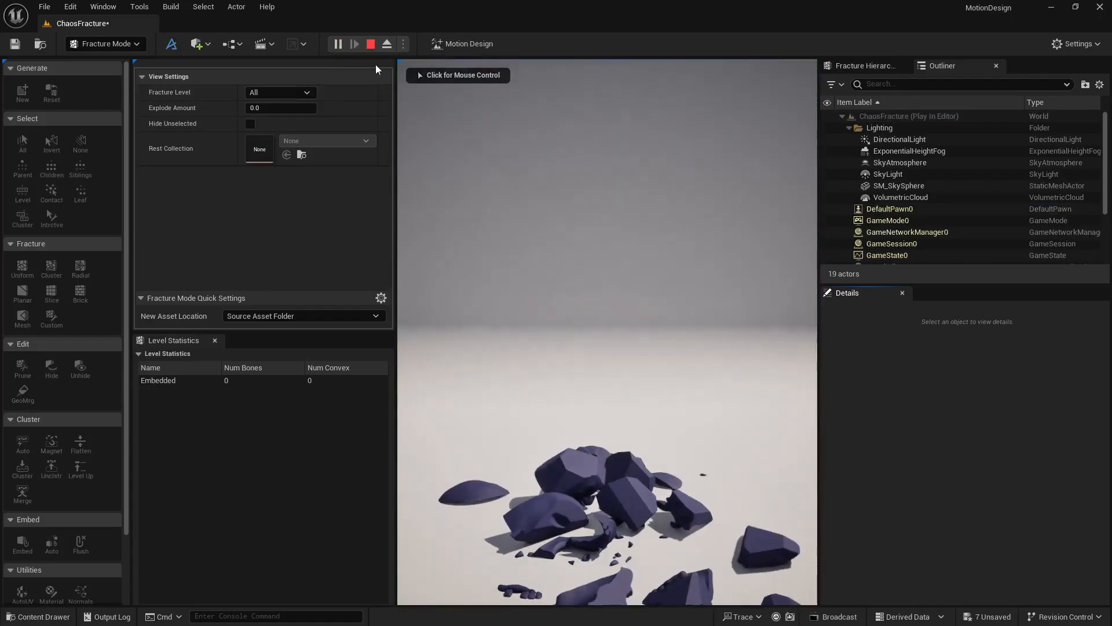
pyautogui.click(371, 44)
# - Select GC_skull with all of its fracture pieces
pyautogui.click(615, 282)
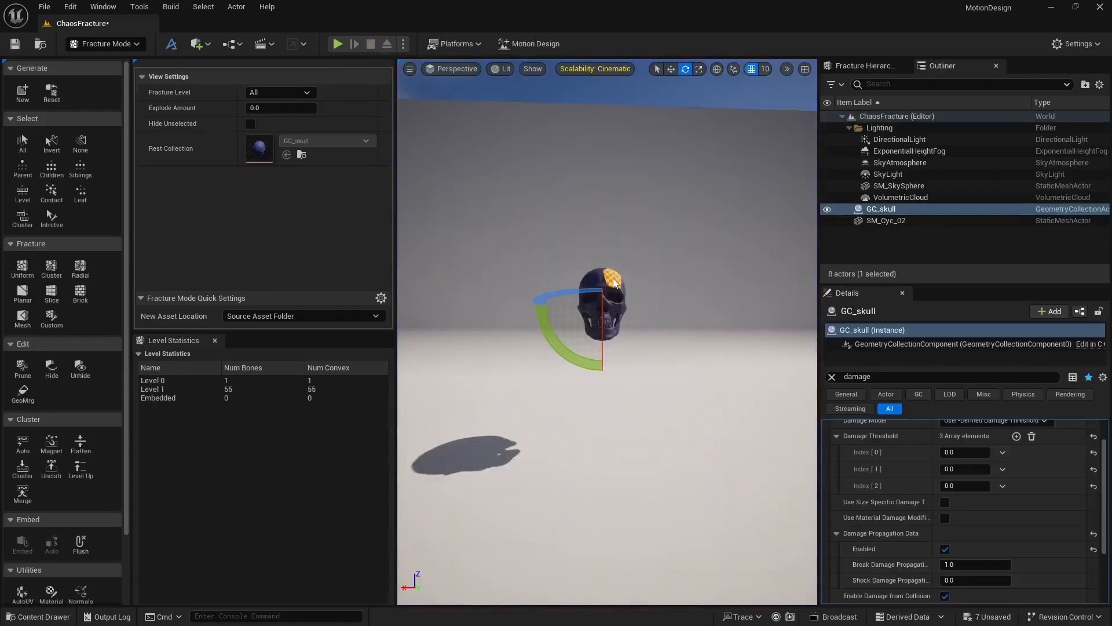
pyautogui.click(859, 210)
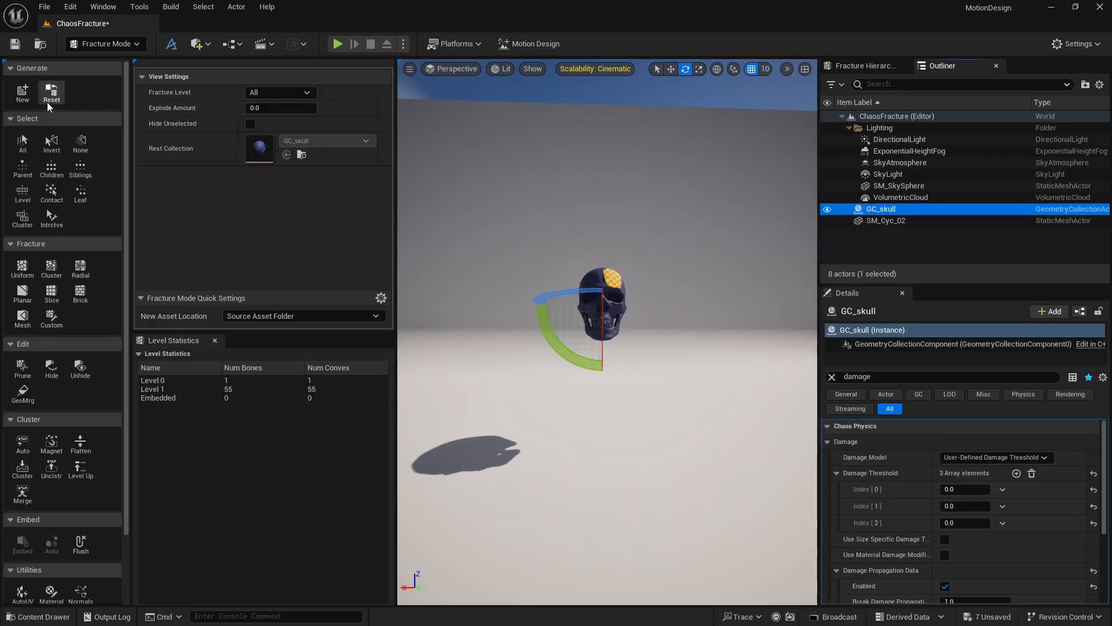
pyautogui.click(883, 221)
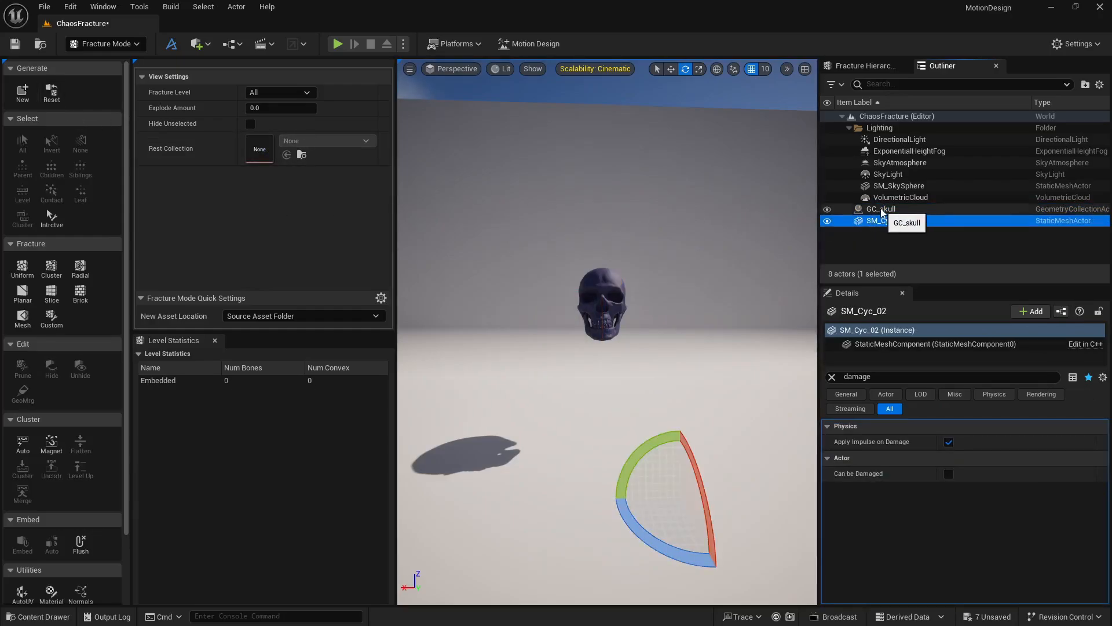
pyautogui.click(881, 209)
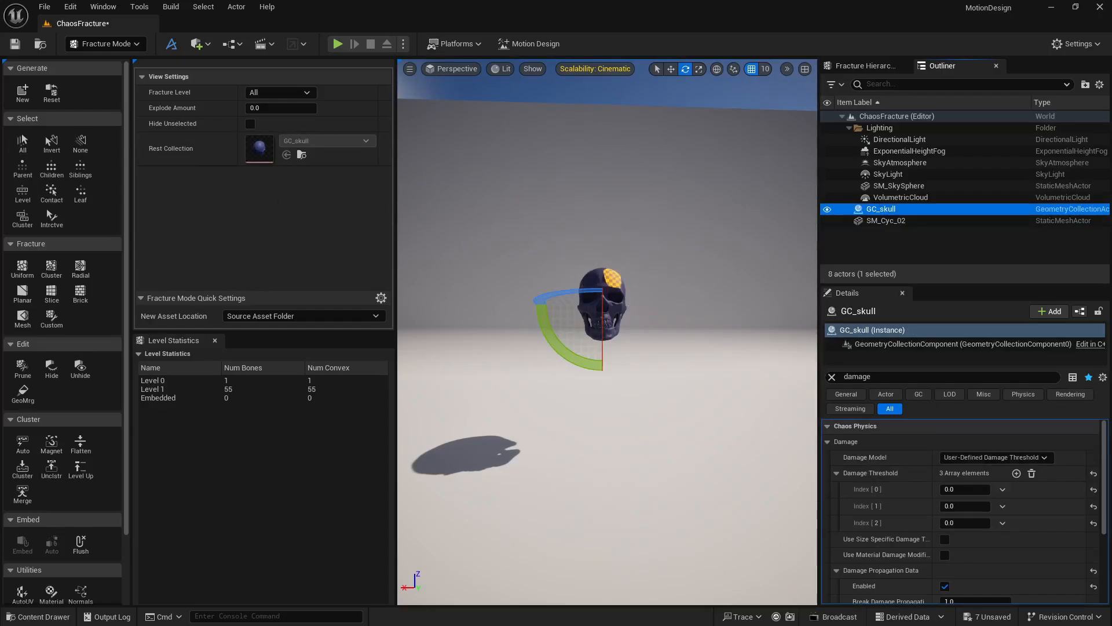
pyautogui.click(26, 142)
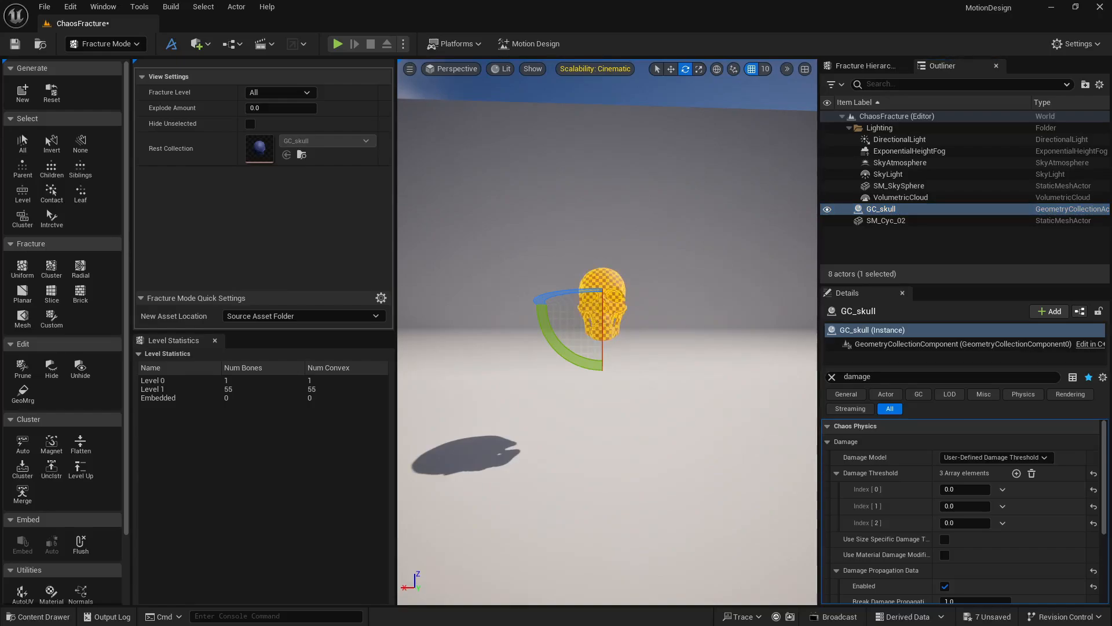
# - Test play the level with the bone colors of GC_skull shown, and turn the colors back off with nothing selected
pyautogui.rightClick(892, 220)
pyautogui.click(895, 219)
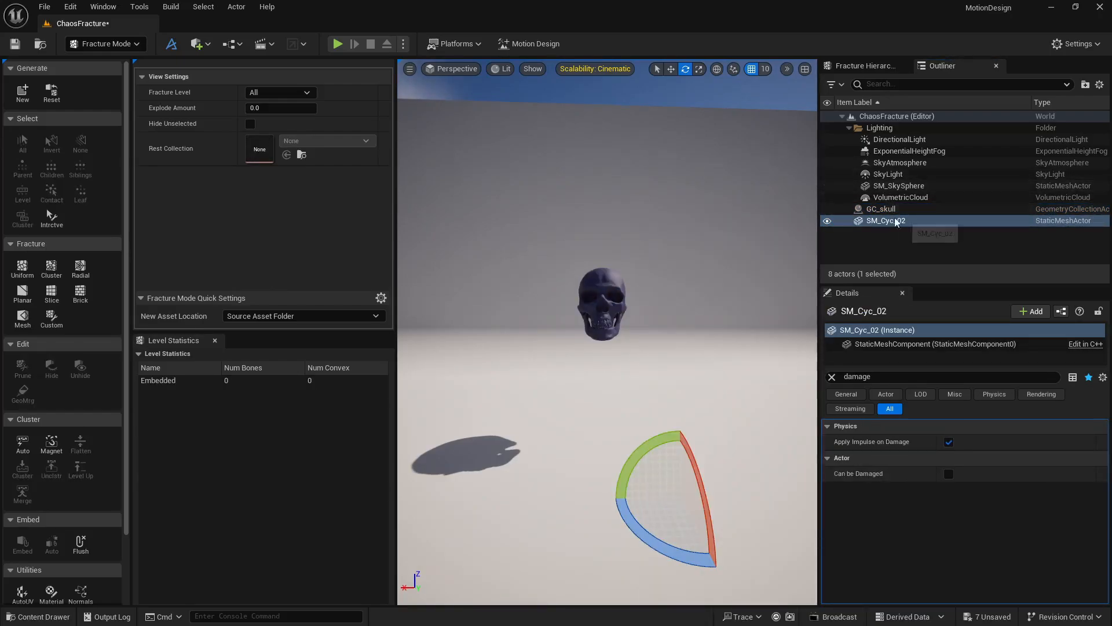
pyautogui.click(889, 210)
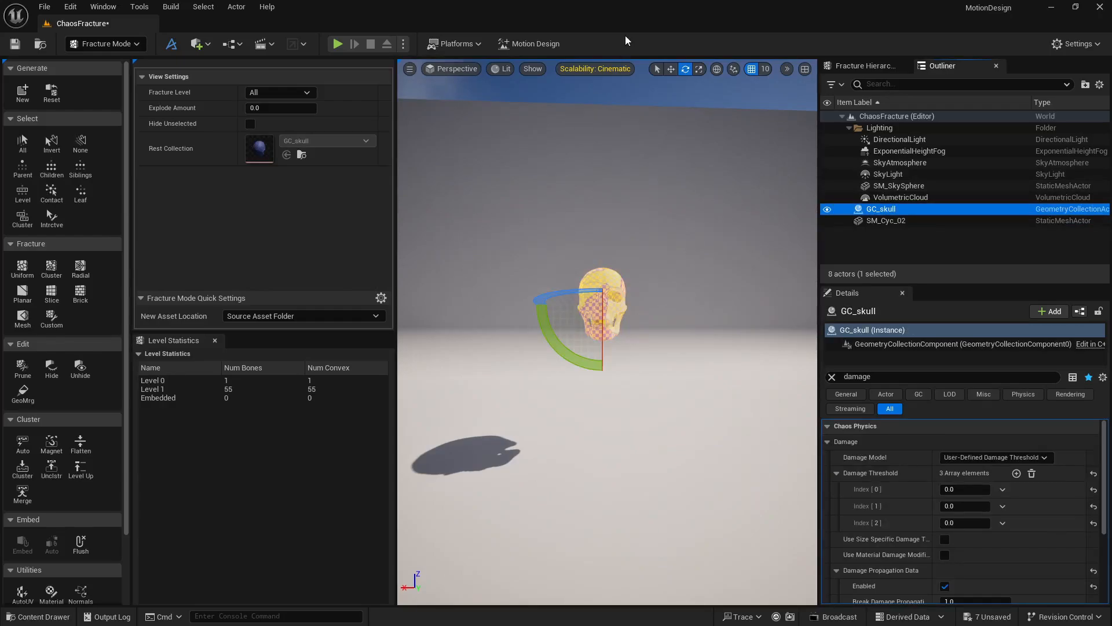
pyautogui.click(858, 267)
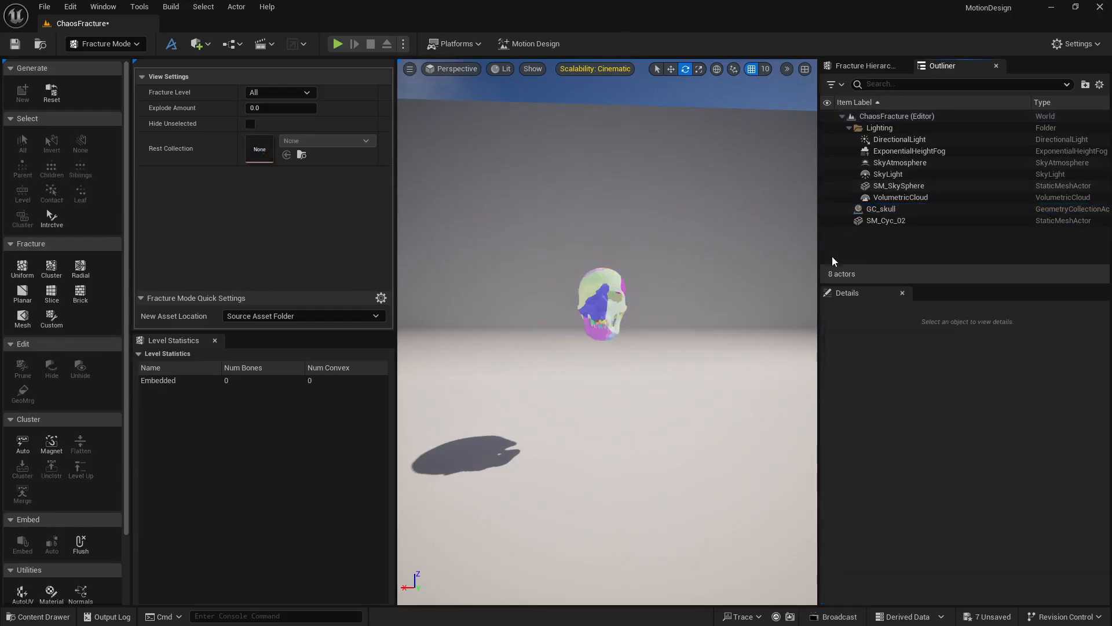
pyautogui.click(337, 44)
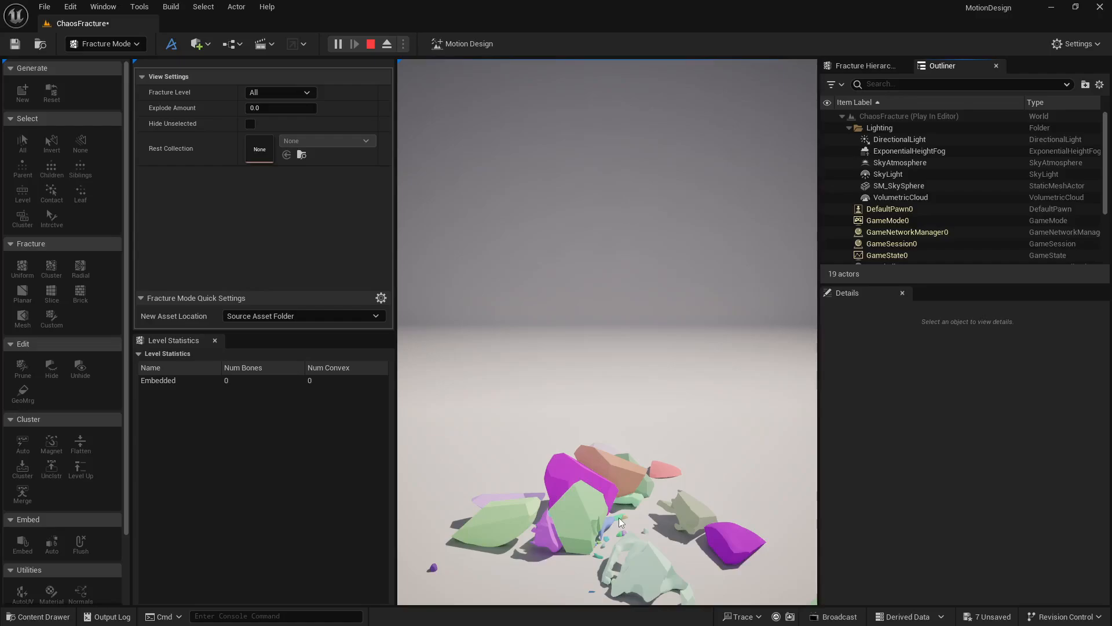
pyautogui.press('Escape')
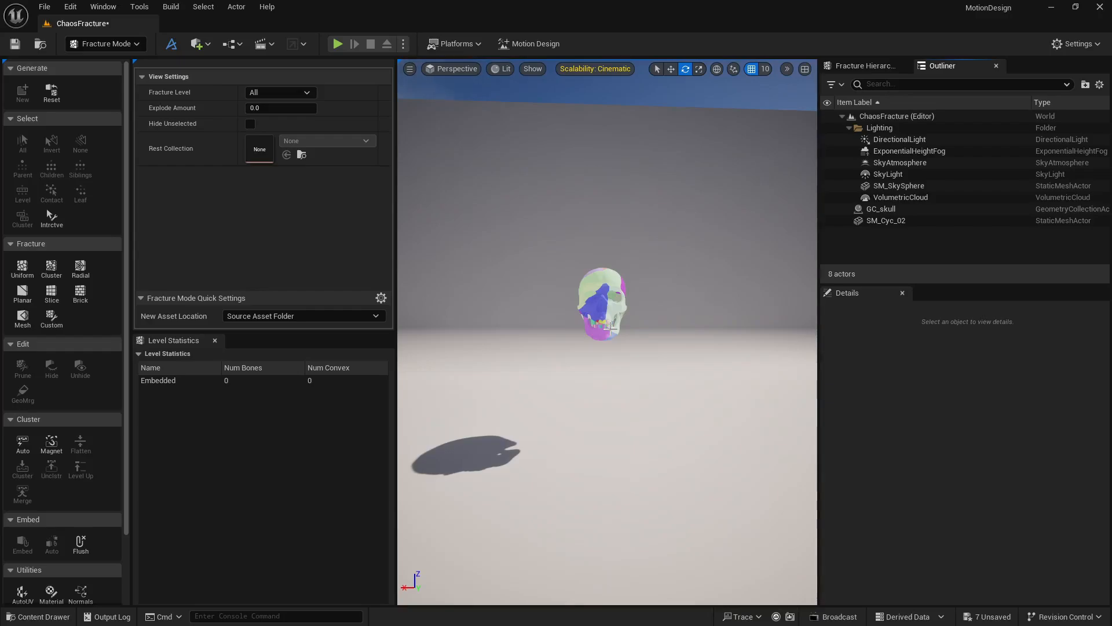
pyautogui.click(892, 209)
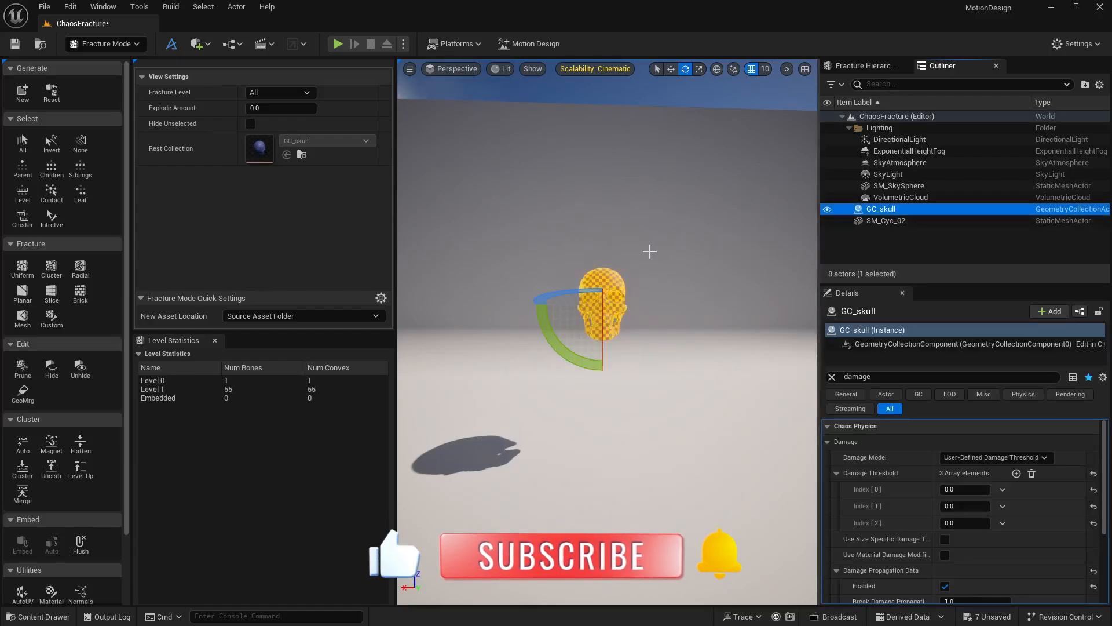
pyautogui.click(844, 257)
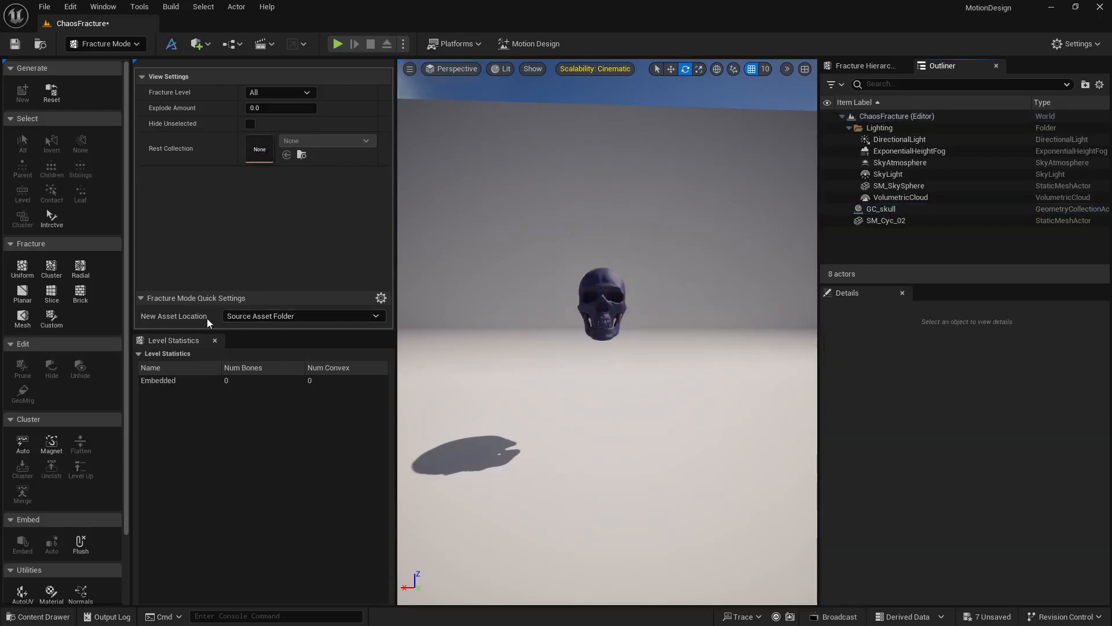
# - Open the Material utility for the fracture geometry and enlarge its settings area to show all of its options
pyautogui.scroll(-3, 88, 359)
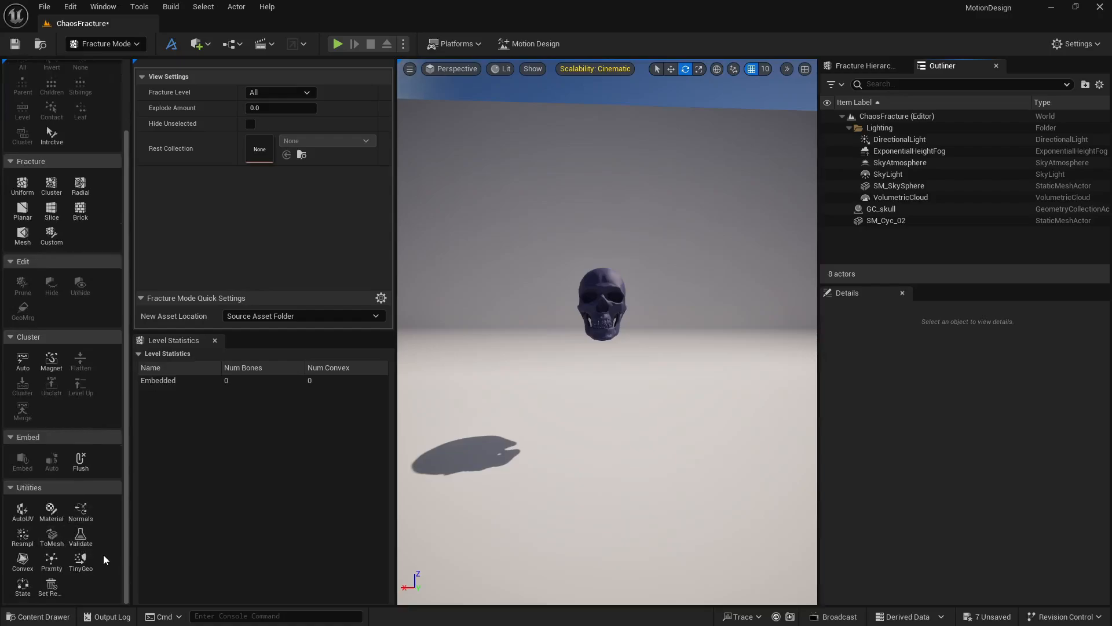
pyautogui.click(51, 513)
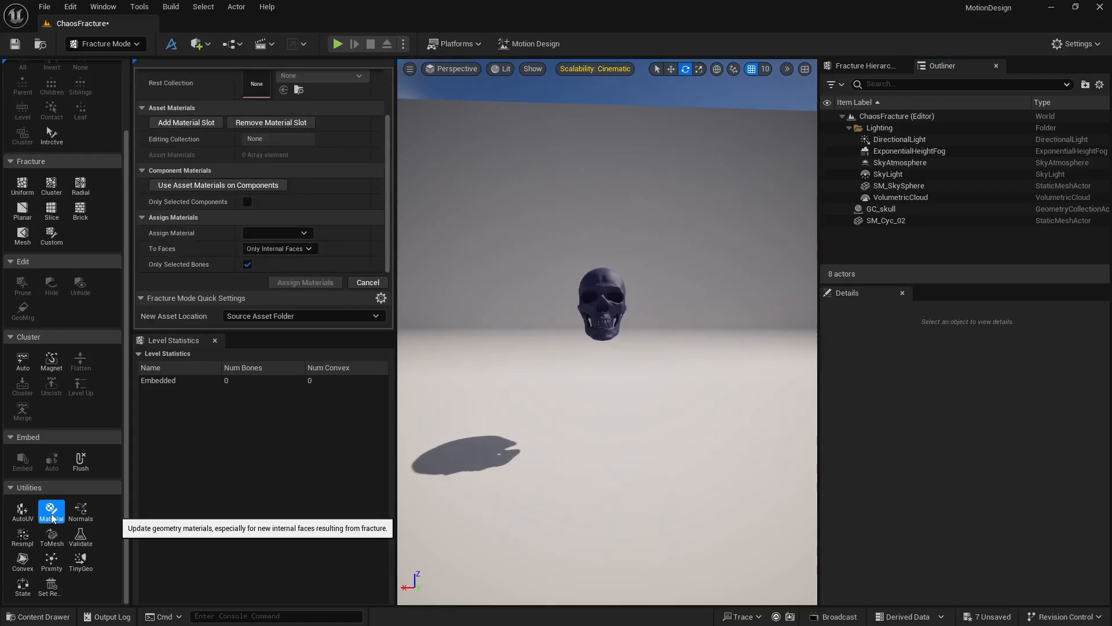
pyautogui.scroll(3, 157, 225)
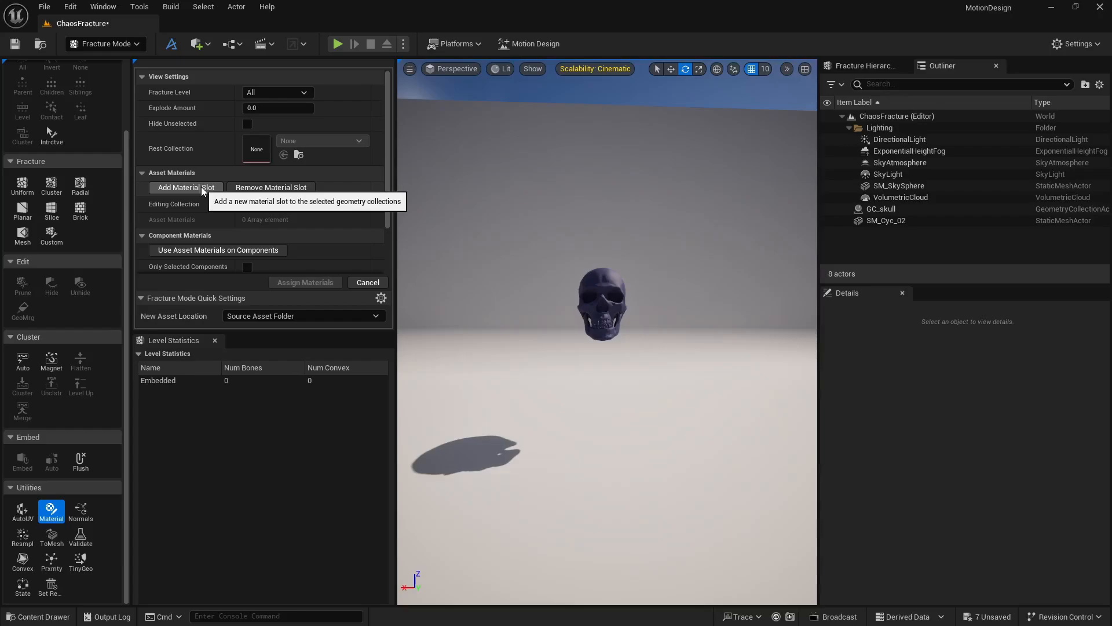
pyautogui.scroll(-3, 225, 197)
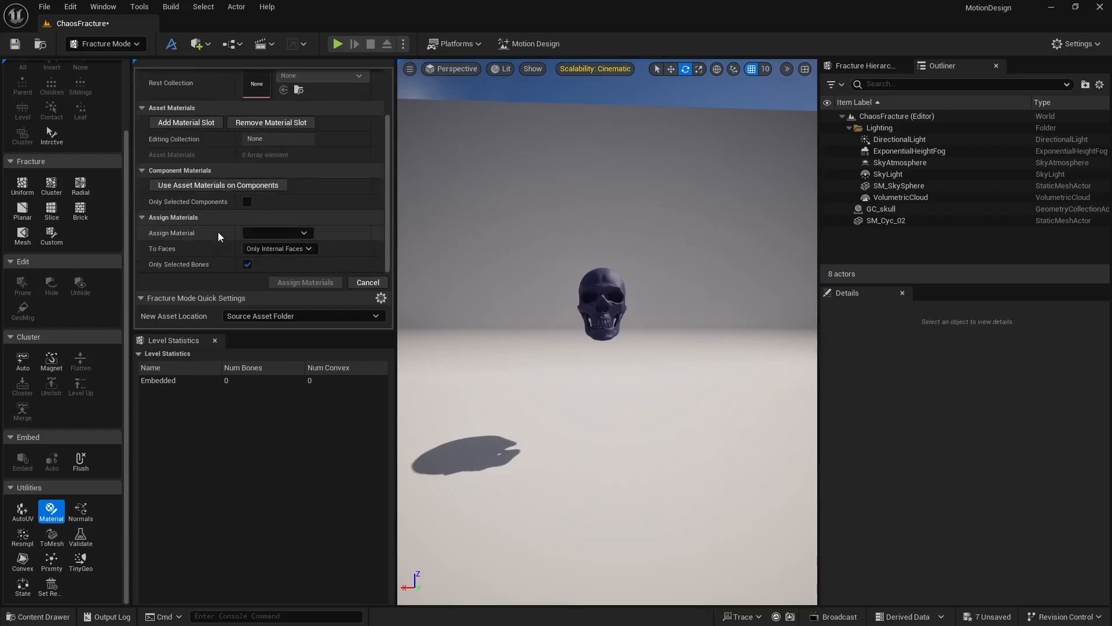
pyautogui.scroll(3, 195, 183)
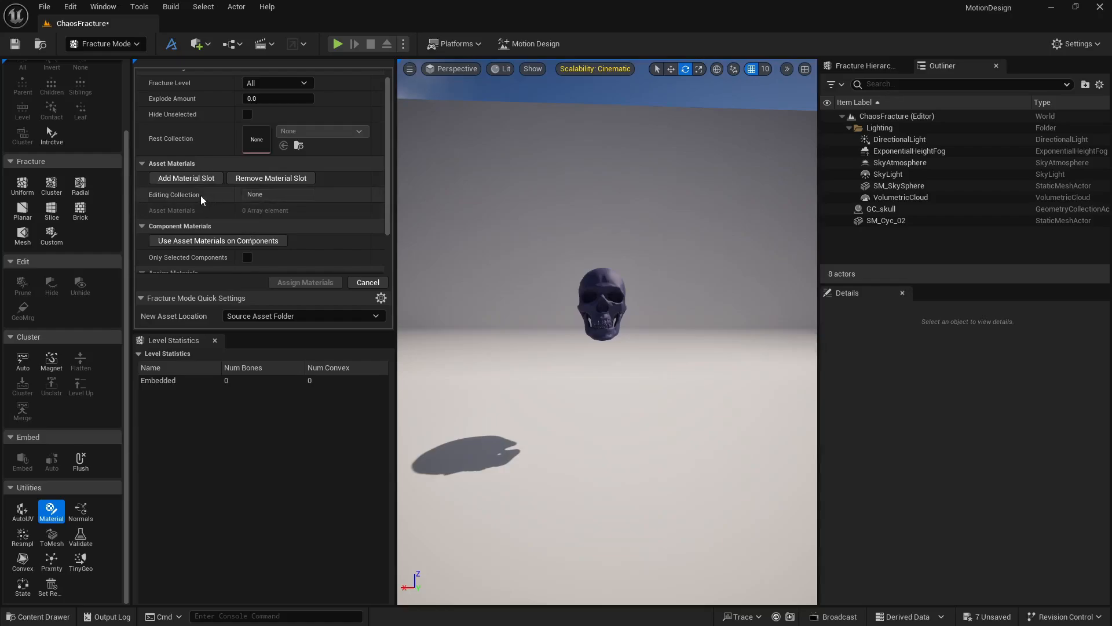
pyautogui.scroll(-2, 215, 203)
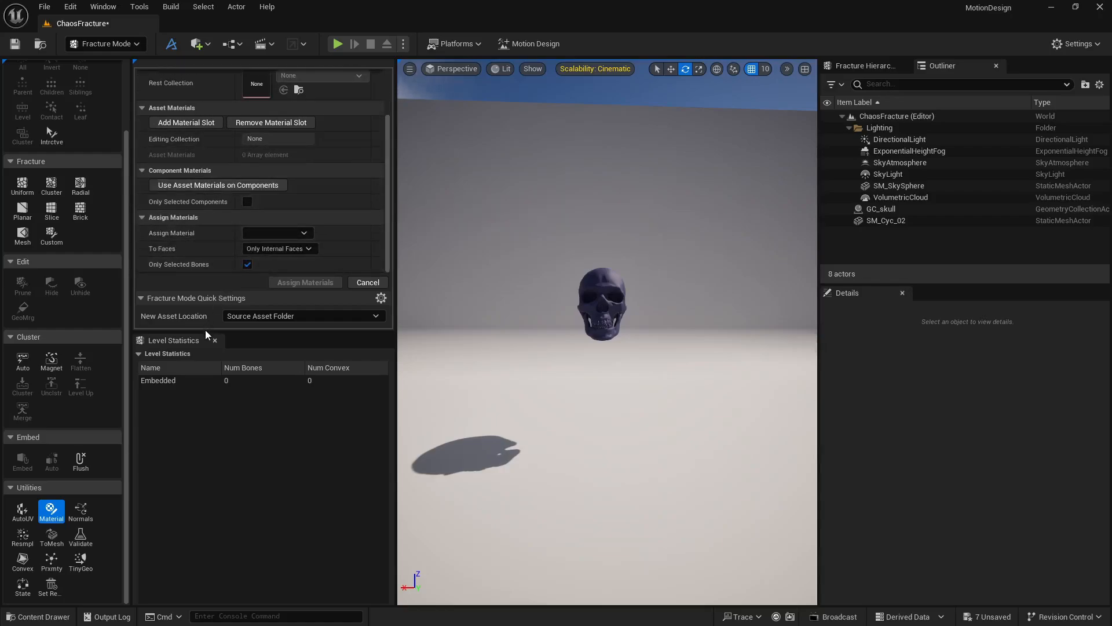
pyautogui.moveTo(203, 332); pyautogui.dragTo(196, 423)
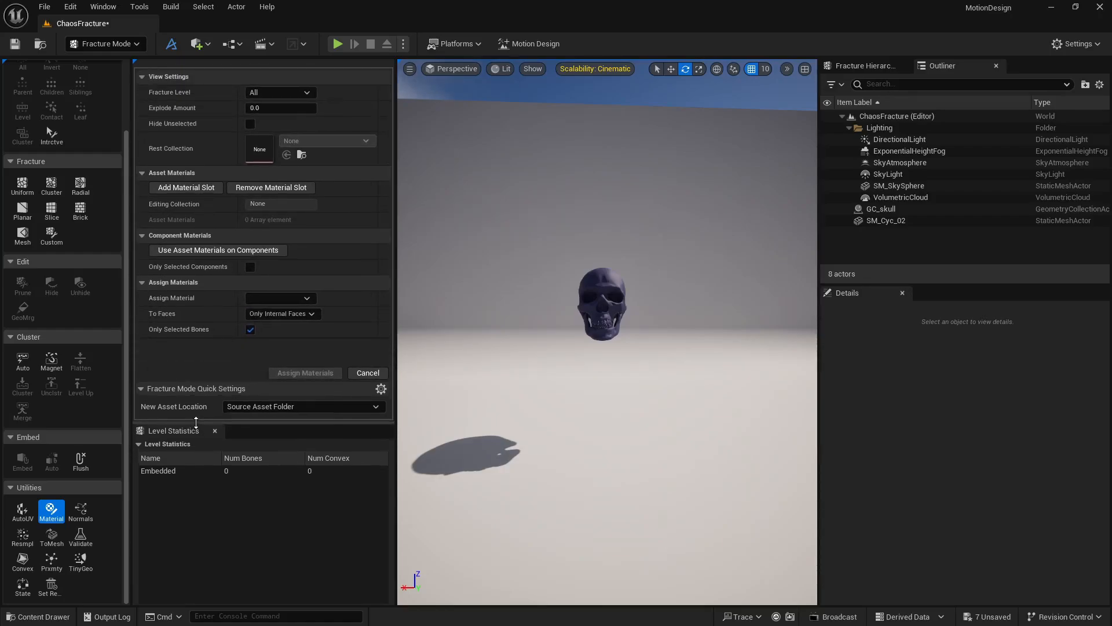
# - Add a second material slot to GC_skull and set its Index [1] material to M_Master
pyautogui.click(890, 212)
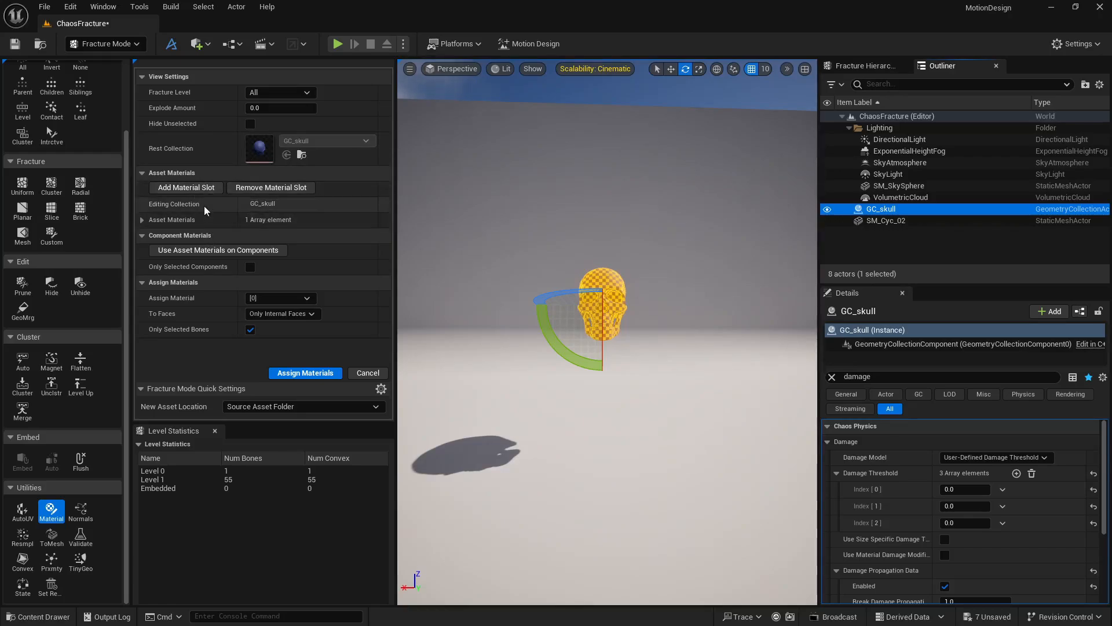
pyautogui.click(186, 187)
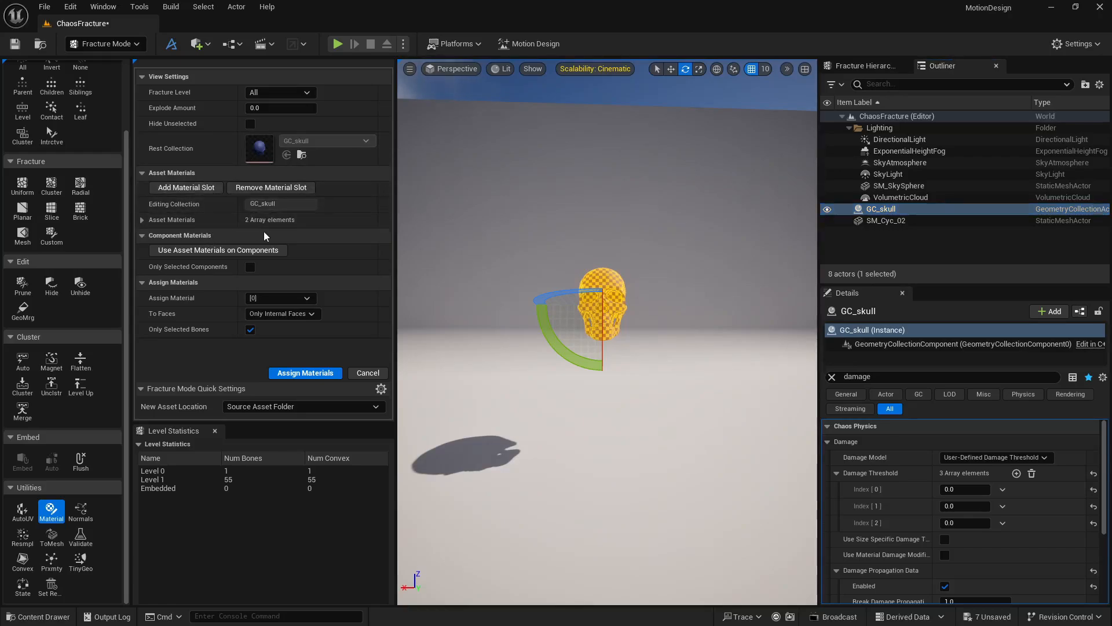
pyautogui.click(142, 219)
pyautogui.scroll(-1, 139, 220)
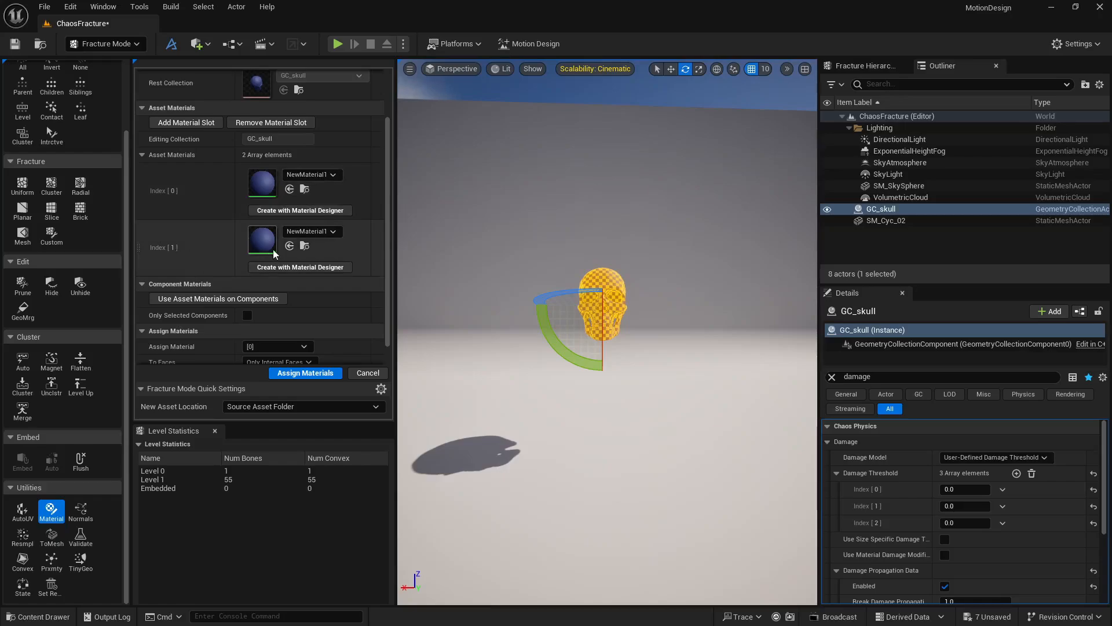
pyautogui.click(23, 616)
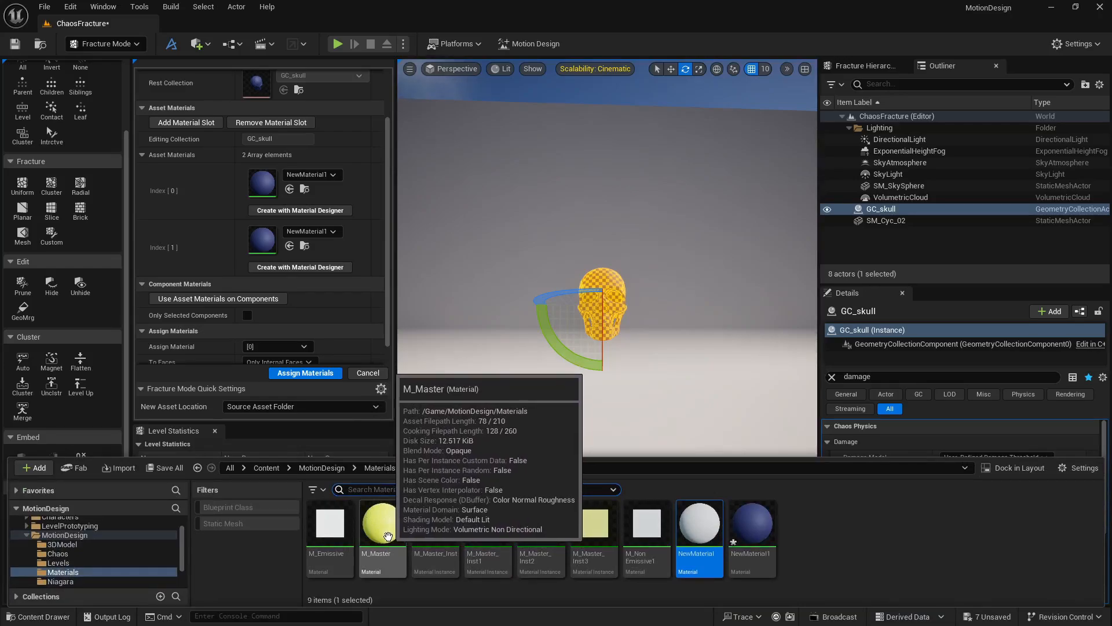
pyautogui.moveTo(389, 534); pyautogui.dragTo(264, 248)
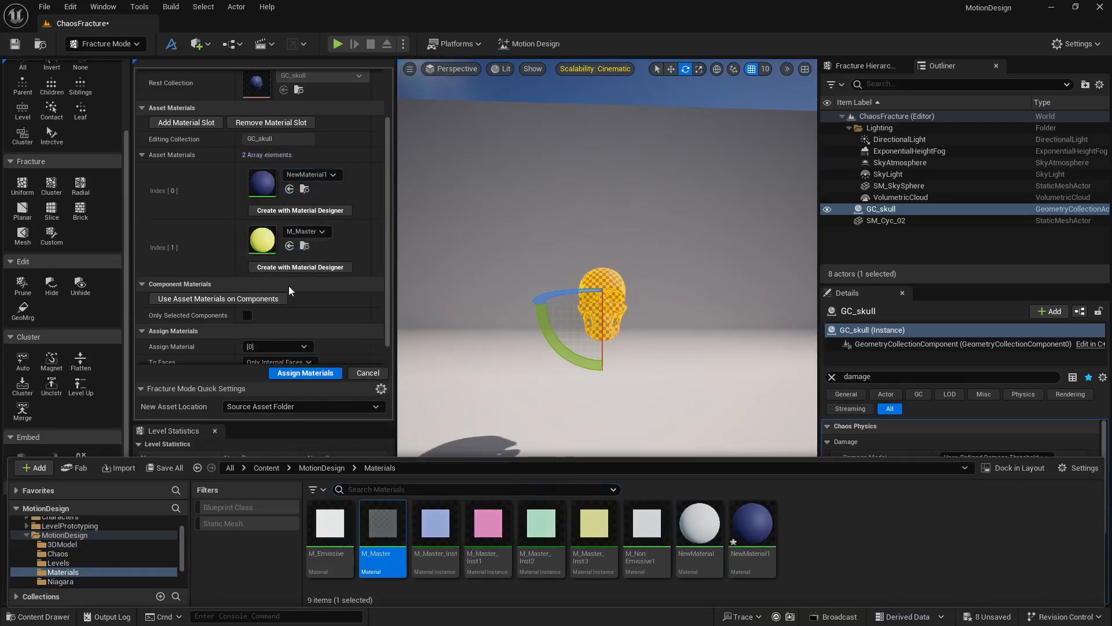
# - Review the Assign Material slots and the To Faces options, leaving slot [0] and Only Internal Faces chosen
pyautogui.scroll(-1, 377, 267)
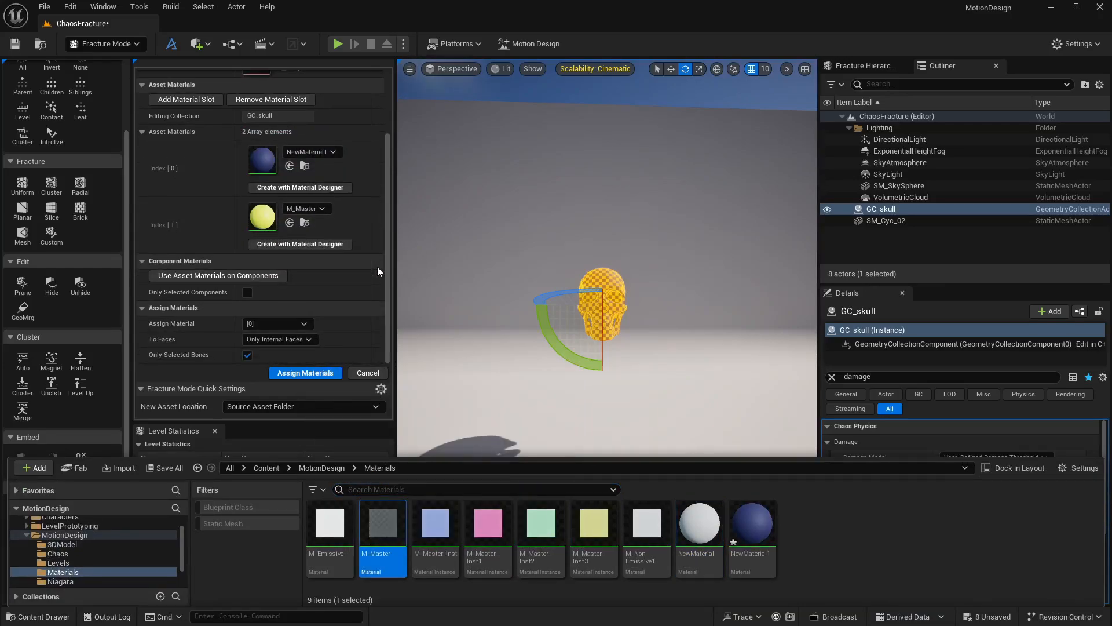
pyautogui.click(285, 324)
pyautogui.click(276, 338)
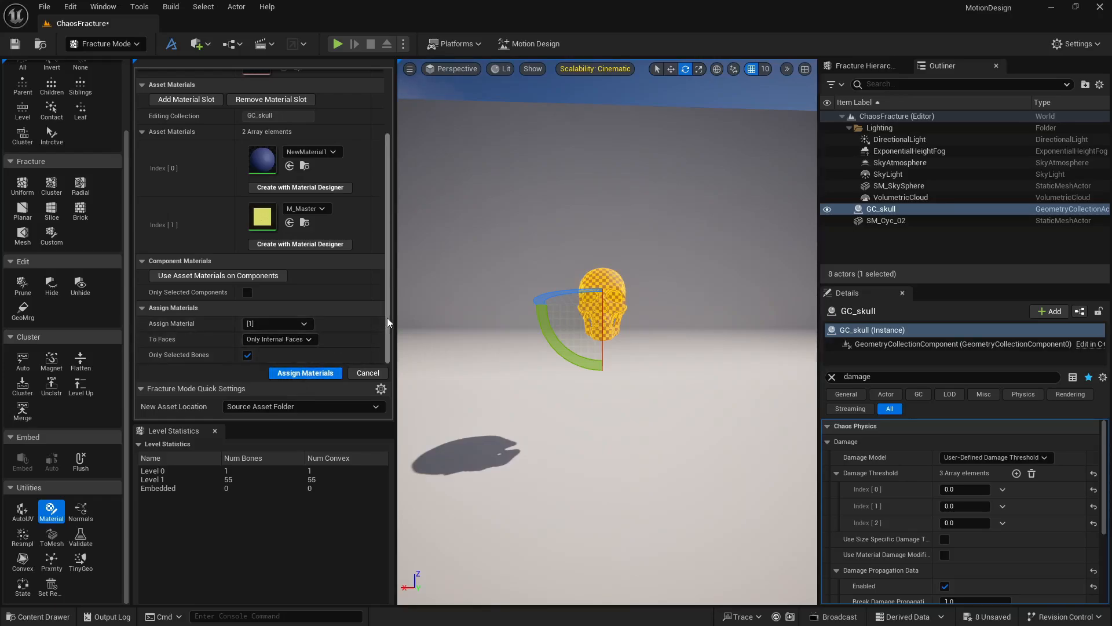
pyautogui.click(277, 324)
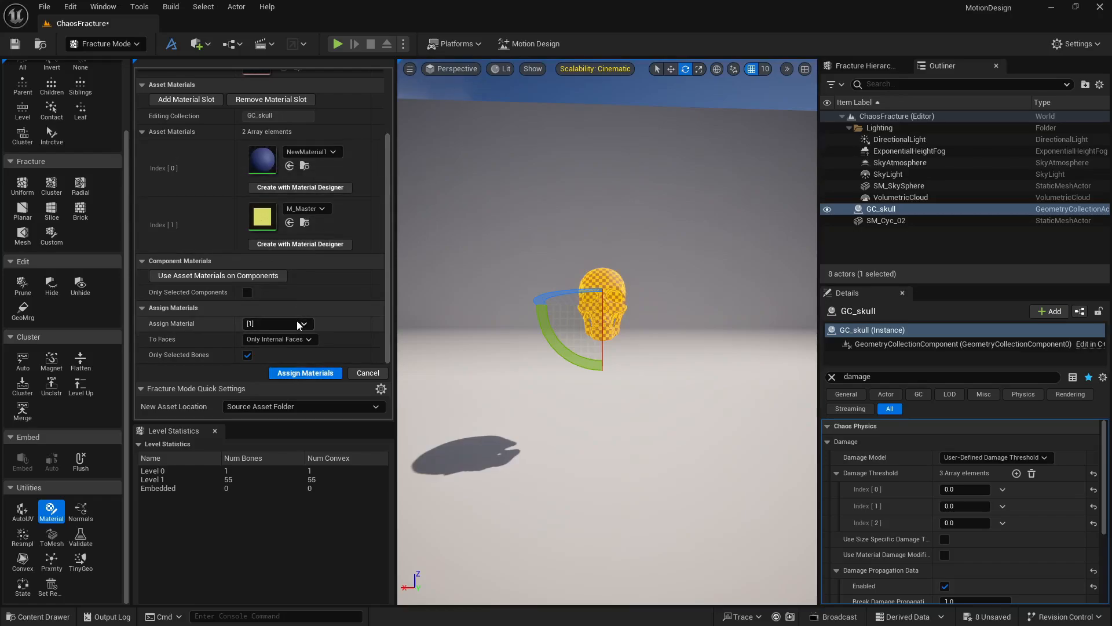
pyautogui.click(284, 333)
pyautogui.click(284, 341)
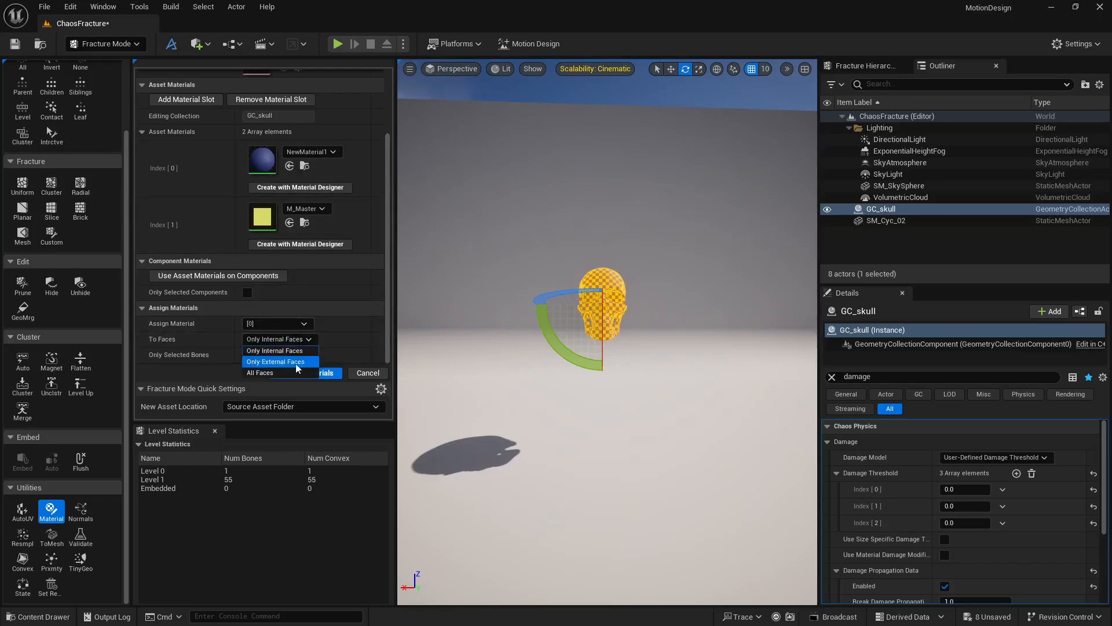
pyautogui.click(387, 299)
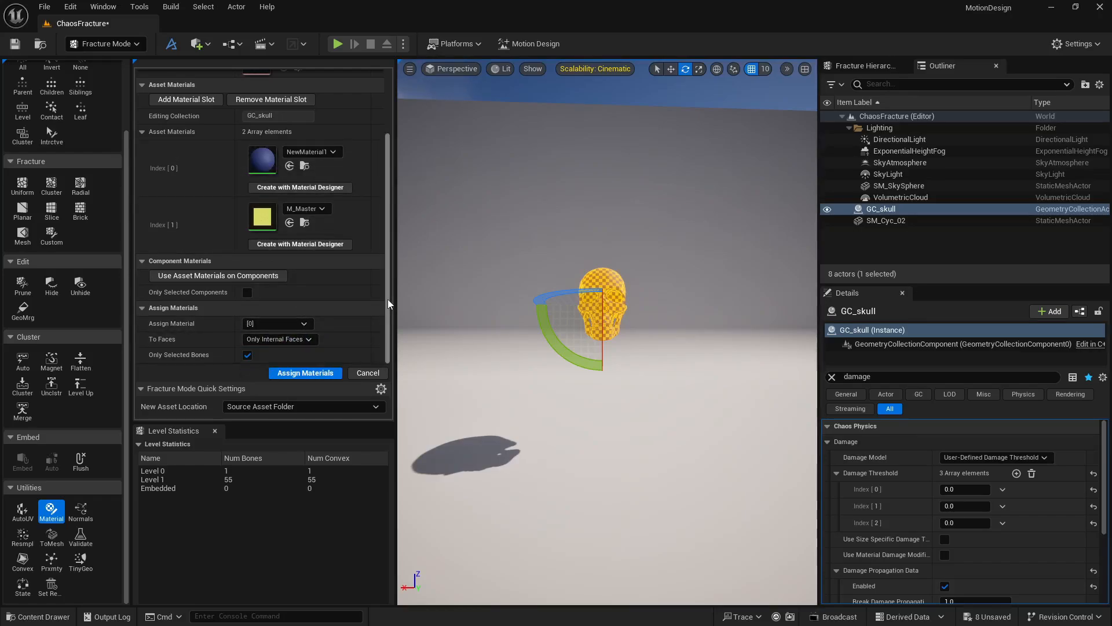
# - Test play the level to examine the materials on the shattered skull pieces, and stop the run
pyautogui.click(338, 43)
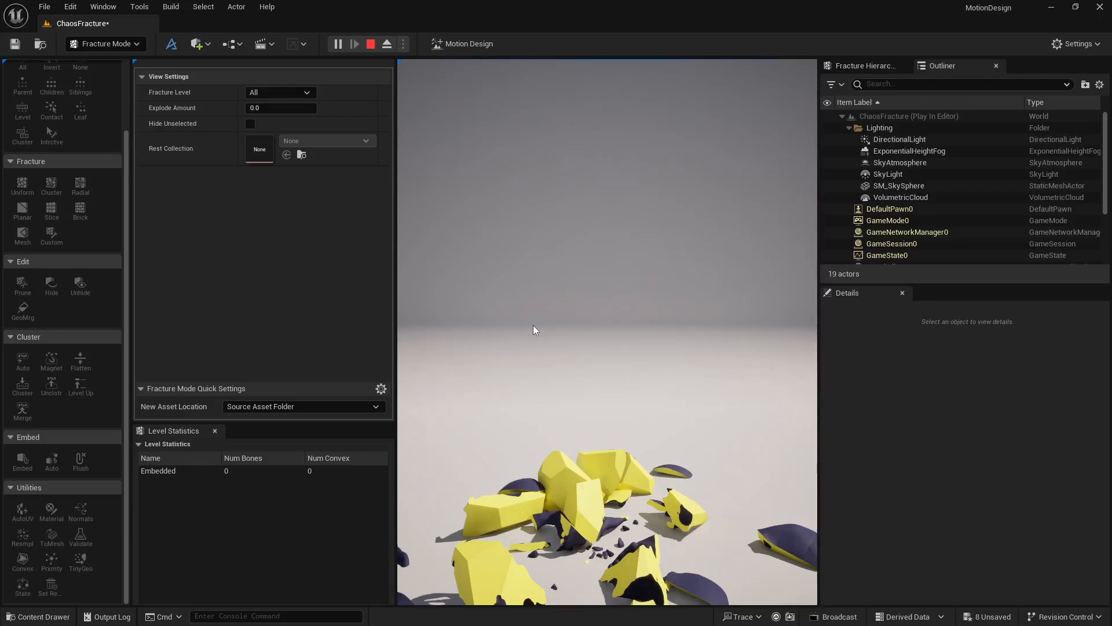
pyautogui.press('Escape')
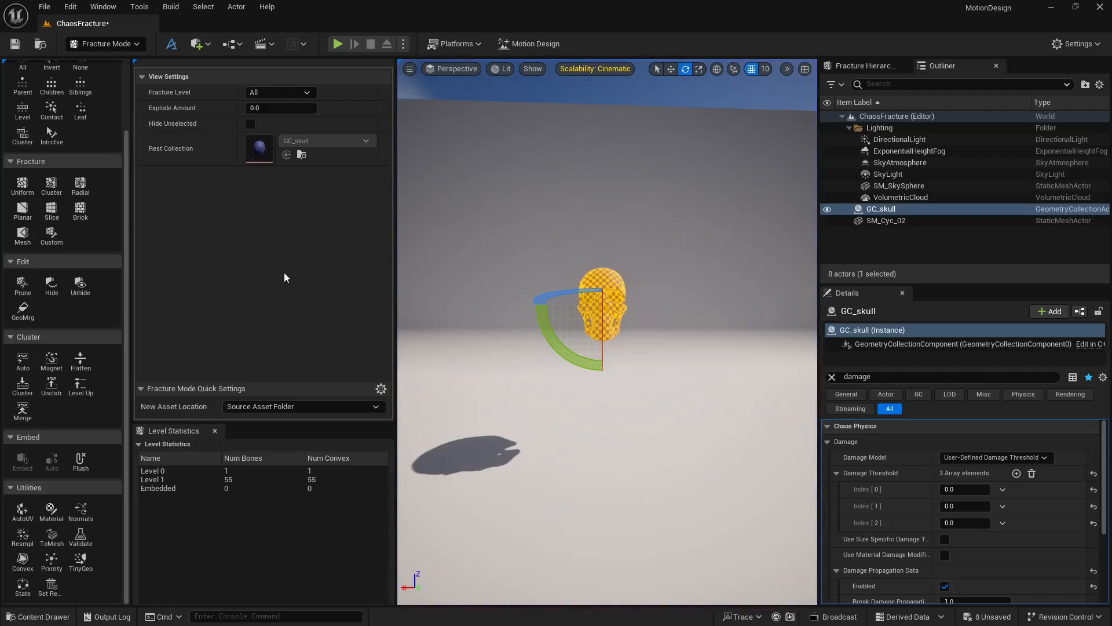
pyautogui.click(610, 271)
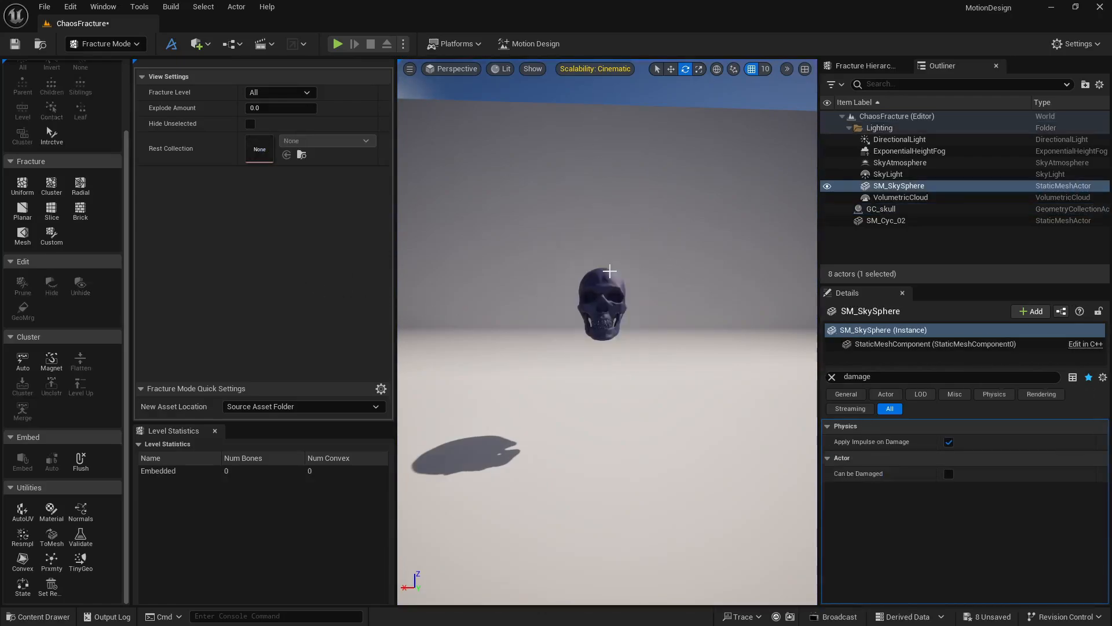
# - Interactively select a forehead piece of GC_skull together with several more pieces of the face and jaw
pyautogui.press('w')
pyautogui.moveTo(610, 282)
pyautogui.mouseDown(button='right')
pyautogui.moveTo(617, 244)
pyautogui.moveTo(603, 293)
pyautogui.mouseUp(button='right')
pyautogui.press('s')
pyautogui.press('e')
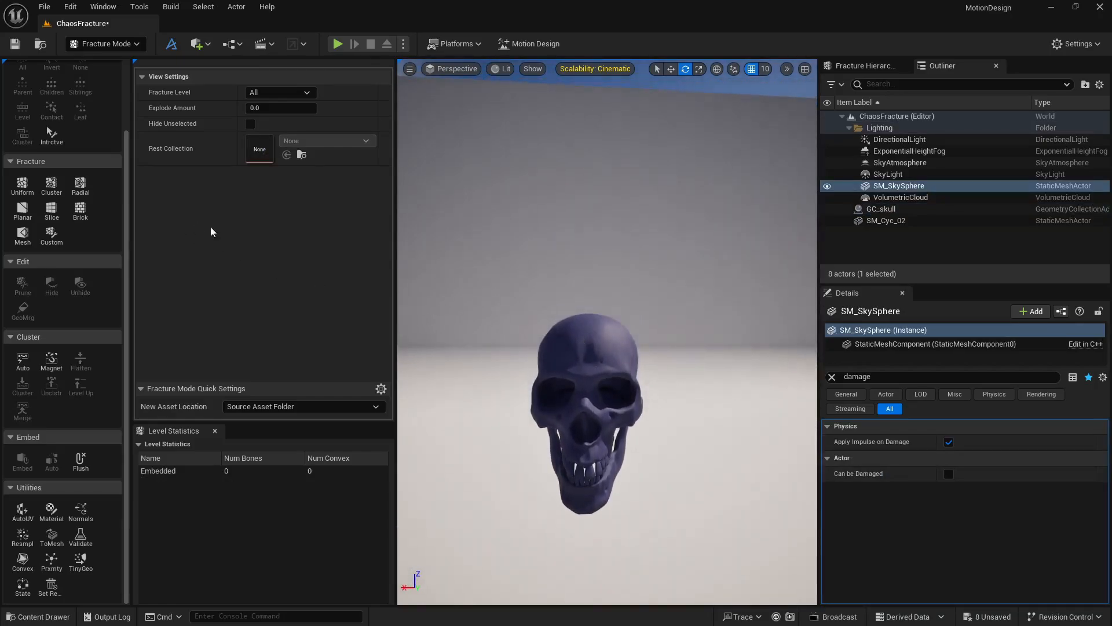
pyautogui.click(51, 134)
pyautogui.click(585, 331)
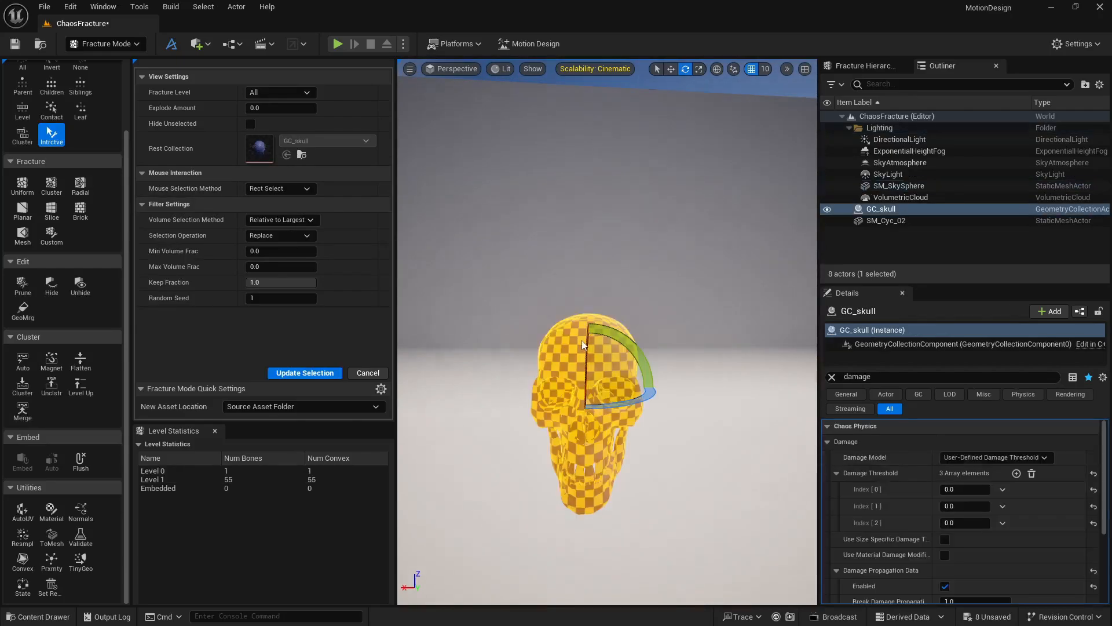
pyautogui.click(559, 360)
pyautogui.keyDown('alt'); pyautogui.moveTo(652, 376); pyautogui.dragTo(582, 371); pyautogui.keyUp('alt')
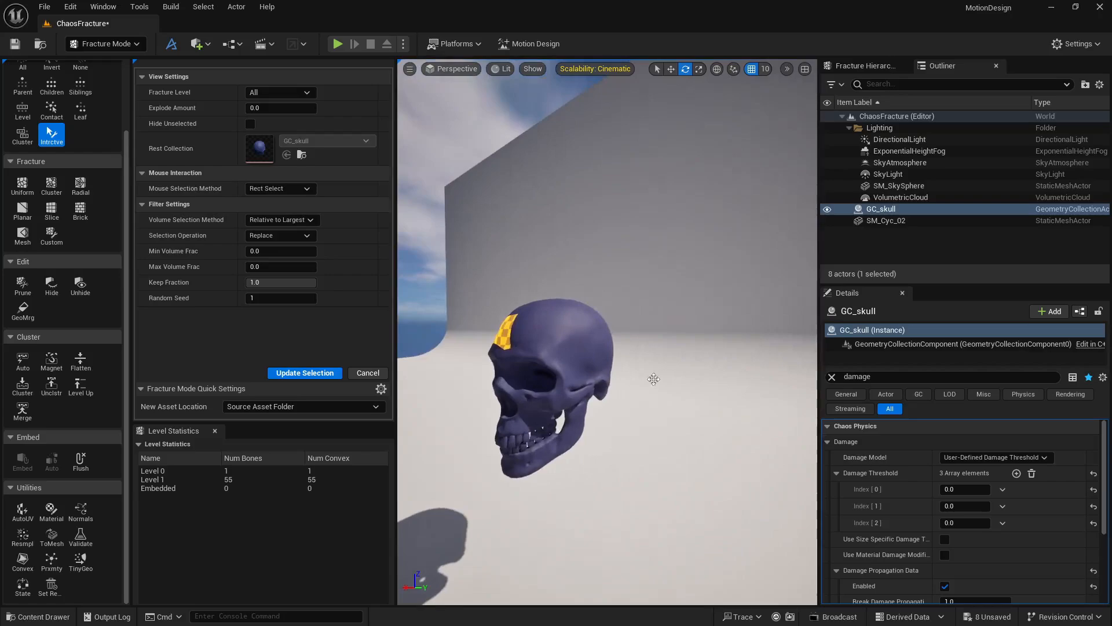
pyautogui.keyDown('ctrl'); pyautogui.click(568, 431); pyautogui.keyUp('ctrl')
pyautogui.keyDown('alt'); pyautogui.moveTo(554, 446); pyautogui.dragTo(689, 446); pyautogui.keyUp('alt')
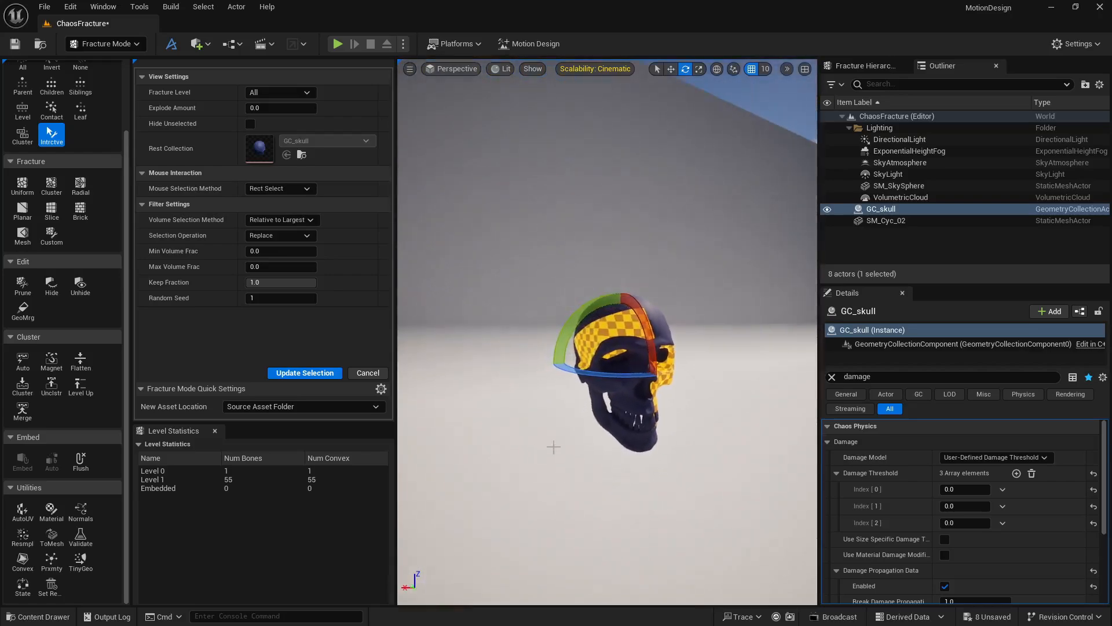
pyautogui.keyDown('ctrl'); pyautogui.click(606, 428); pyautogui.keyUp('ctrl')
pyautogui.keyDown('alt'); pyautogui.moveTo(607, 429); pyautogui.dragTo(667, 440); pyautogui.keyUp('alt')
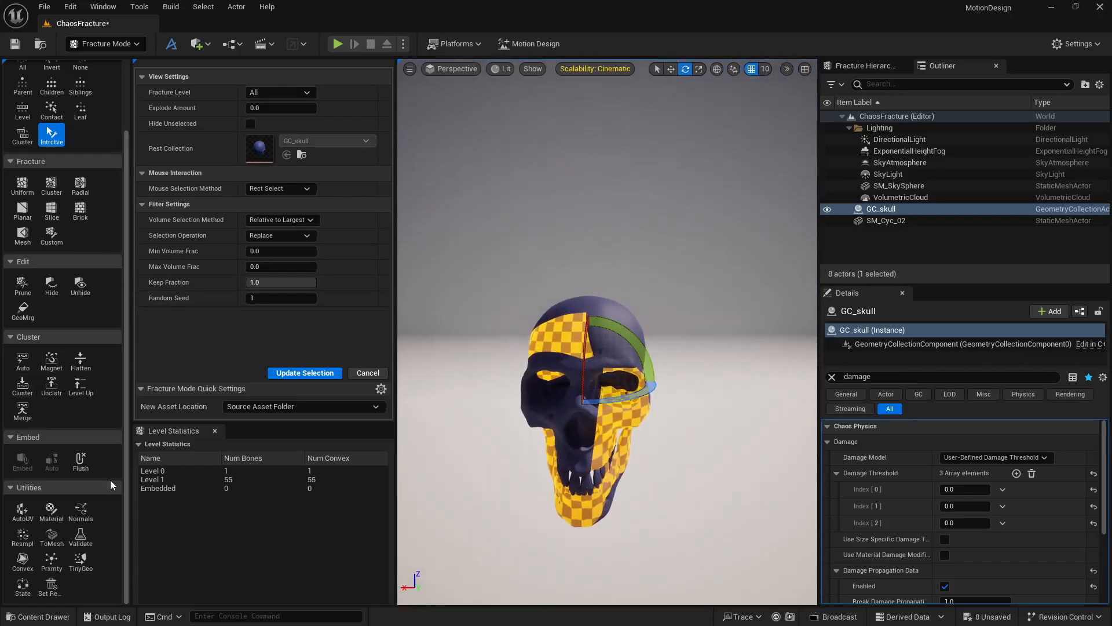
# - Add a third material slot to GC_skull with the Material utility
pyautogui.click(50, 510)
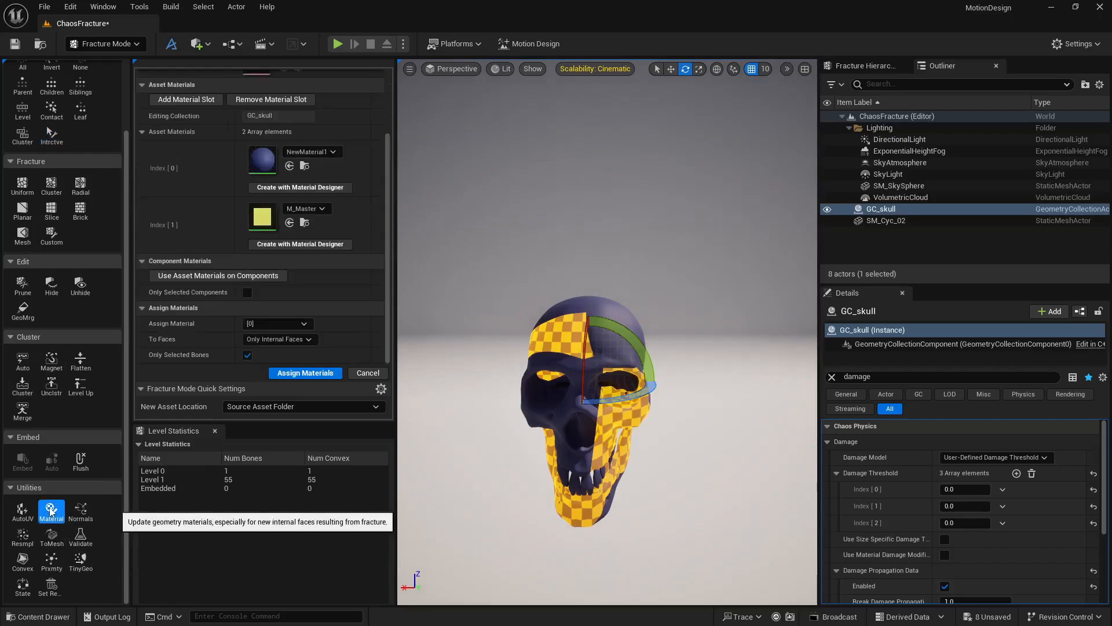
pyautogui.scroll(2, 190, 166)
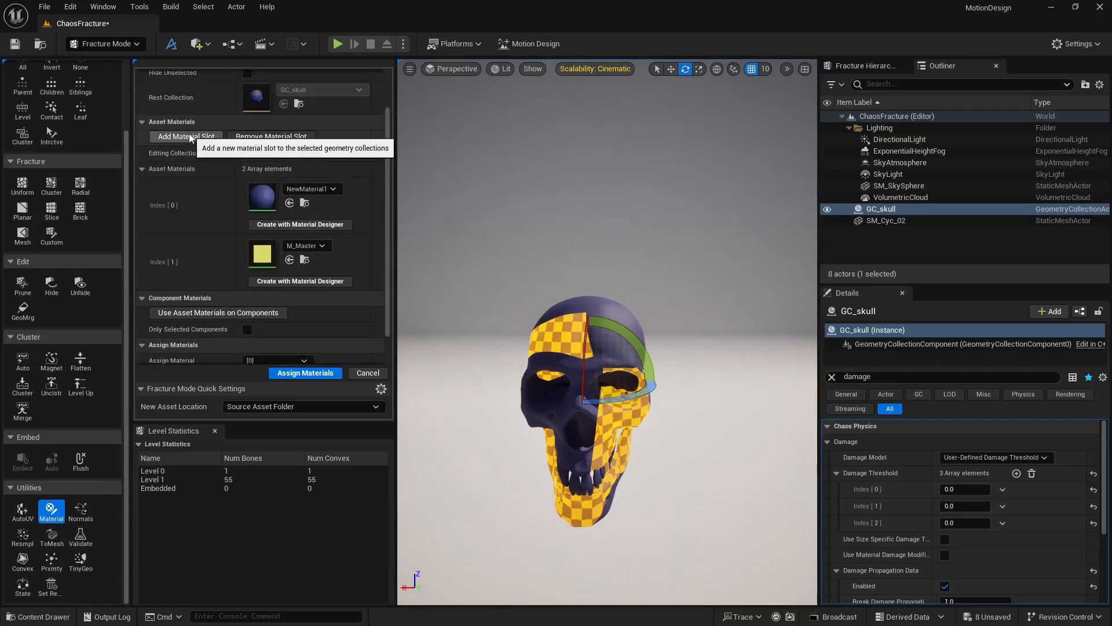
pyautogui.click(189, 133)
pyautogui.scroll(-1, 204, 283)
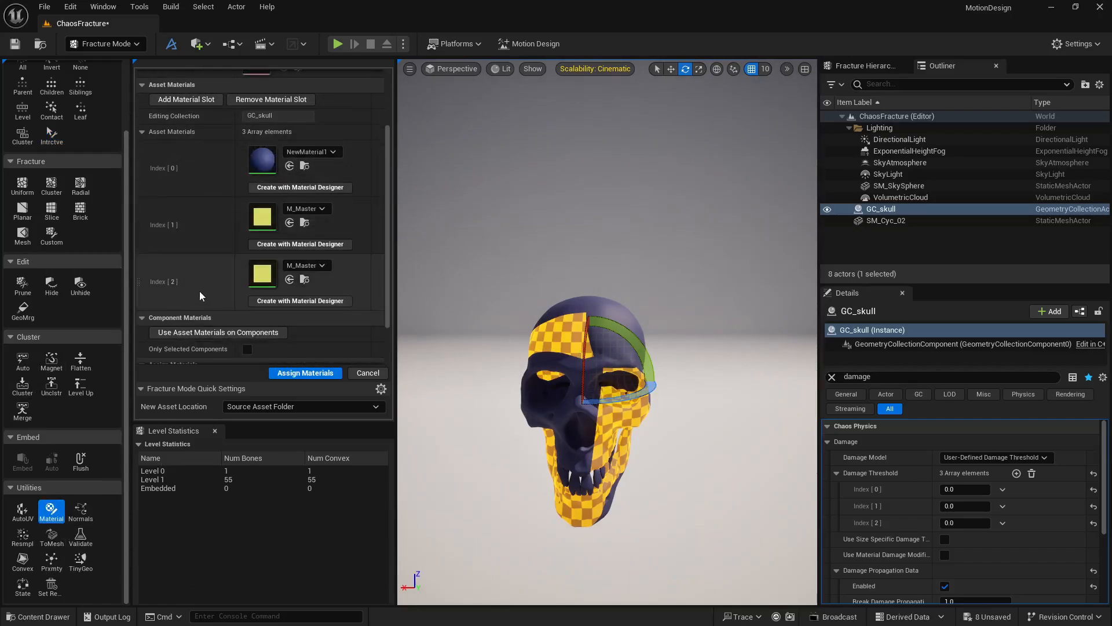
pyautogui.scroll(-2, 199, 291)
# - Assign material slot [2] to Only External Faces of the selected bones, and deselect the skull to see the result
pyautogui.click(269, 324)
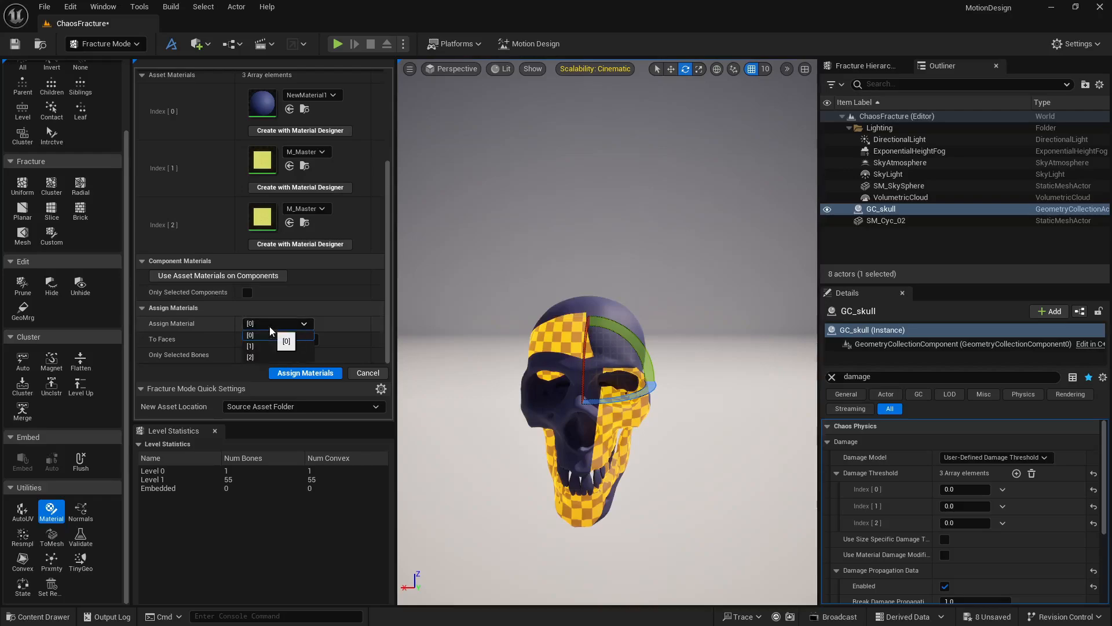
pyautogui.click(269, 356)
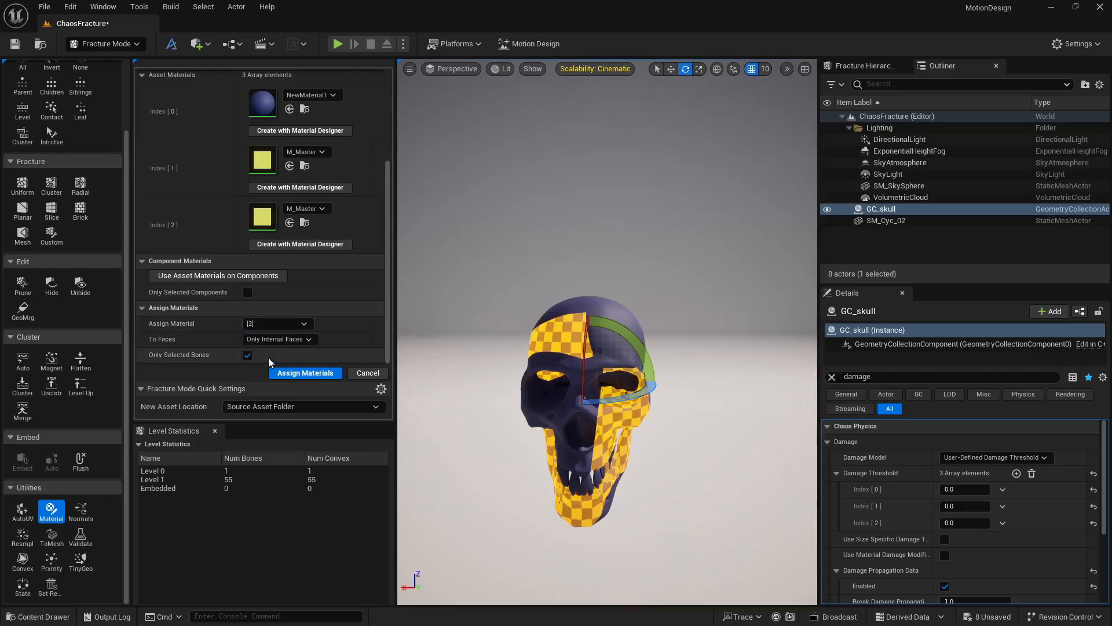
pyautogui.click(296, 341)
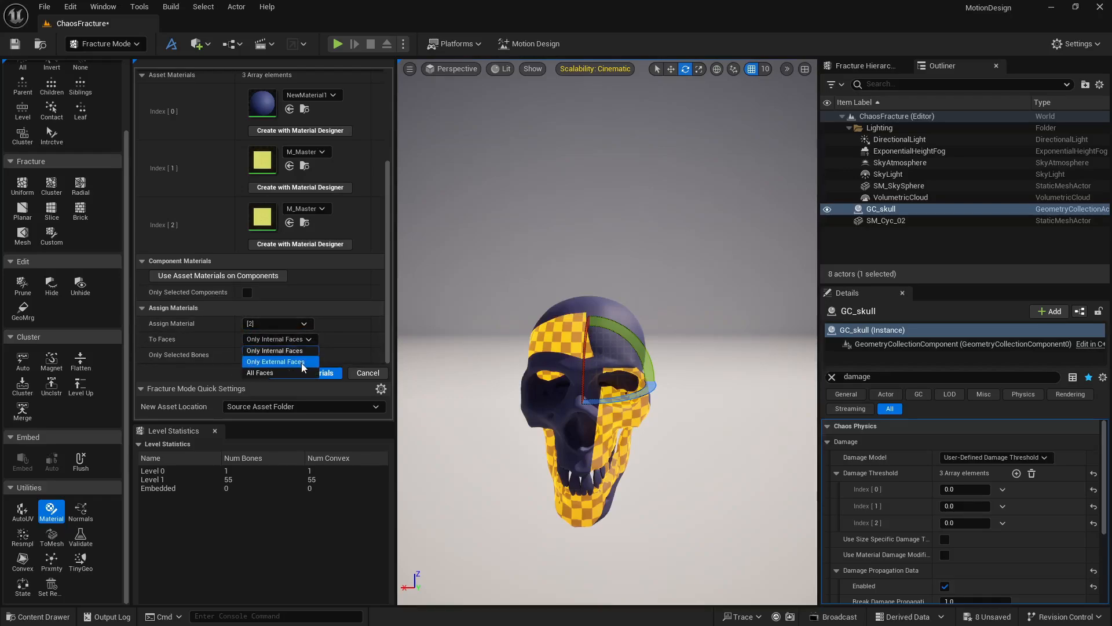
pyautogui.click(301, 361)
pyautogui.click(247, 354)
pyautogui.click(301, 374)
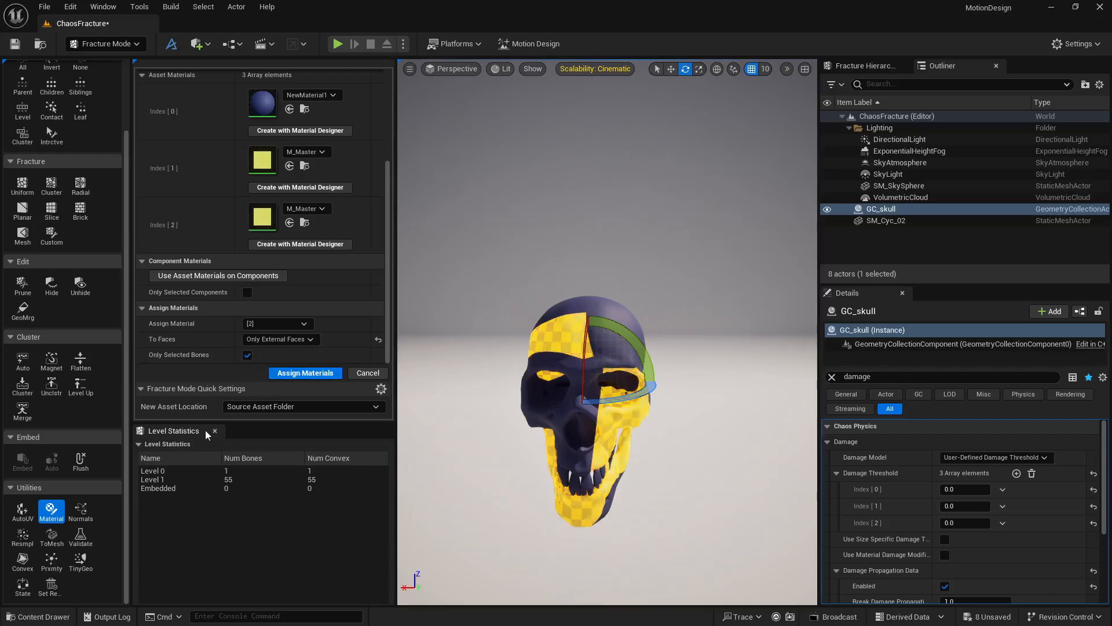
pyautogui.click(445, 383)
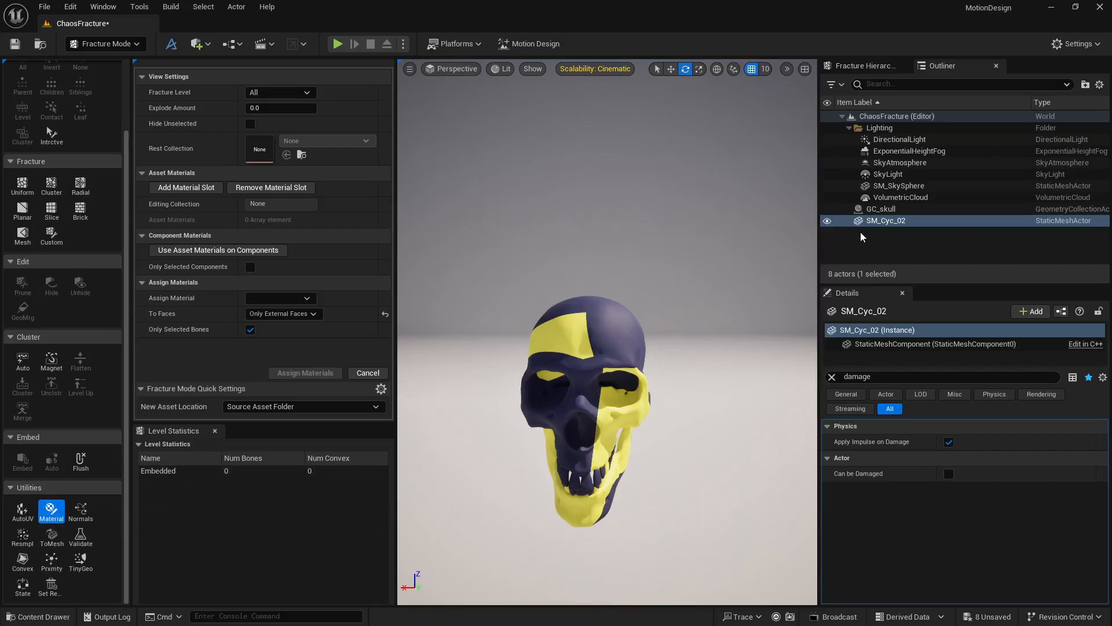
# - Apply M_Master_Inst1 to material slot [2] of GC_skull, and deselect the skull to see the result
pyautogui.click(880, 209)
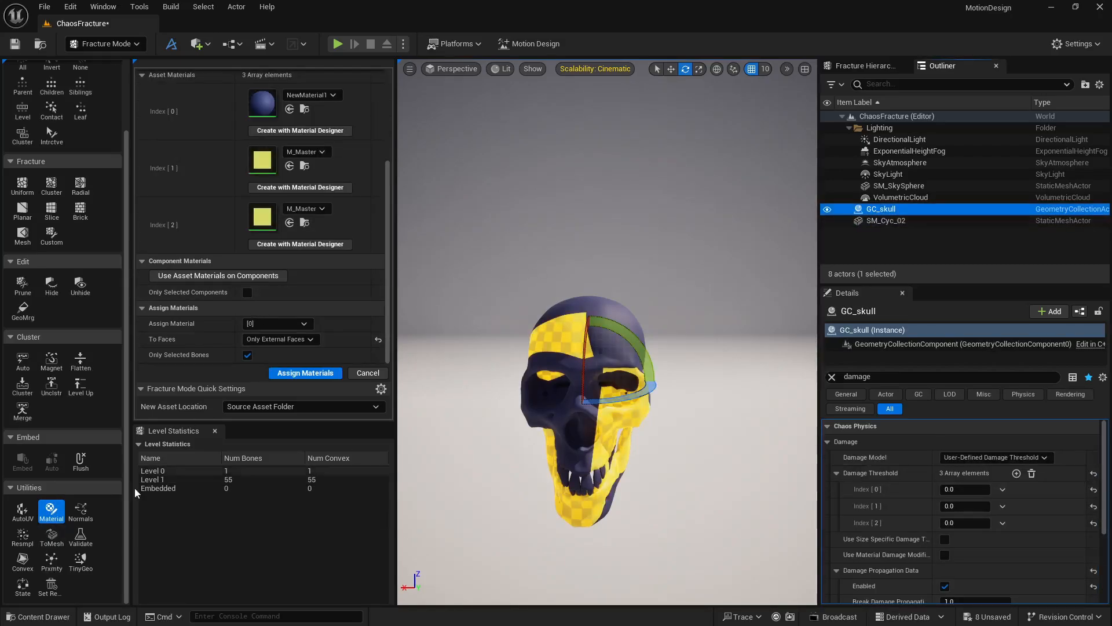
pyautogui.click(37, 615)
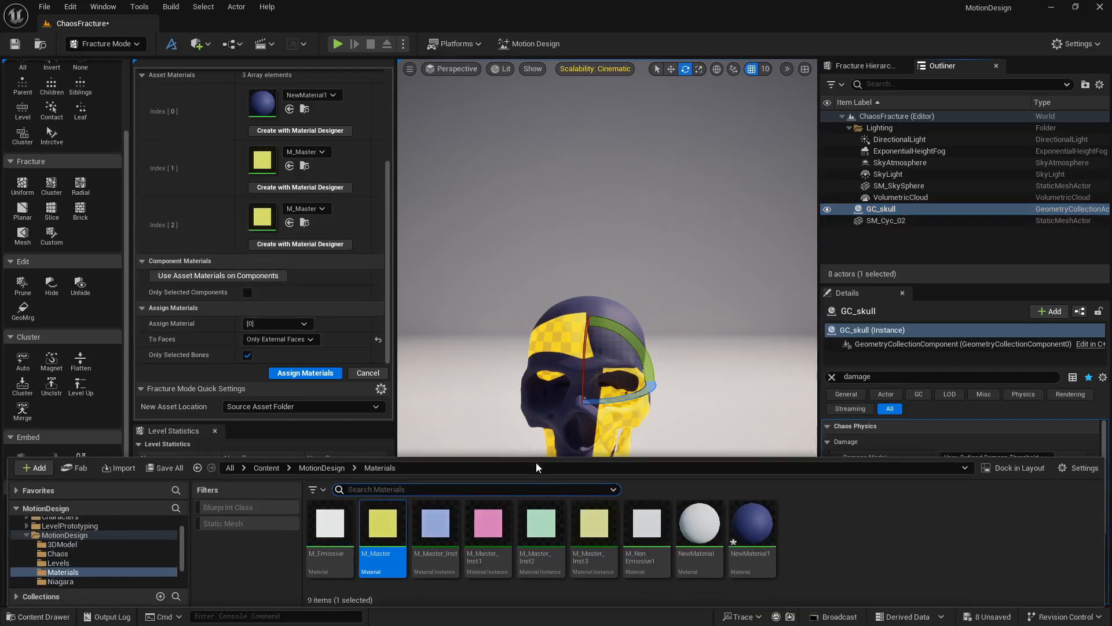
pyautogui.moveTo(489, 523); pyautogui.dragTo(264, 224)
pyautogui.click(491, 326)
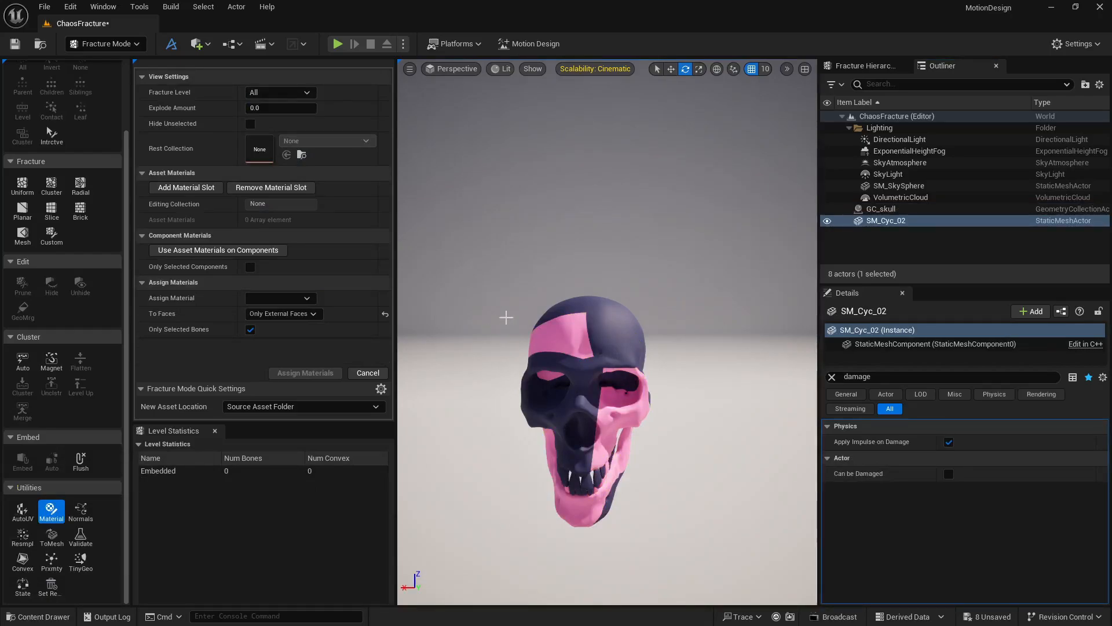
# - Test play the level, move closer to the shattered skull pieces to examine their materials, and stop the run
pyautogui.click(337, 43)
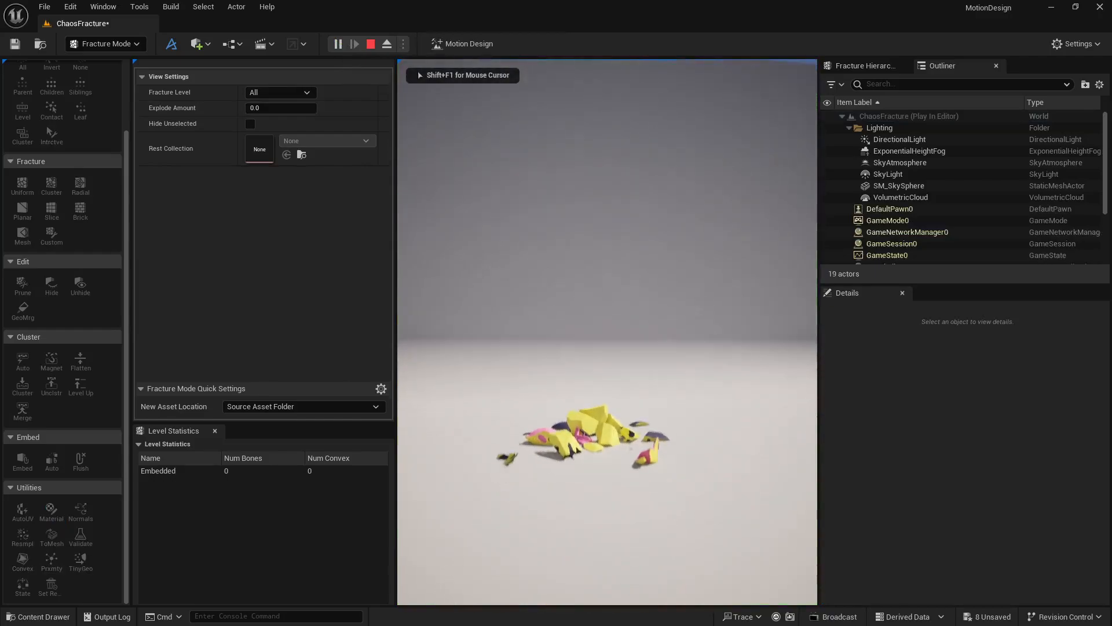
pyautogui.press('w')
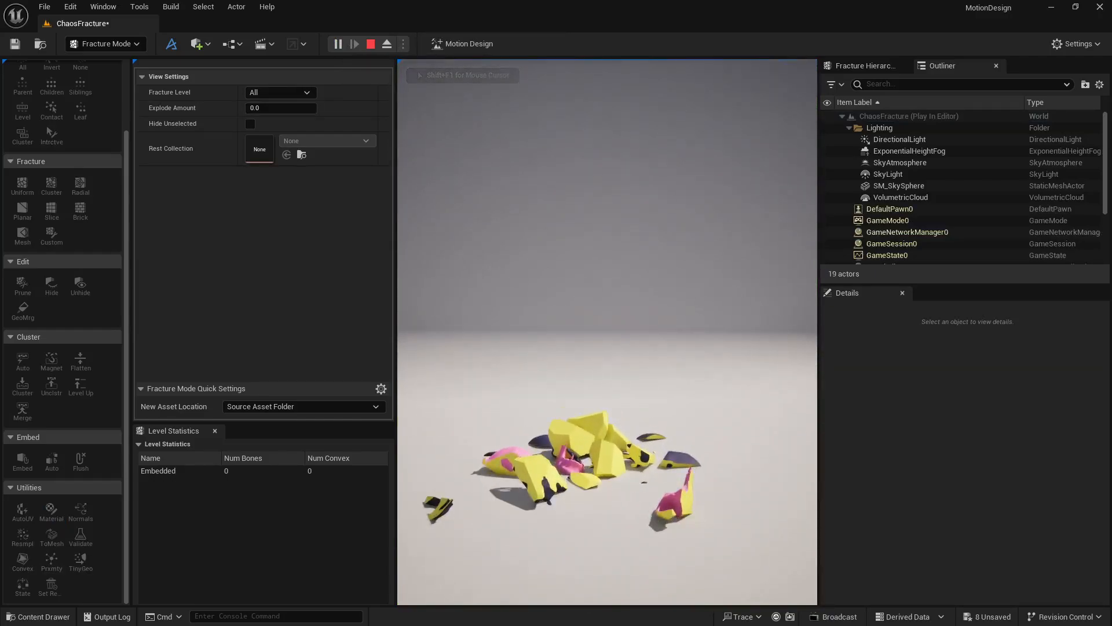
pyautogui.press('Escape')
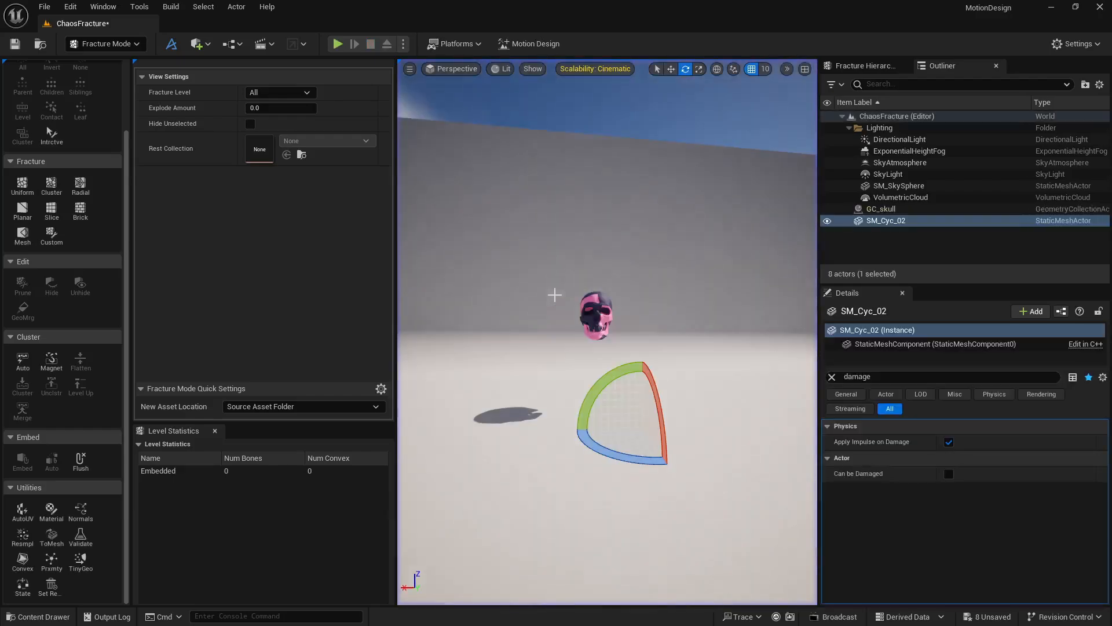
# - Reframe the skull and play the level again to inspect the outer and inner materials on the pieces, ending the run
pyautogui.moveTo(607, 331)
pyautogui.mouseDown(button='right')
pyautogui.moveTo(607, 261)
pyautogui.moveTo(622, 336)
pyautogui.mouseUp(button='right')
pyautogui.press('a')
pyautogui.moveTo(570, 229); pyautogui.dragTo(570, 230, button='right')
pyautogui.click(337, 44)
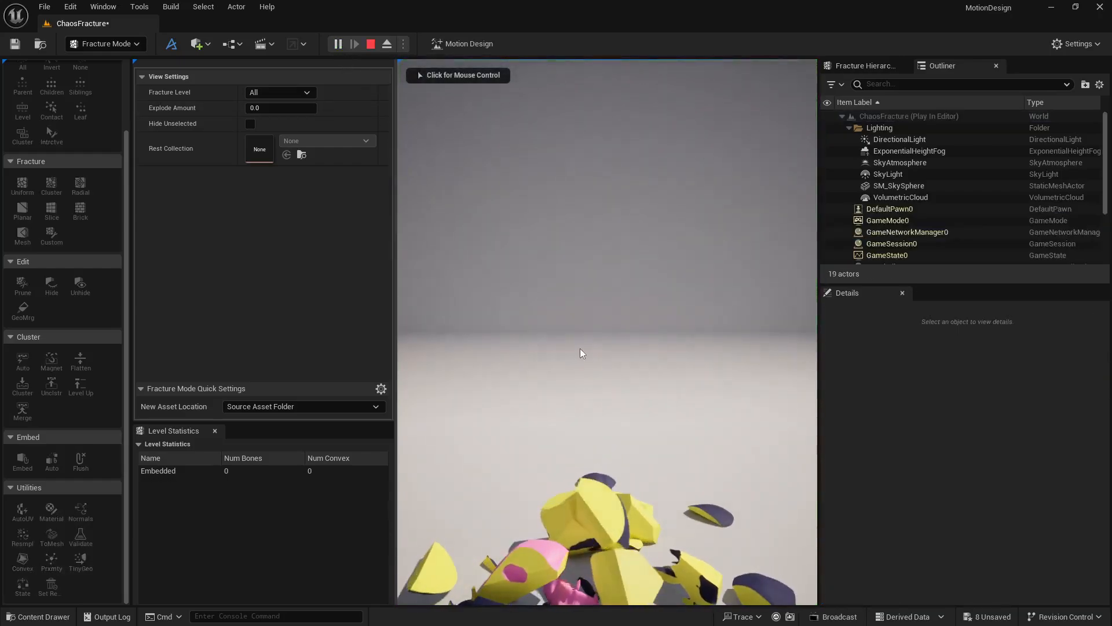
pyautogui.click(579, 349)
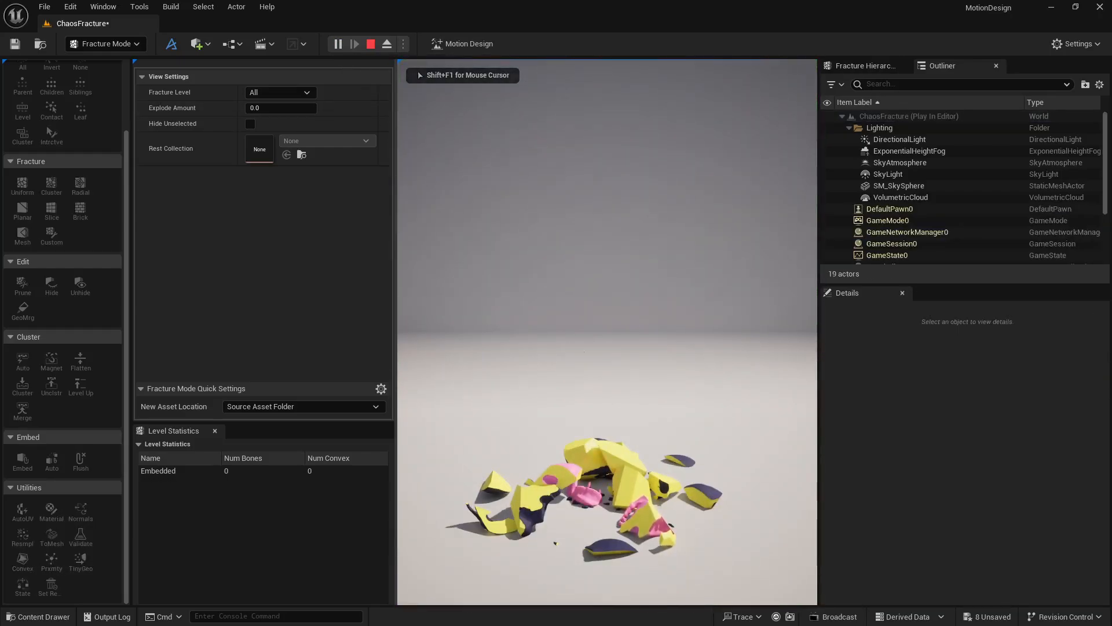
pyautogui.press('Escape')
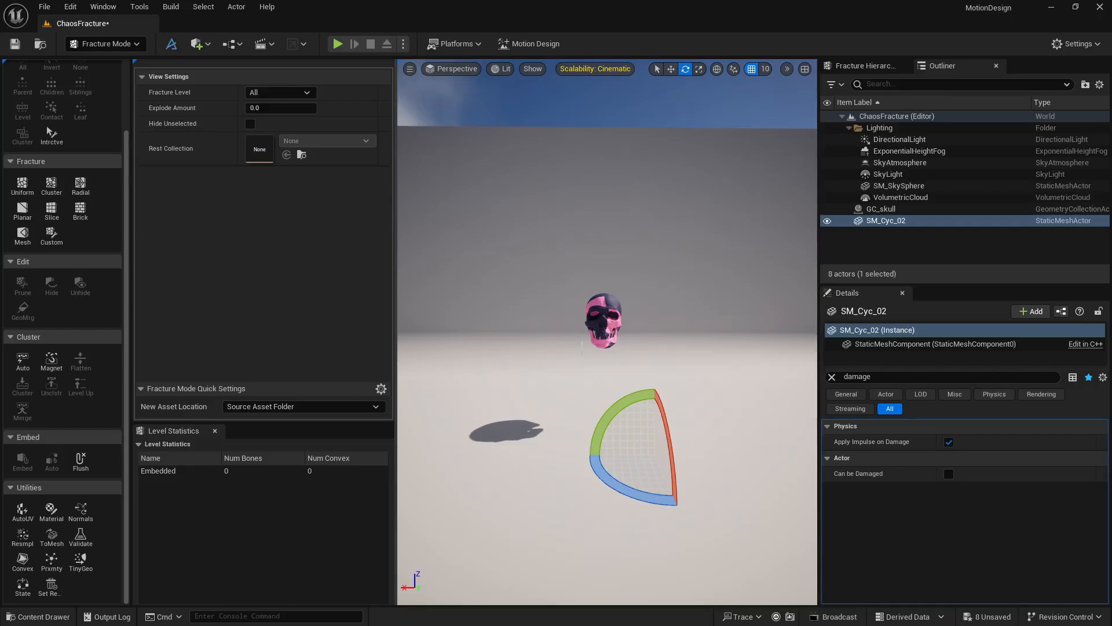
# - Delete GC_skull from the level
pyautogui.click(881, 209)
pyautogui.click(884, 221)
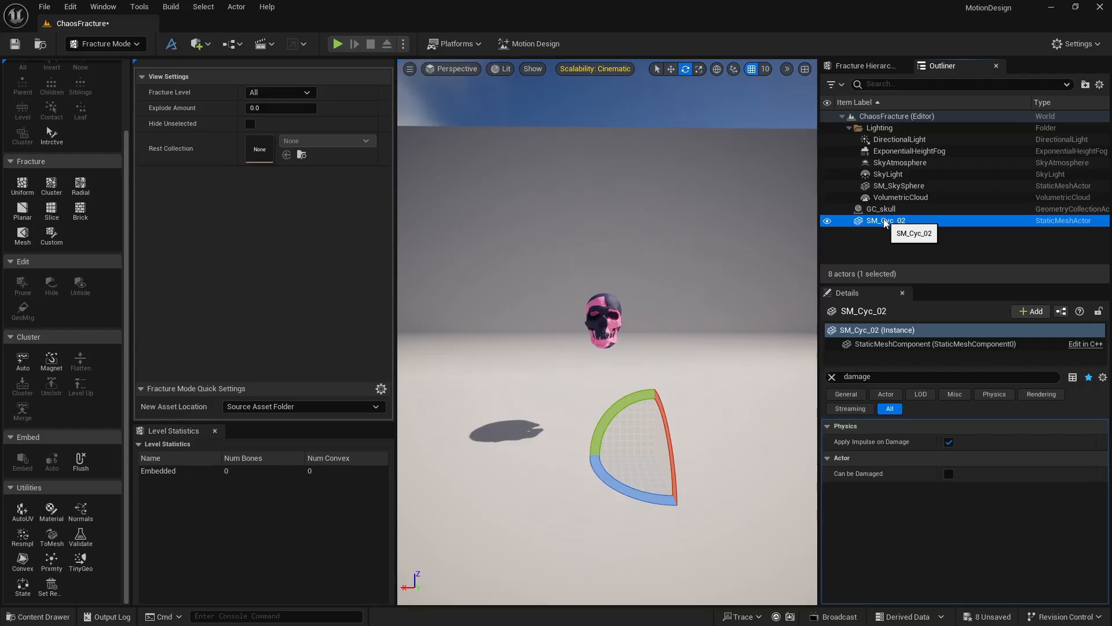
pyautogui.click(881, 209)
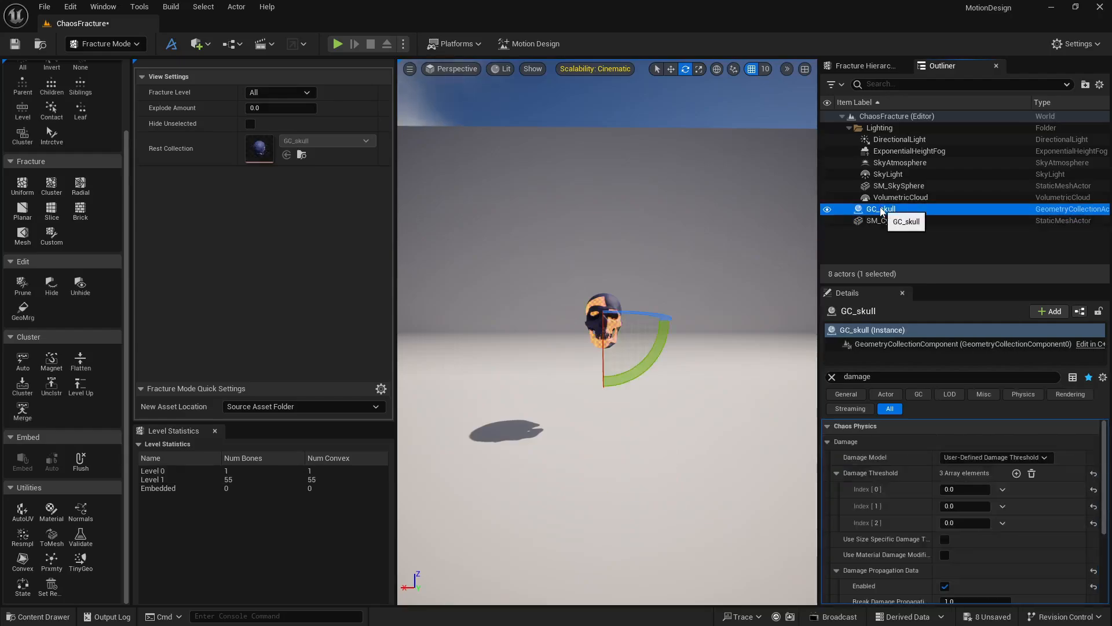
pyautogui.press('Delete')
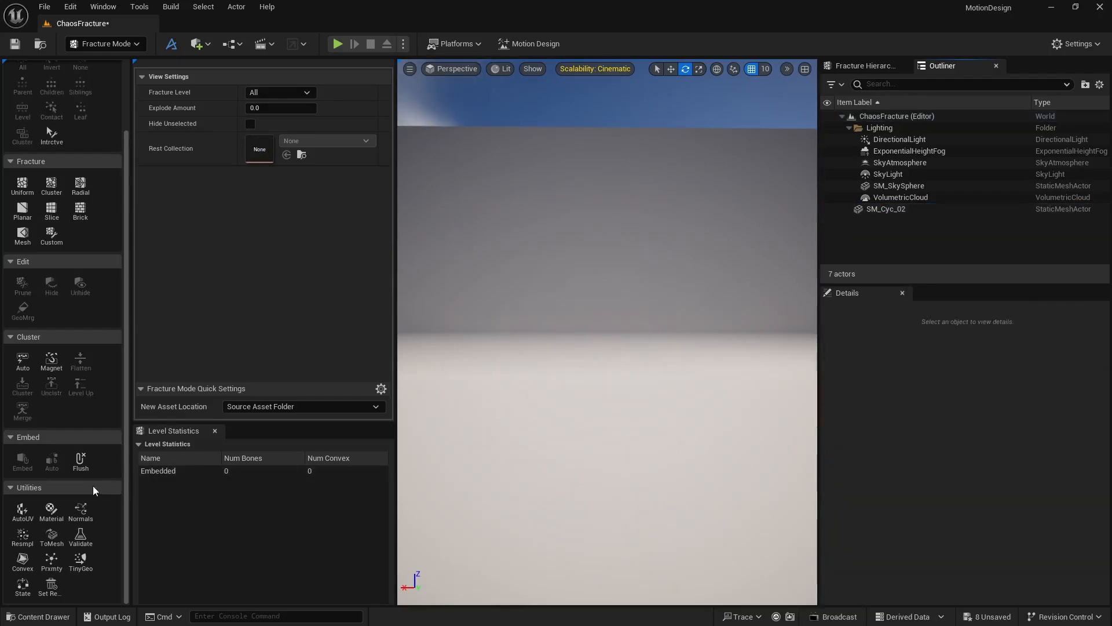
# - Place the craneo static mesh from the 3DModel folder into the level above the floor
pyautogui.click(38, 616)
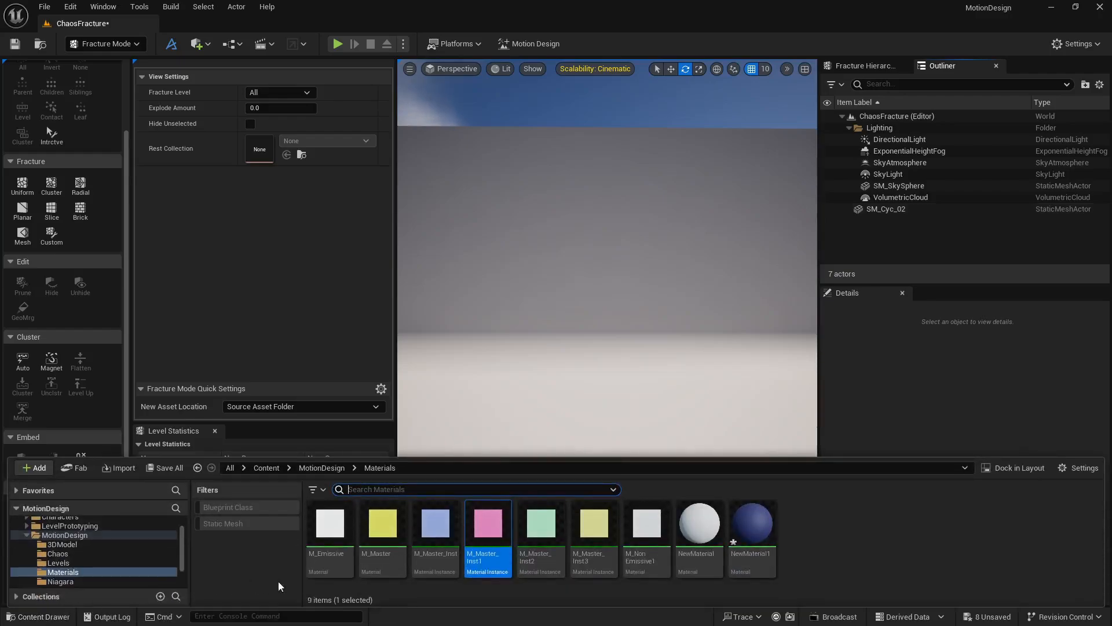
pyautogui.click(62, 544)
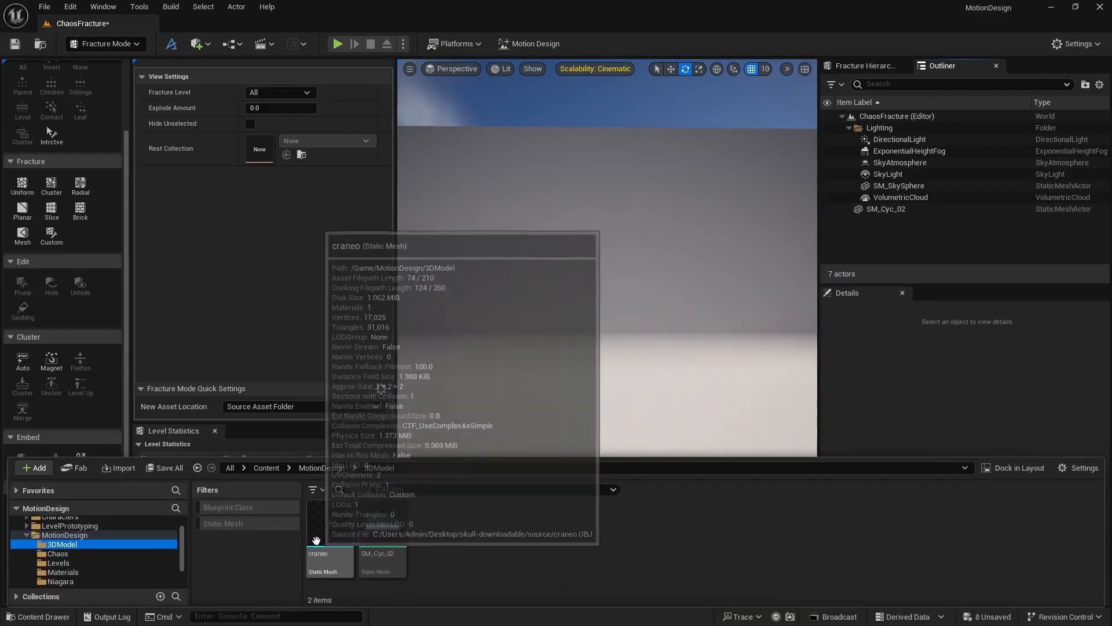
pyautogui.moveTo(316, 539); pyautogui.dragTo(573, 303)
pyautogui.press('w')
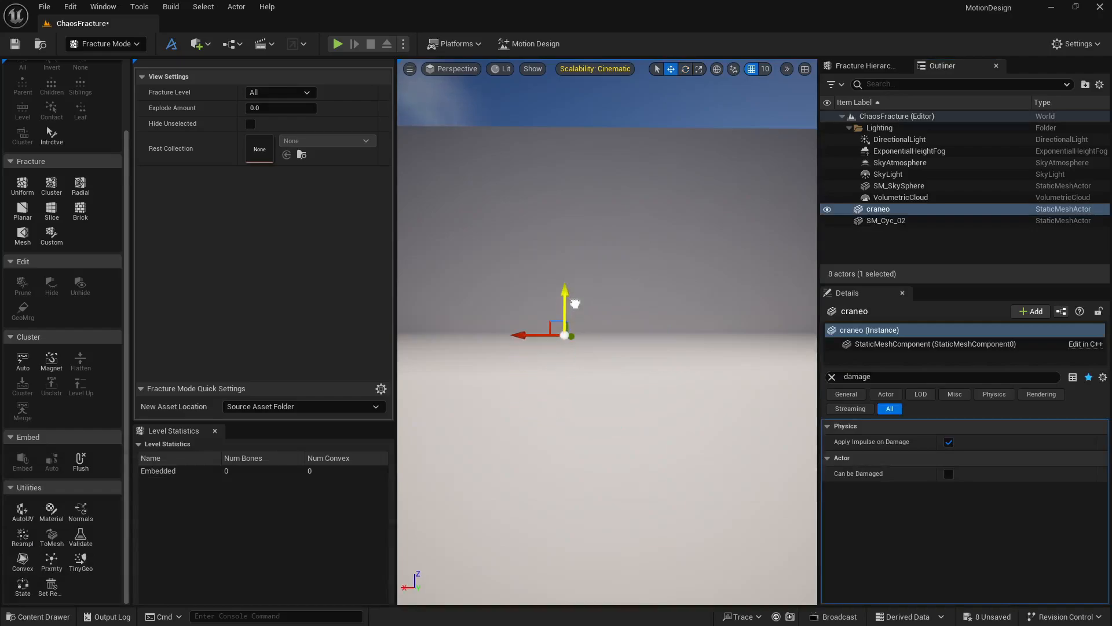
# - Clear the damage filter from the craneo details and set its uniform scale to 70
pyautogui.click(831, 376)
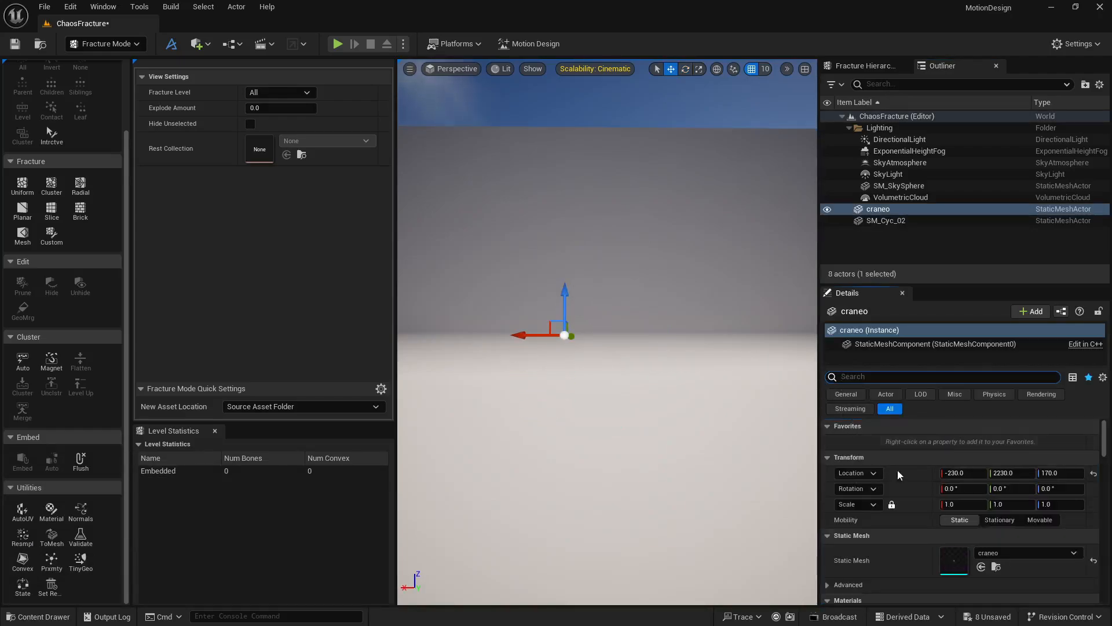
pyautogui.click(959, 503)
pyautogui.write('70')
pyautogui.press('Return')
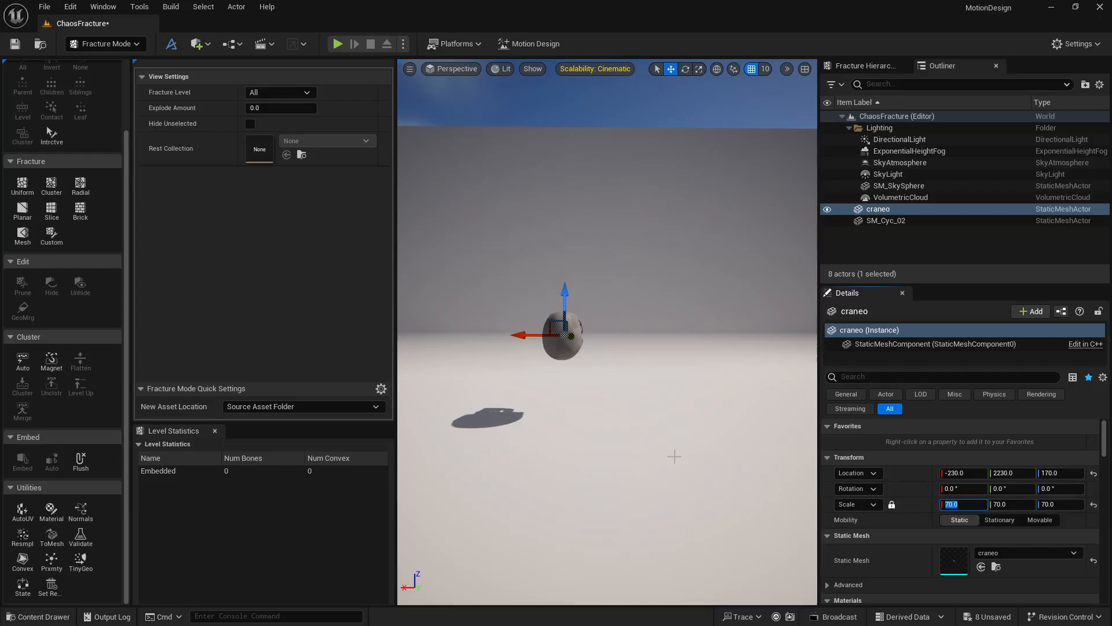
# - Rotate the craneo mesh 90° about X and 180° about Z so the skull stands upright facing the camera
pyautogui.moveTo(621, 420); pyautogui.dragTo(591, 415, button='right')
pyautogui.press('e')
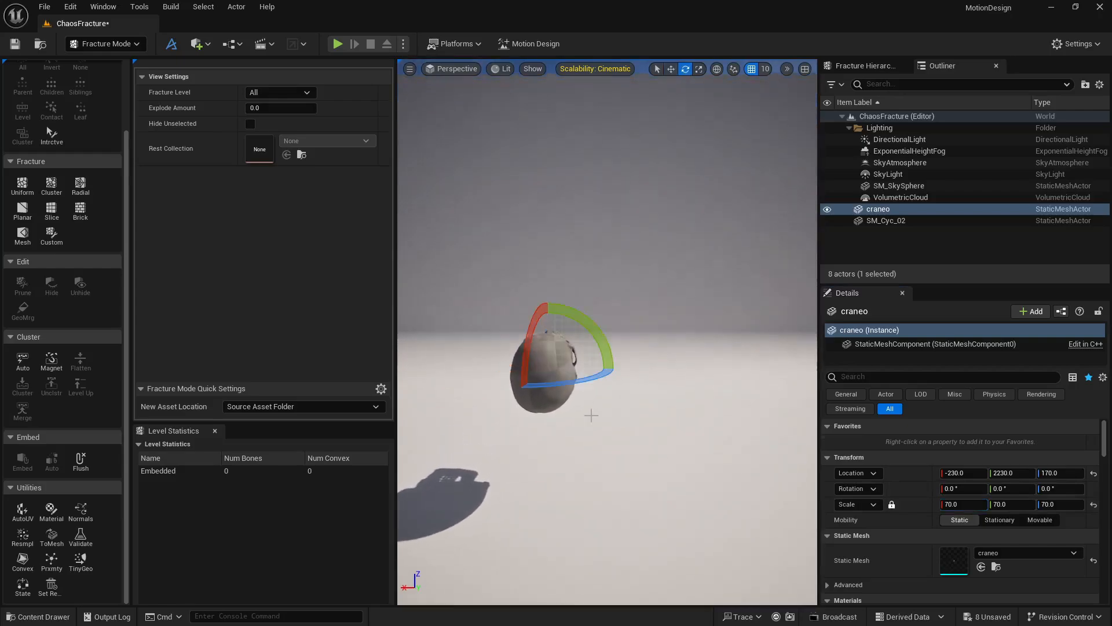
pyautogui.moveTo(530, 346); pyautogui.dragTo(529, 452)
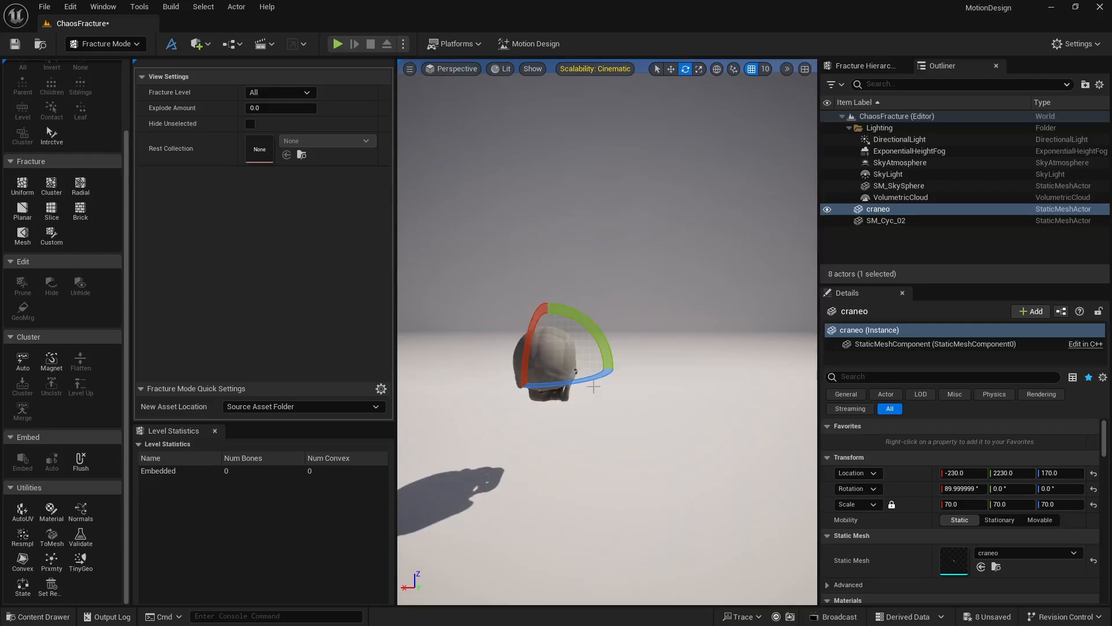
pyautogui.moveTo(594, 386); pyautogui.dragTo(650, 423)
pyautogui.scroll(4, 608, 376)
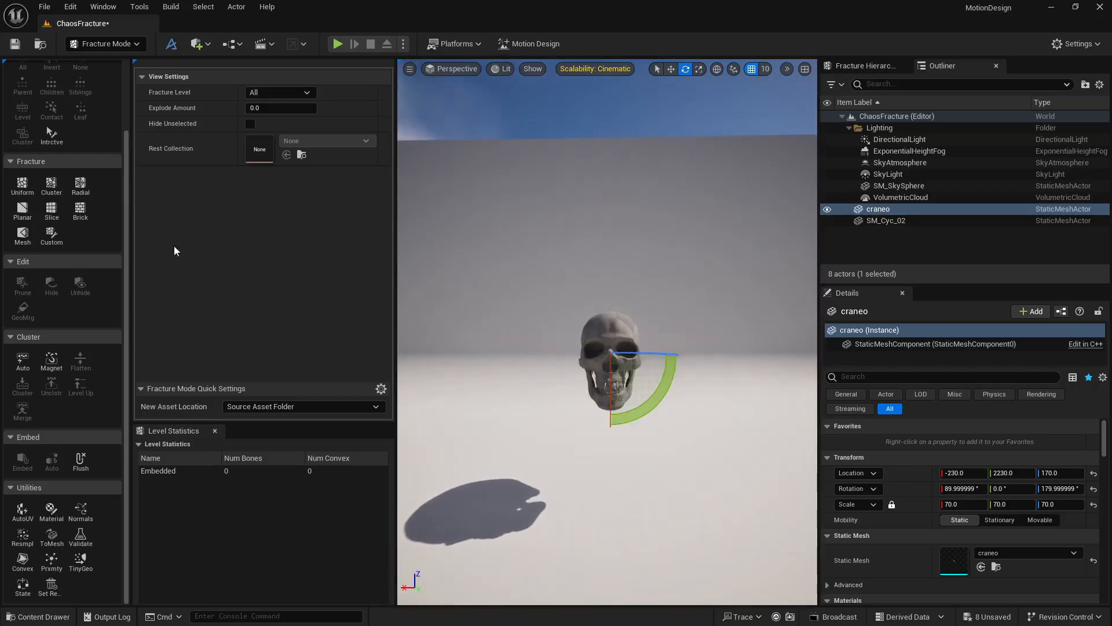
# - Create a geometry collection named GC_skullfracture from craneo in the Chaos folder, and deselect it to see the skull
pyautogui.scroll(3, 123, 249)
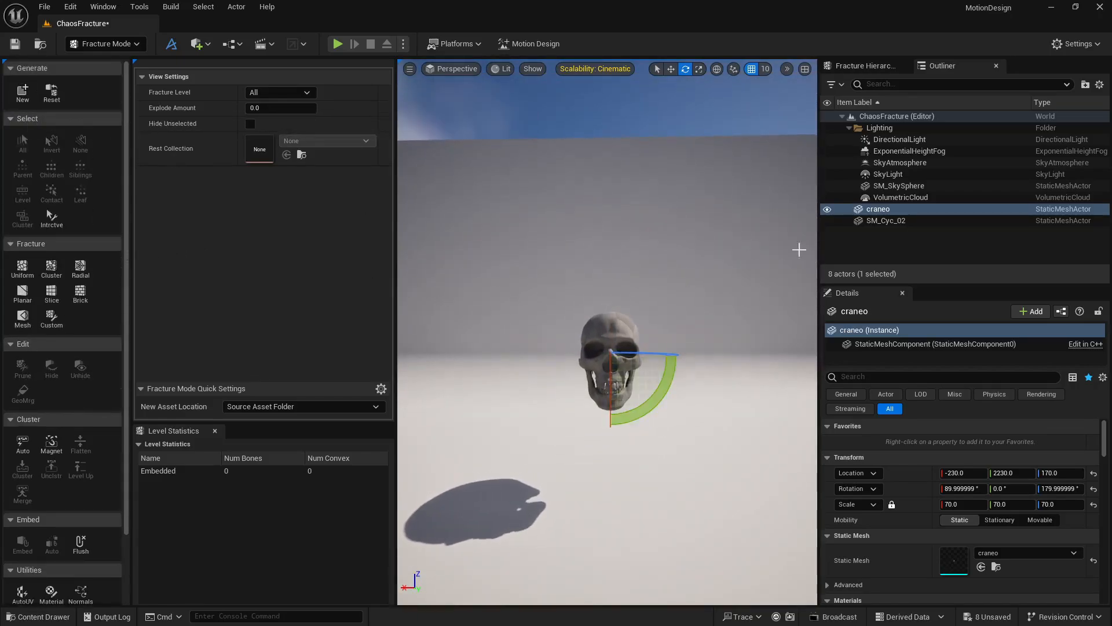
pyautogui.click(834, 220)
pyautogui.click(834, 208)
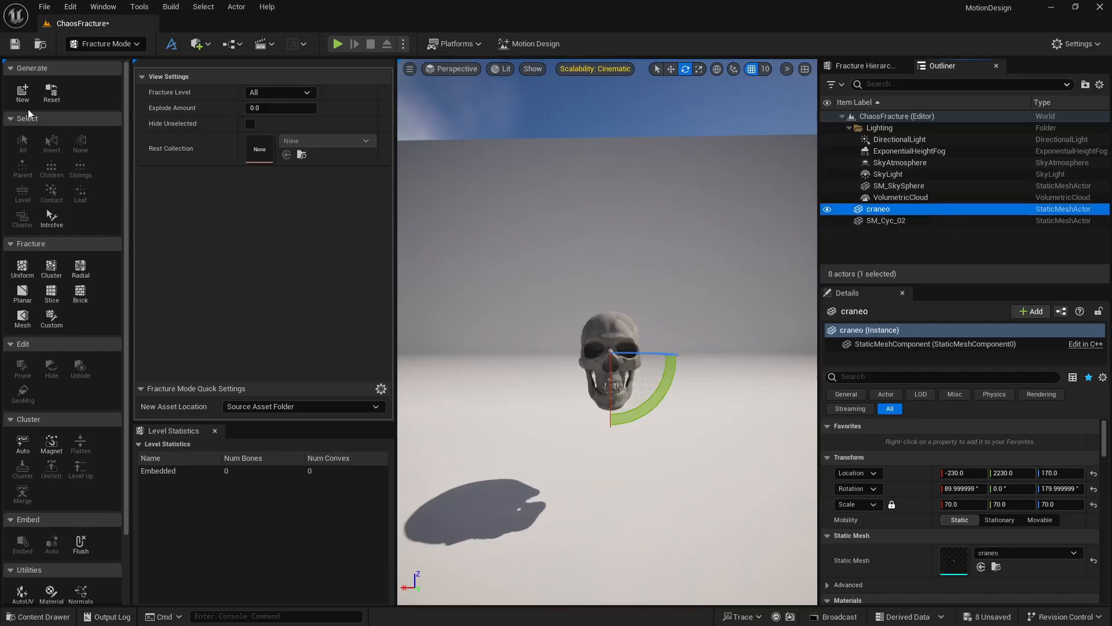
pyautogui.click(23, 93)
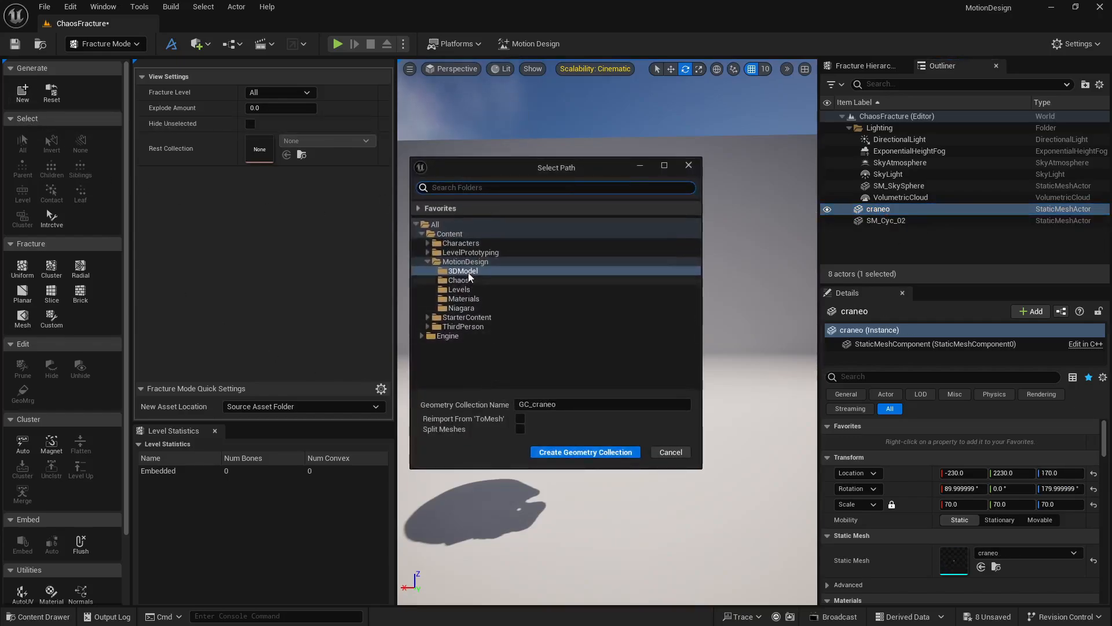
pyautogui.click(464, 279)
pyautogui.moveTo(557, 405); pyautogui.dragTo(534, 408)
pyautogui.write('sku')
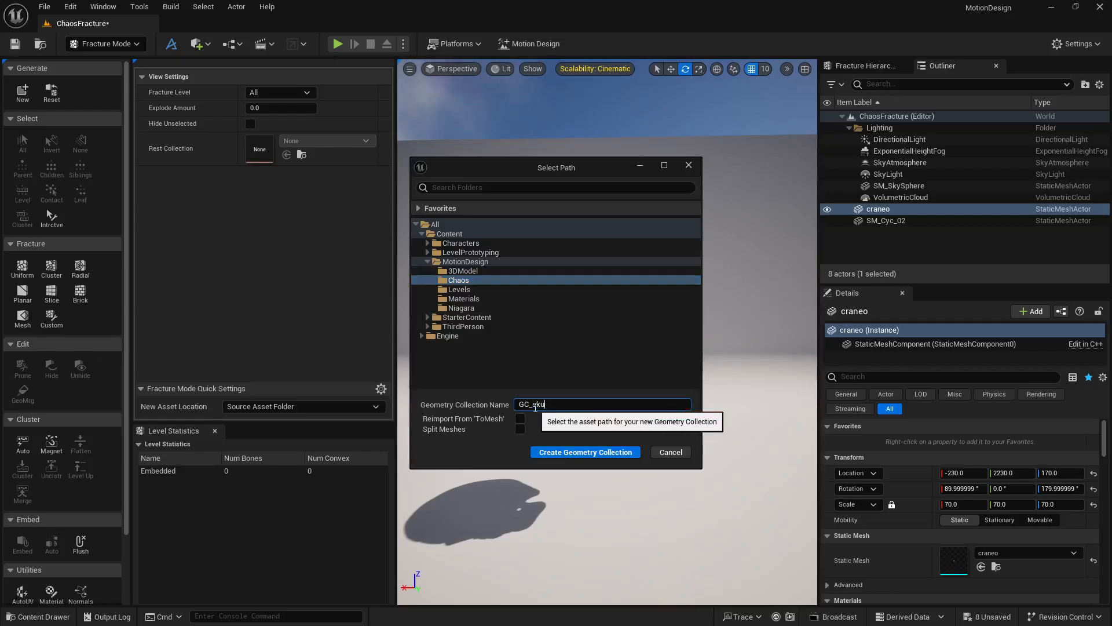
pyautogui.write('llfracture')
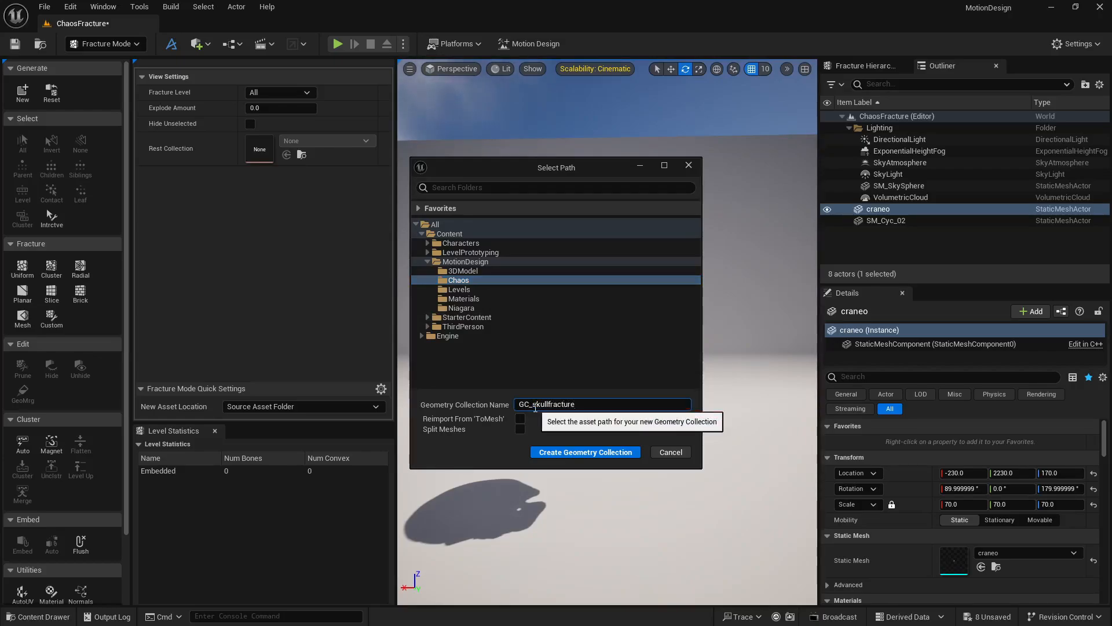
pyautogui.click(557, 451)
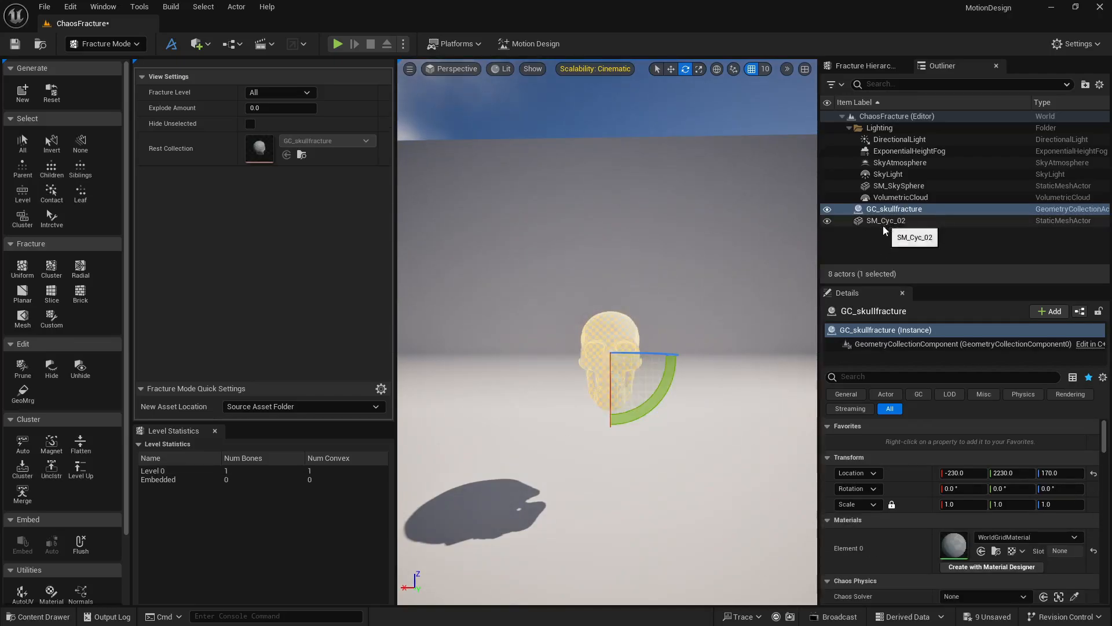
pyautogui.click(612, 127)
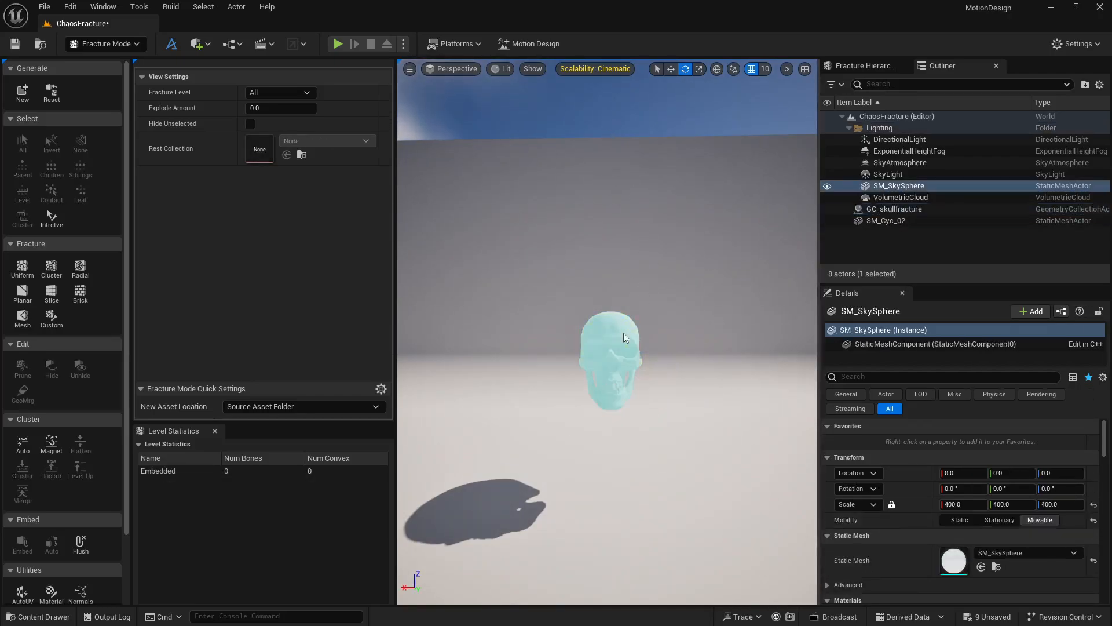
pyautogui.click(625, 337)
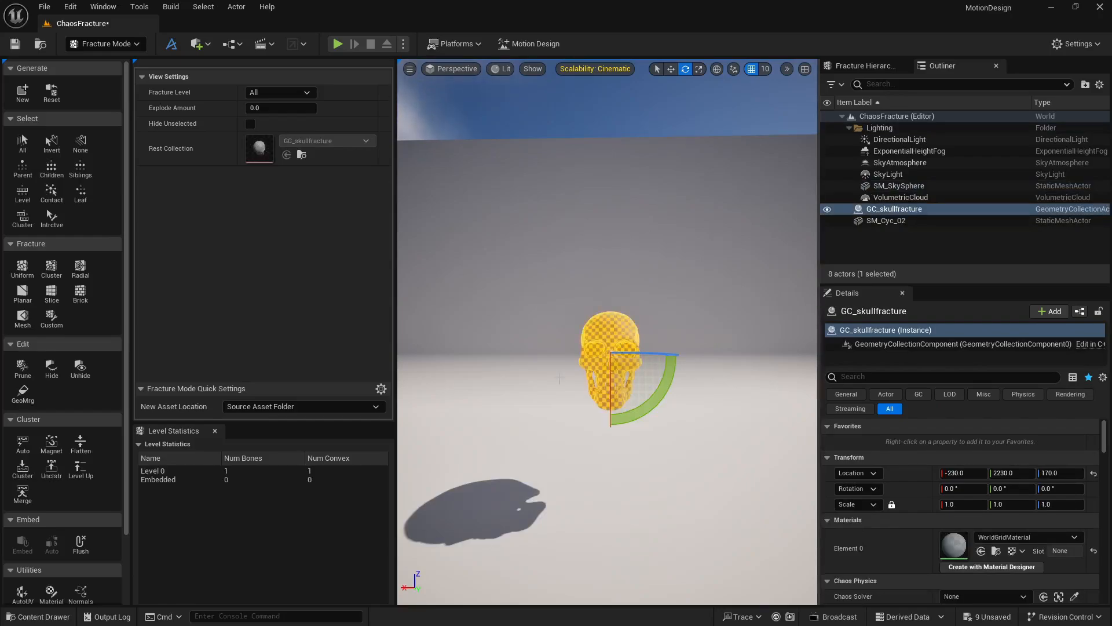
pyautogui.click(555, 380)
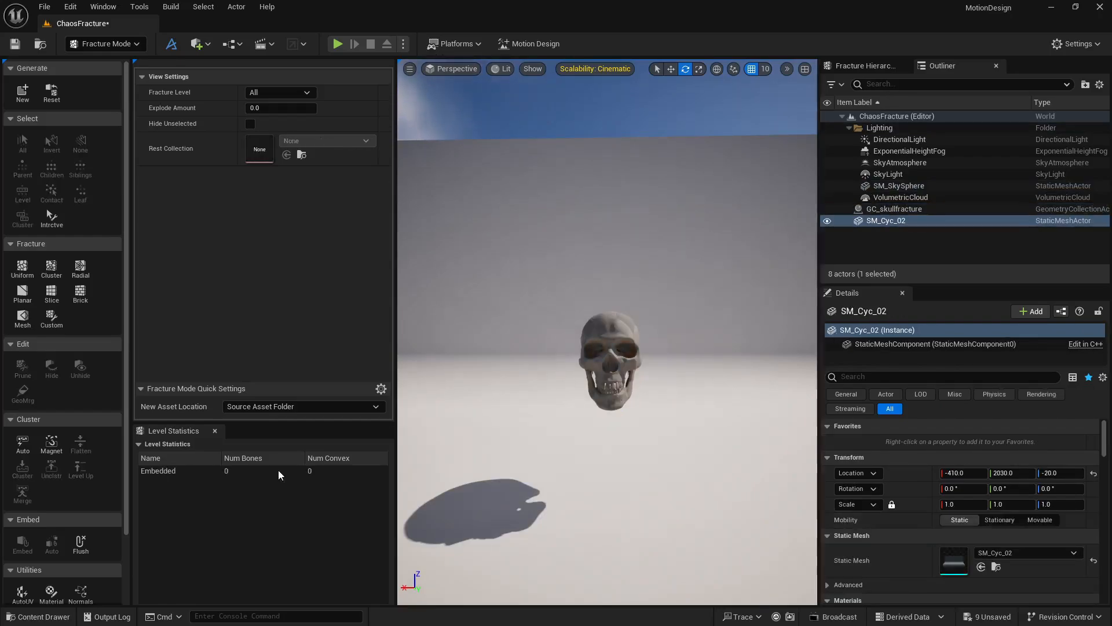
# - Start a planar cut on the GC_skullfracture collection and set its noise amplitude to 25
pyautogui.scroll(-3, 55, 545)
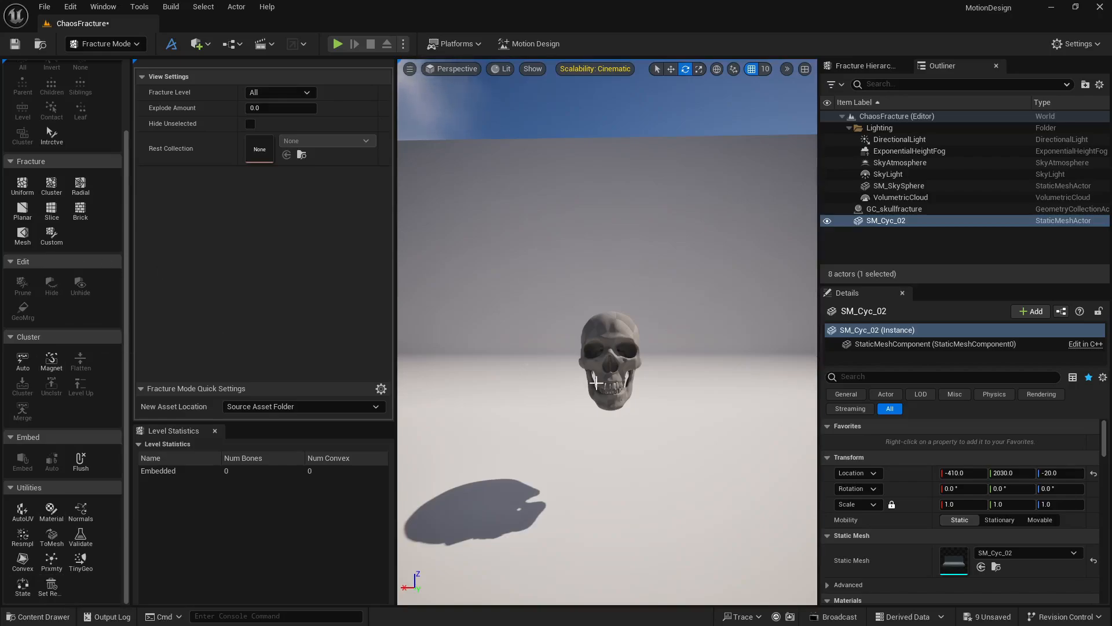
pyautogui.click(950, 209)
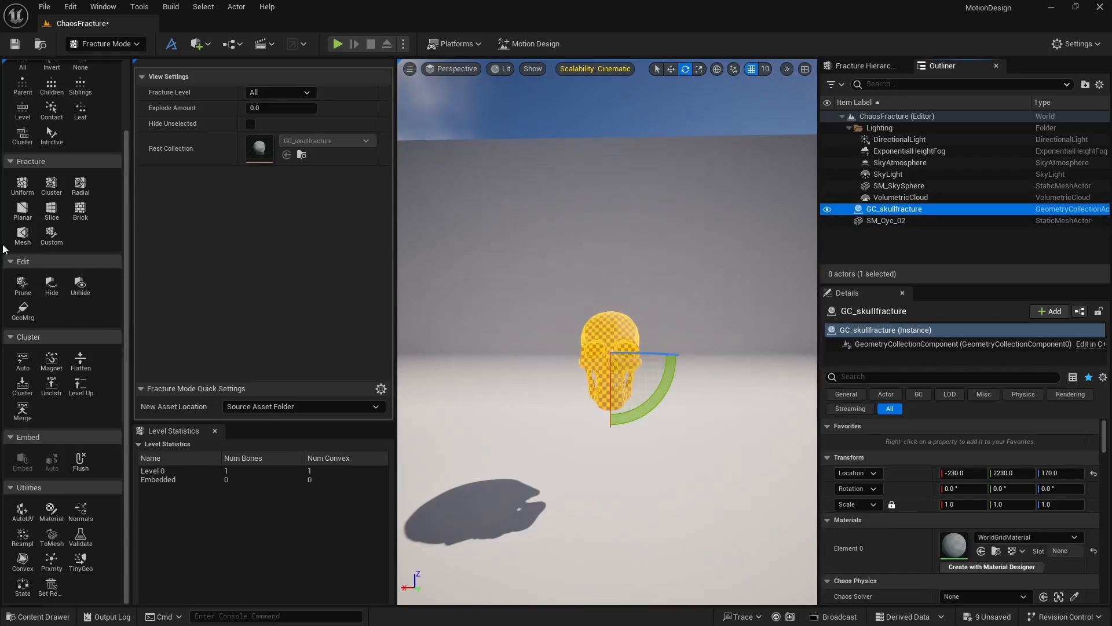
pyautogui.click(23, 214)
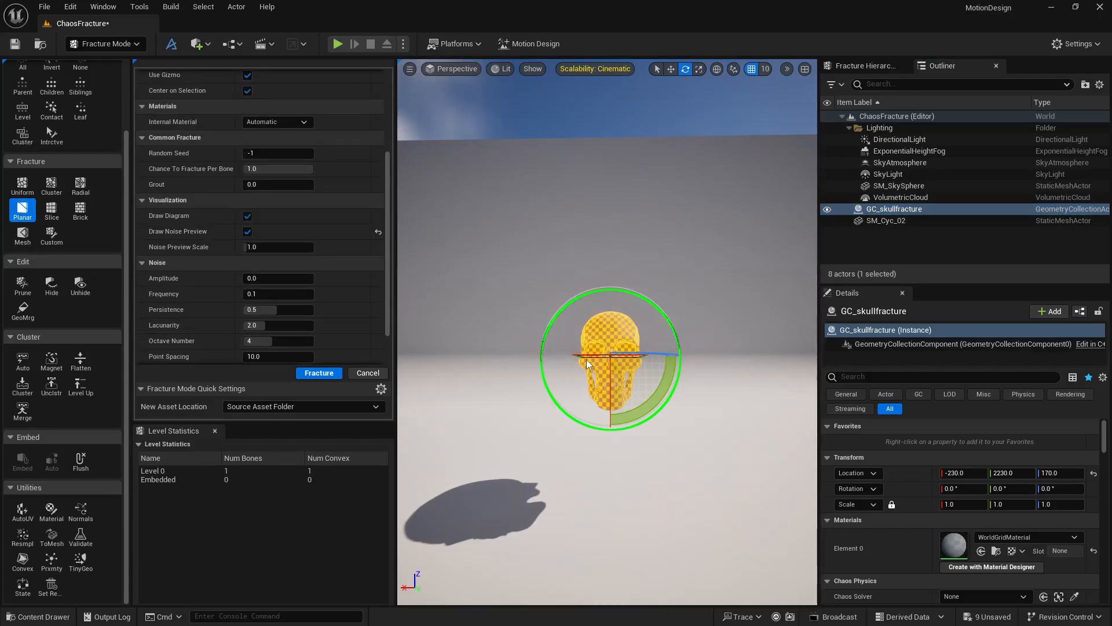
pyautogui.scroll(3, 209, 324)
pyautogui.scroll(2, 210, 324)
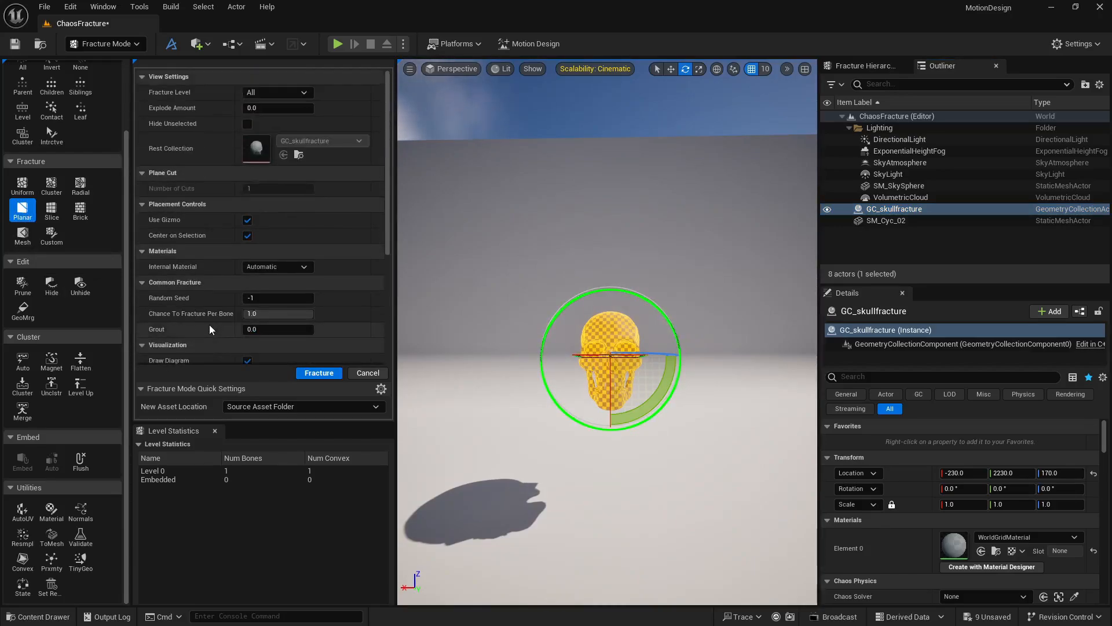
pyautogui.scroll(-6, 209, 324)
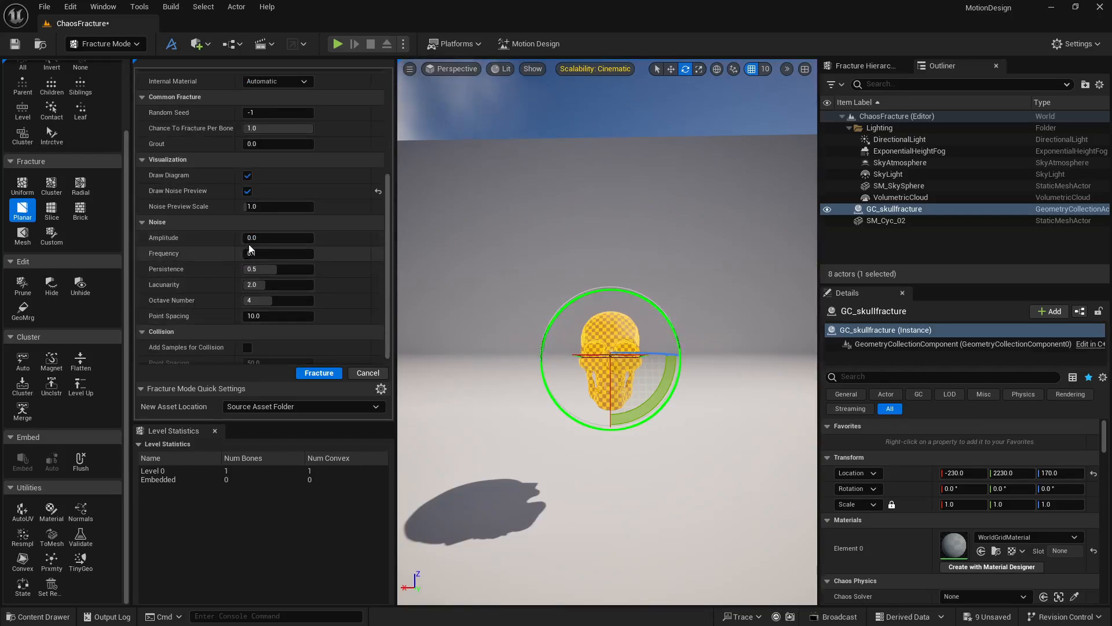
pyautogui.click(274, 238)
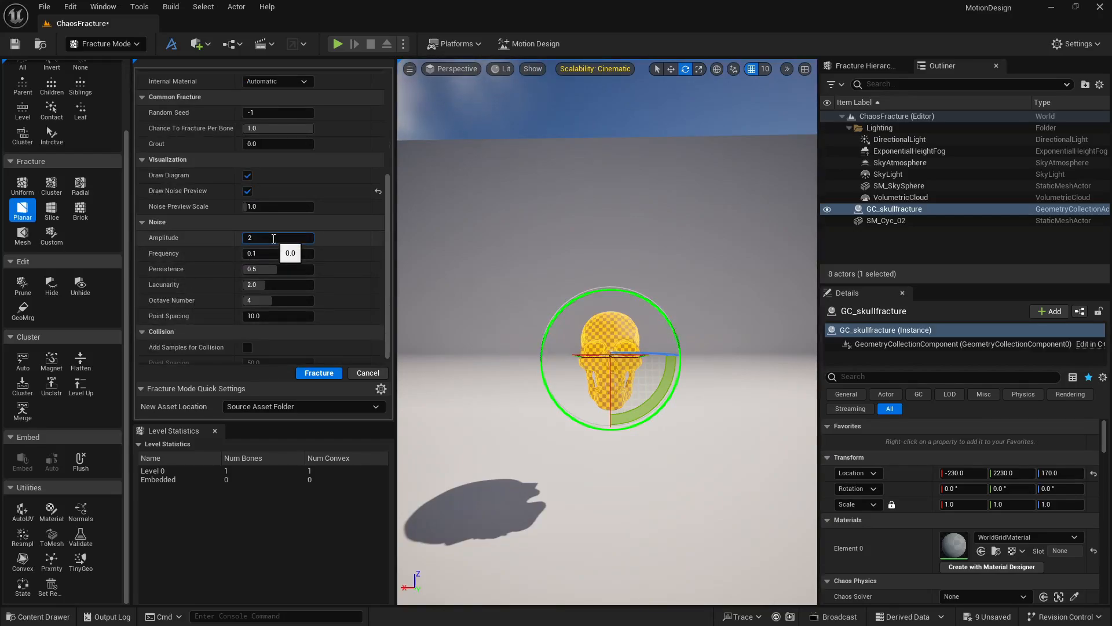
pyautogui.write('25')
pyautogui.press('Return')
pyautogui.moveTo(521, 260); pyautogui.dragTo(591, 273, button='right')
pyautogui.moveTo(435, 363); pyautogui.dragTo(424, 384, button='right')
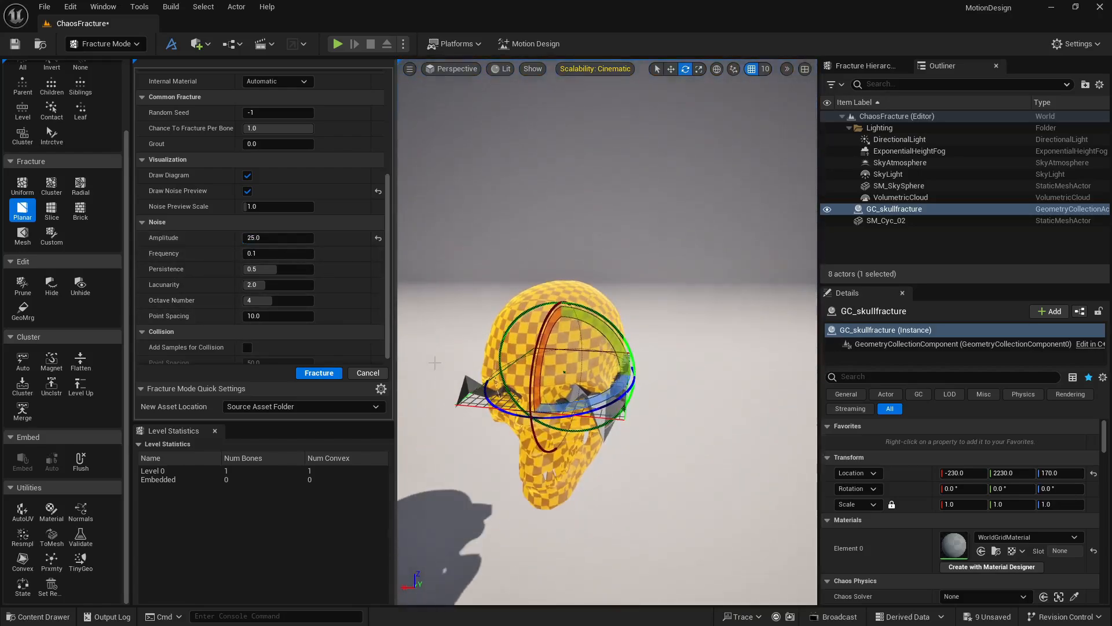
# - Set the noise frequency of the planar cut to 3
pyautogui.click(268, 253)
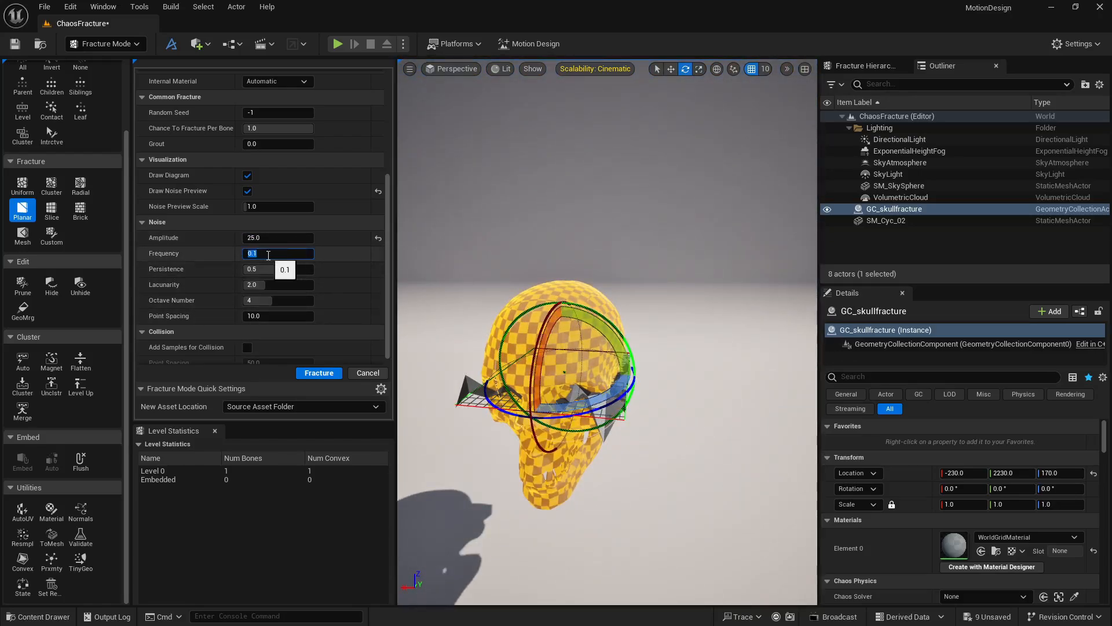
pyautogui.write('3')
pyautogui.press('Return')
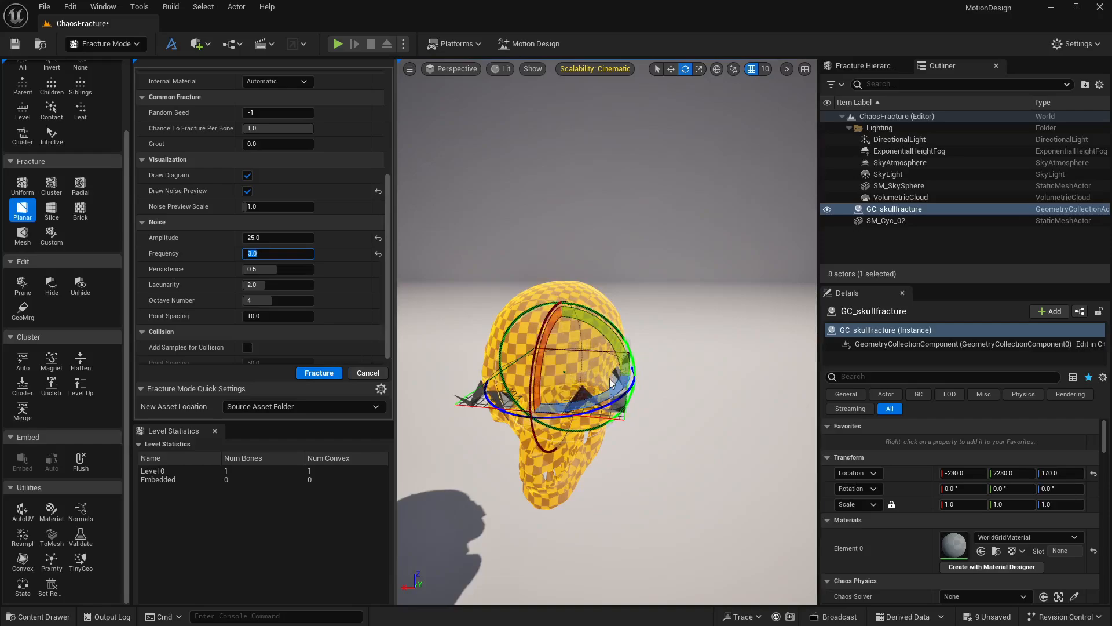
pyautogui.keyDown('alt'); pyautogui.moveTo(612, 405); pyautogui.dragTo(562, 403); pyautogui.keyUp('alt')
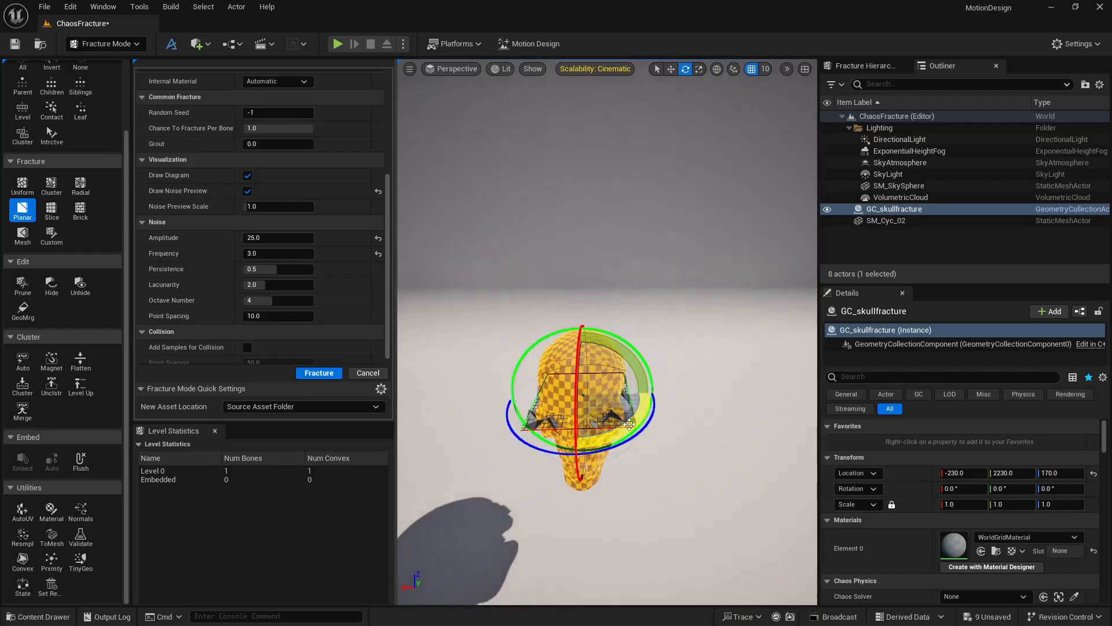
# - Fracture the skull with the noisy planar cut, keeping the plane's original rotation, and deselect it to inspect the cracks
pyautogui.moveTo(629, 425); pyautogui.dragTo(626, 415)
pyautogui.hotkey('ctrl', 'z')
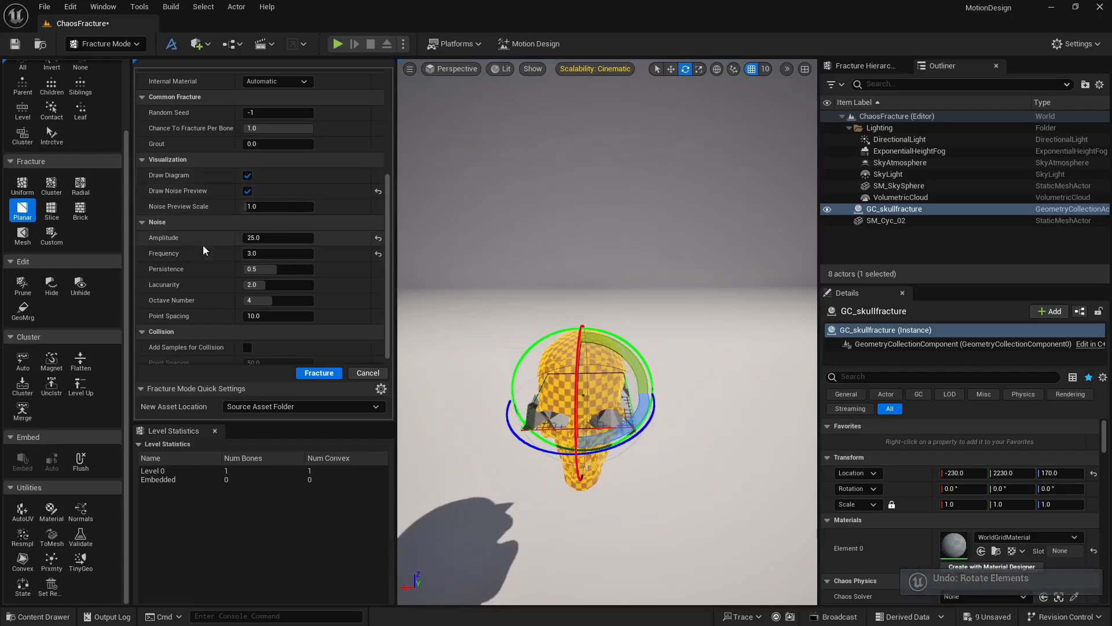
pyautogui.scroll(5, 201, 249)
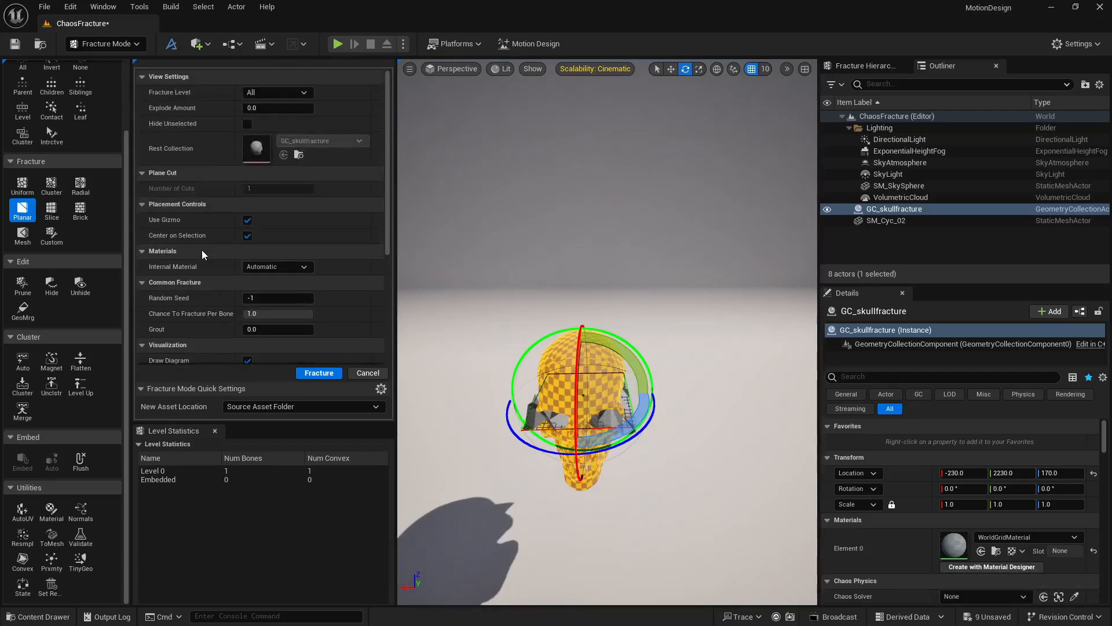
pyautogui.scroll(-5, 201, 249)
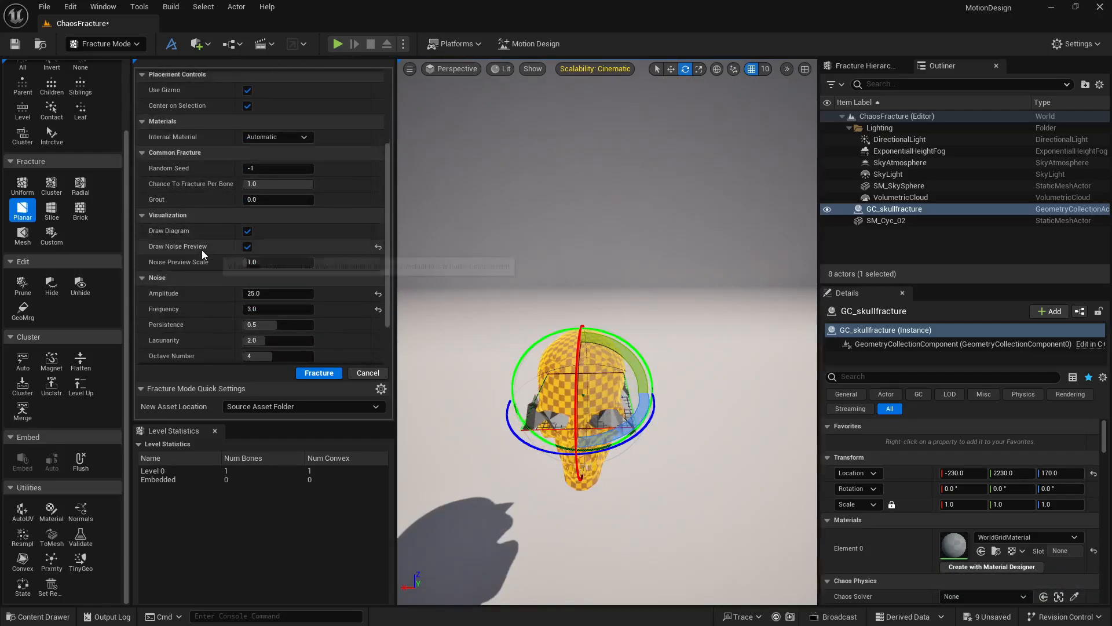
pyautogui.click(336, 373)
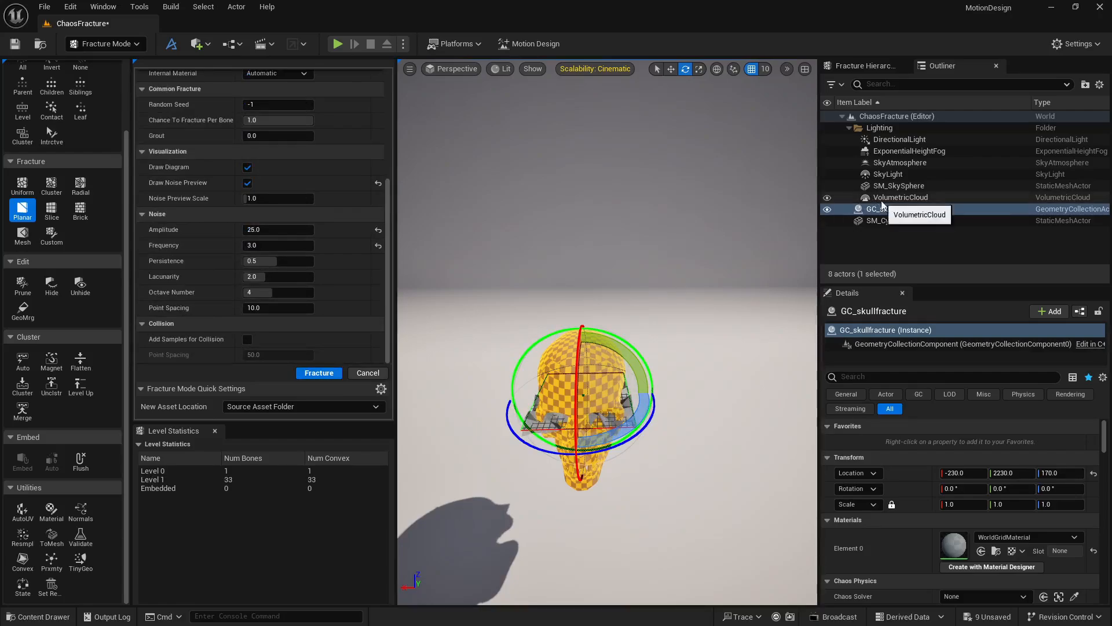
pyautogui.click(884, 221)
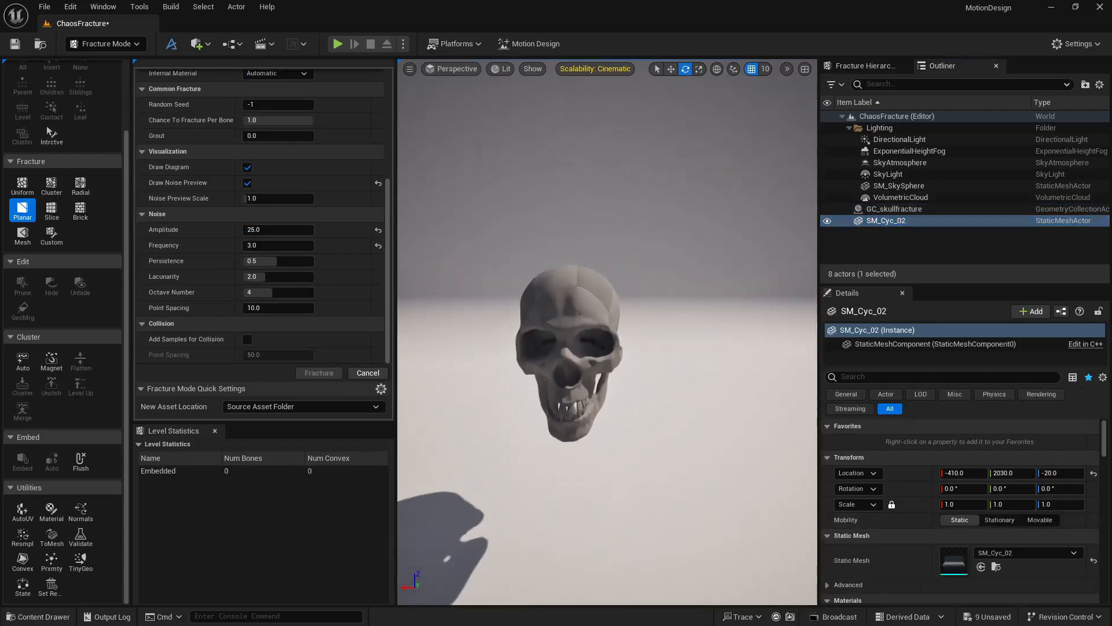
pyautogui.moveTo(750, 277); pyautogui.dragTo(744, 271, button='right')
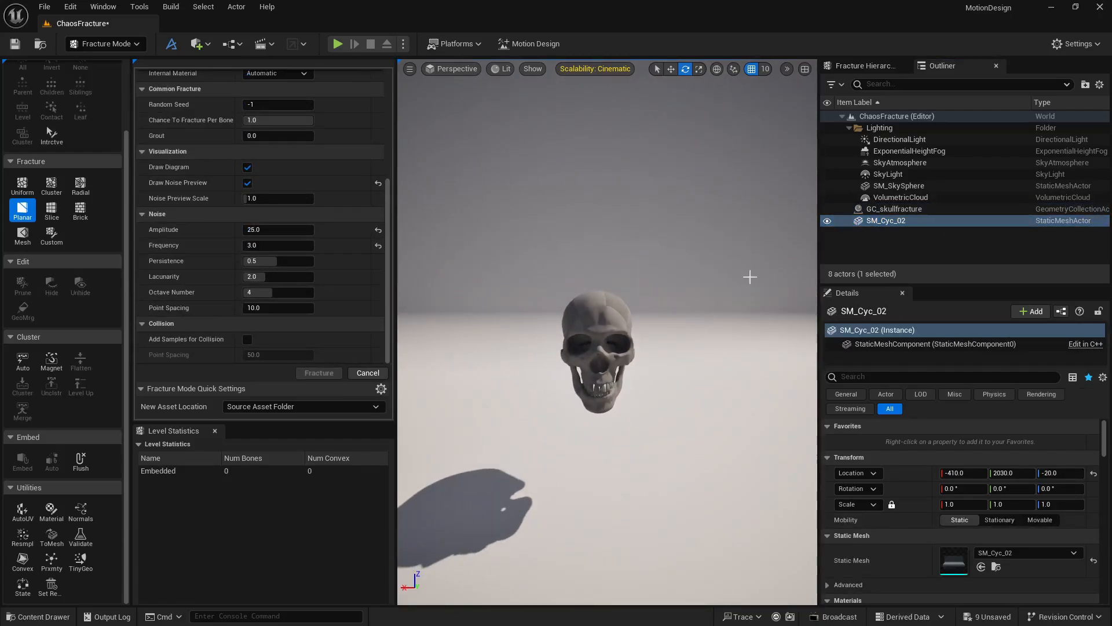
# - Play the simulation to check how the fractured skull breaks, stop it, and view the deselected skull up close
pyautogui.click(863, 210)
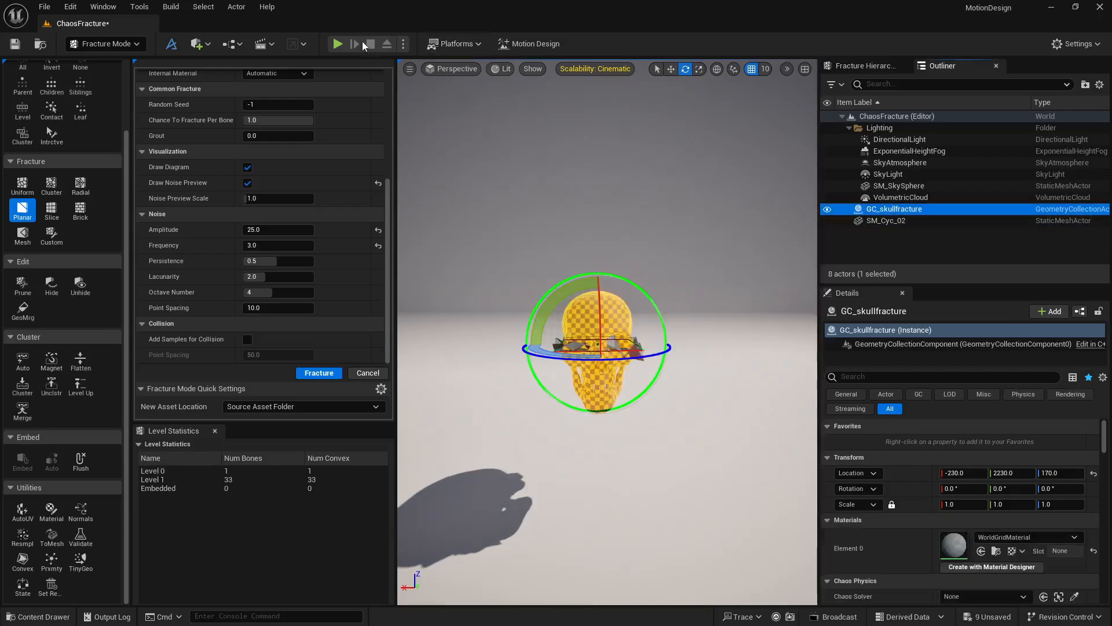
pyautogui.click(337, 44)
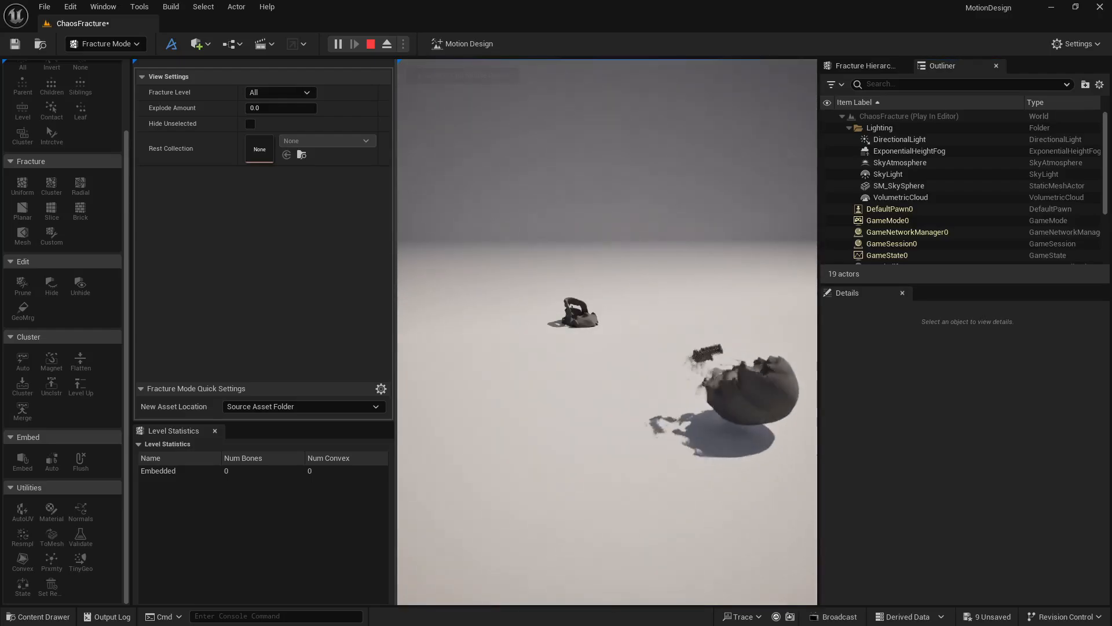
pyautogui.press('Escape')
pyautogui.moveTo(638, 313)
pyautogui.mouseDown(button='right')
pyautogui.moveTo(585, 313)
pyautogui.moveTo(637, 314)
pyautogui.mouseUp(button='right')
pyautogui.press('w')
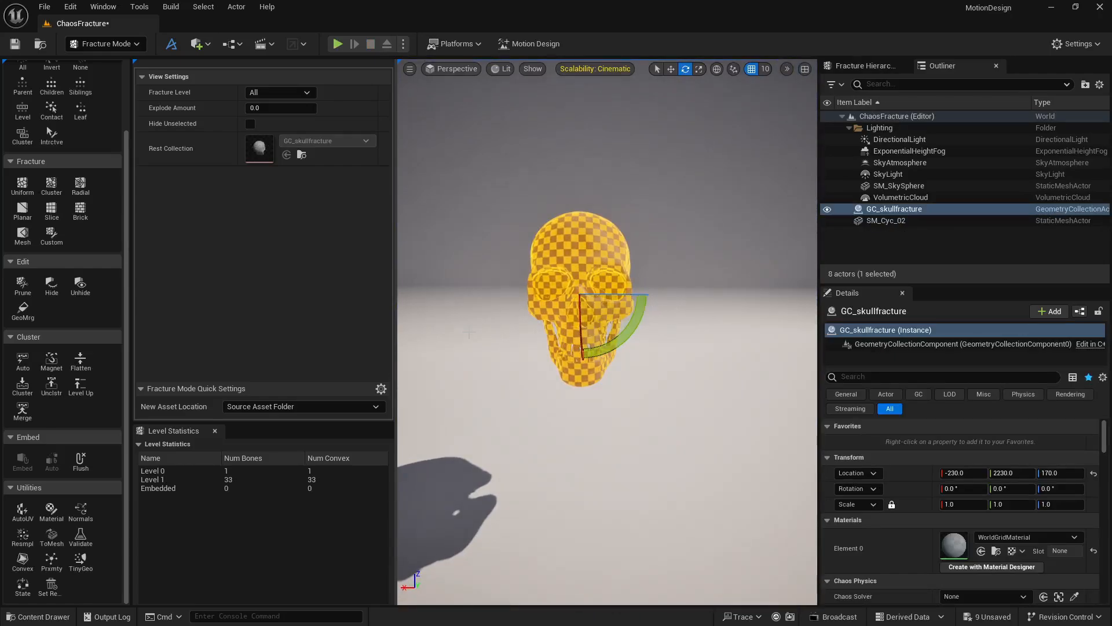
pyautogui.click(885, 220)
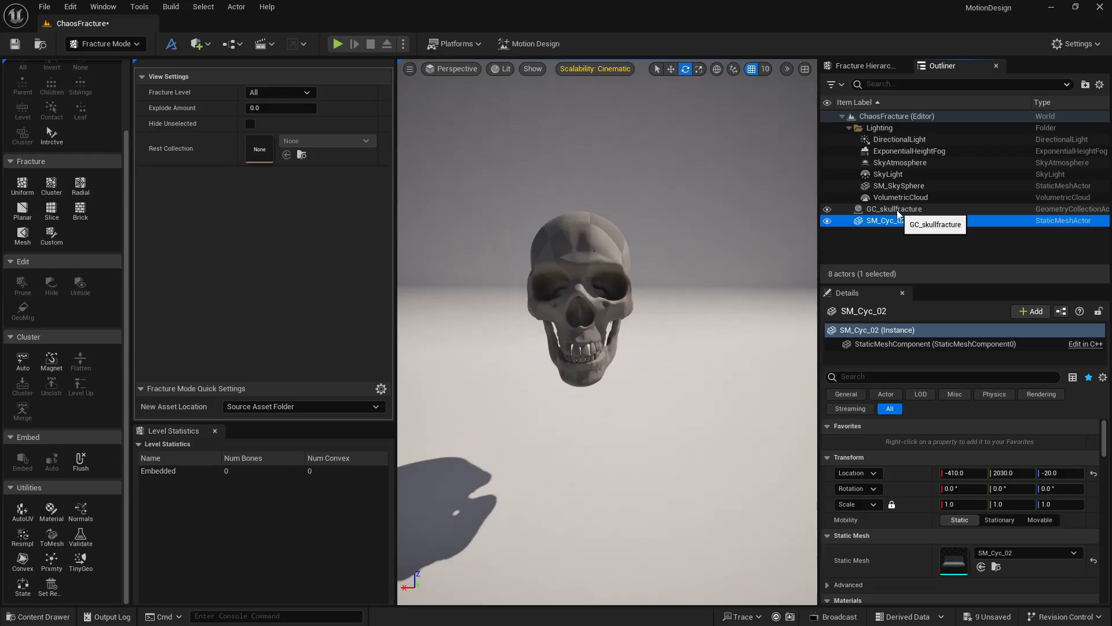
# - Set up a ToMesh conversion of GC_skullfracture with Per Bone off and Center Pivots and Select New Actors on
pyautogui.click(895, 209)
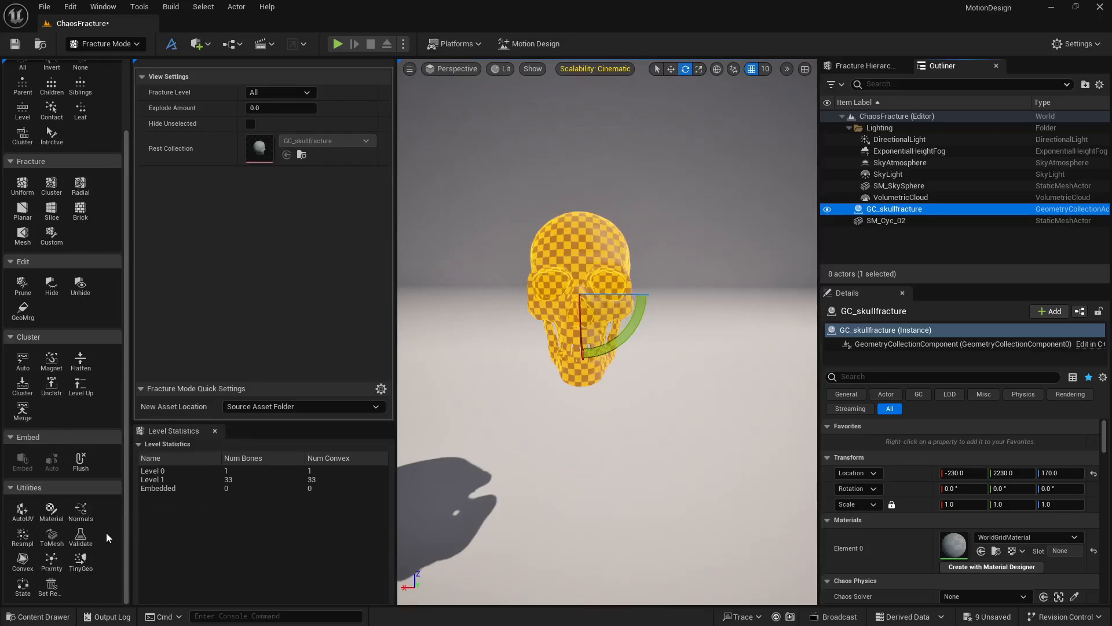
pyautogui.click(51, 536)
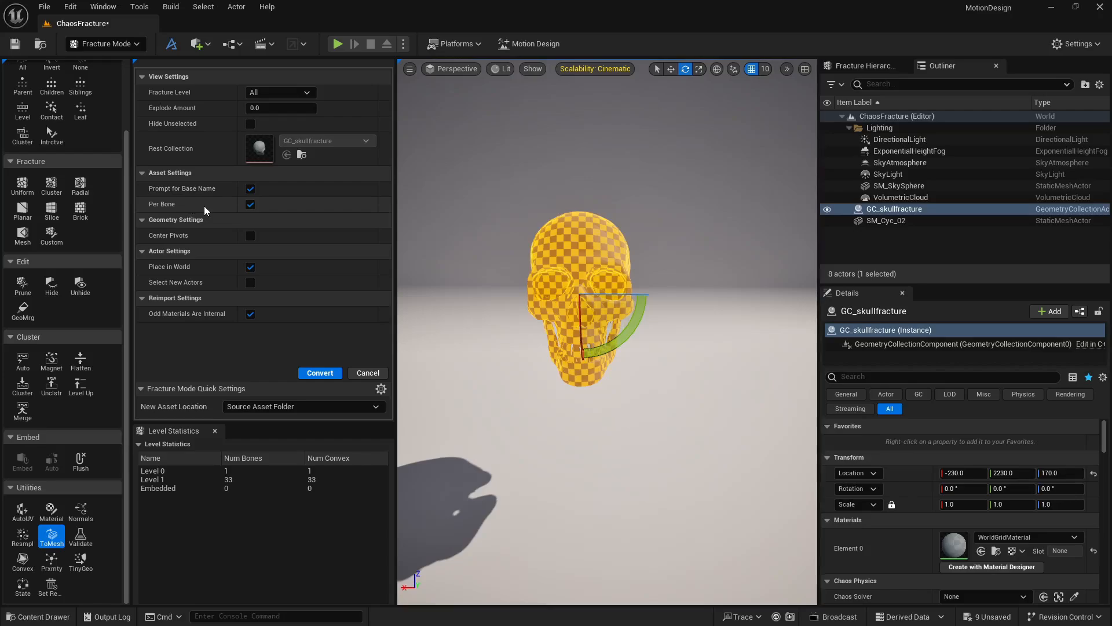
pyautogui.click(251, 205)
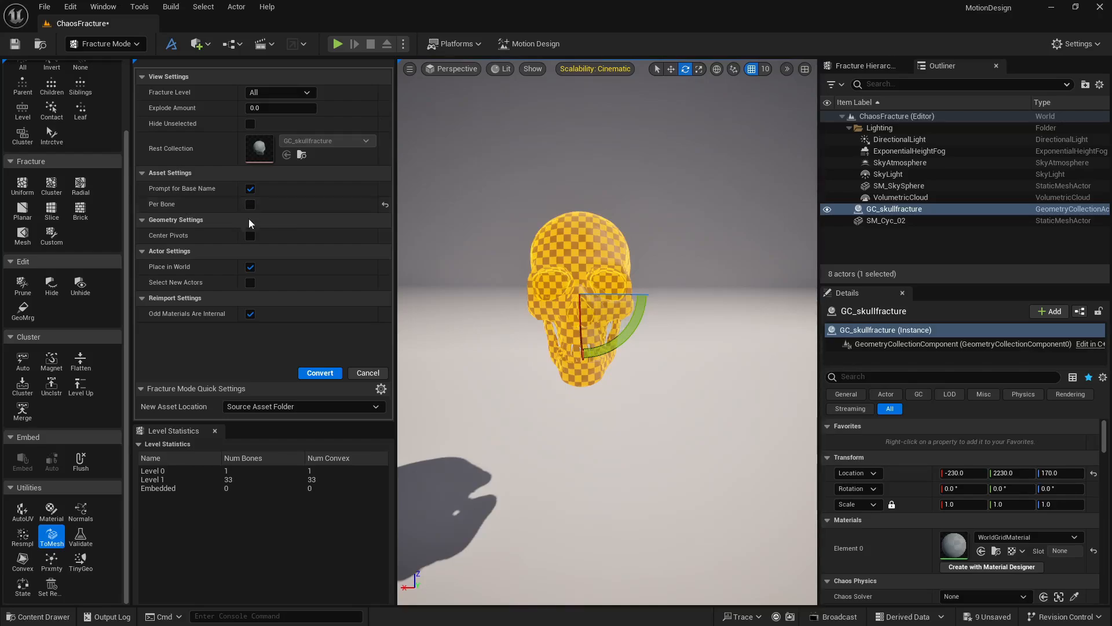
pyautogui.click(250, 236)
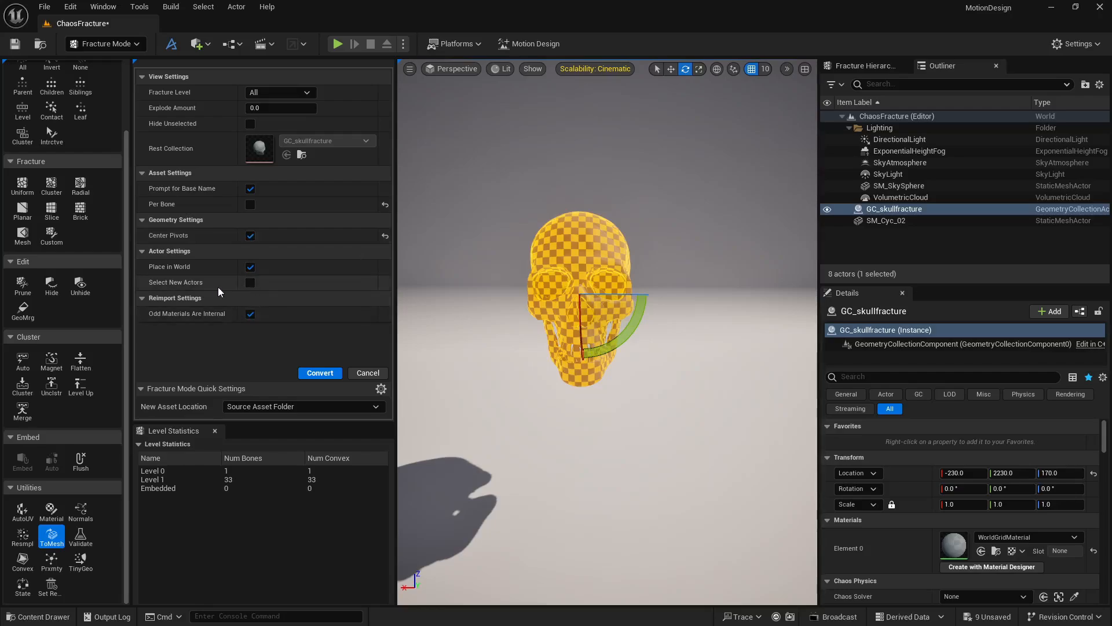
pyautogui.click(250, 284)
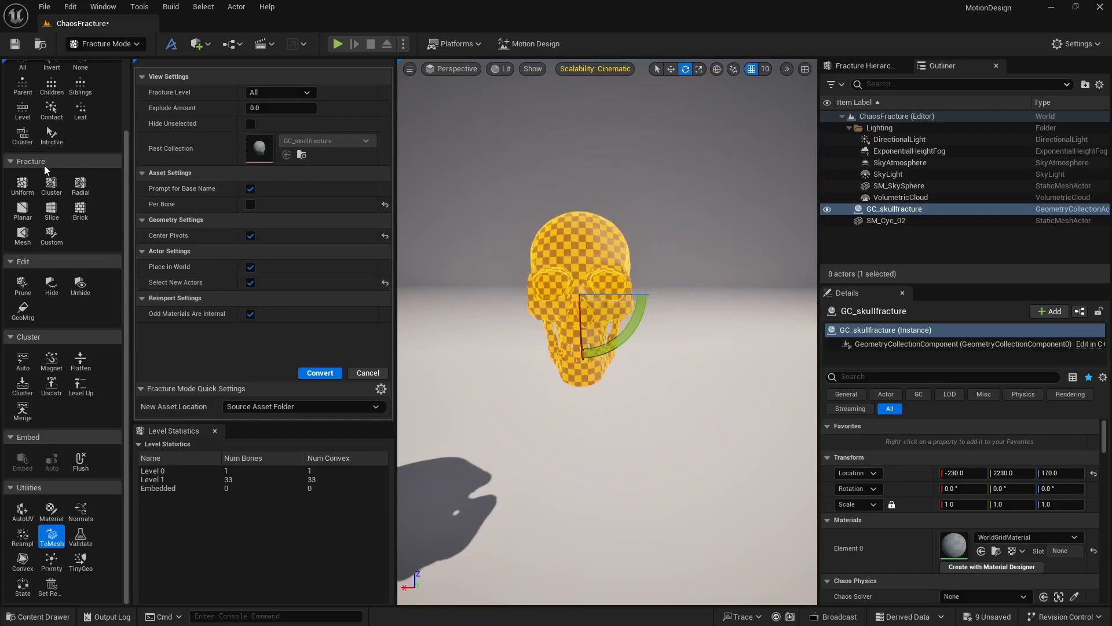
pyautogui.scroll(2, 44, 165)
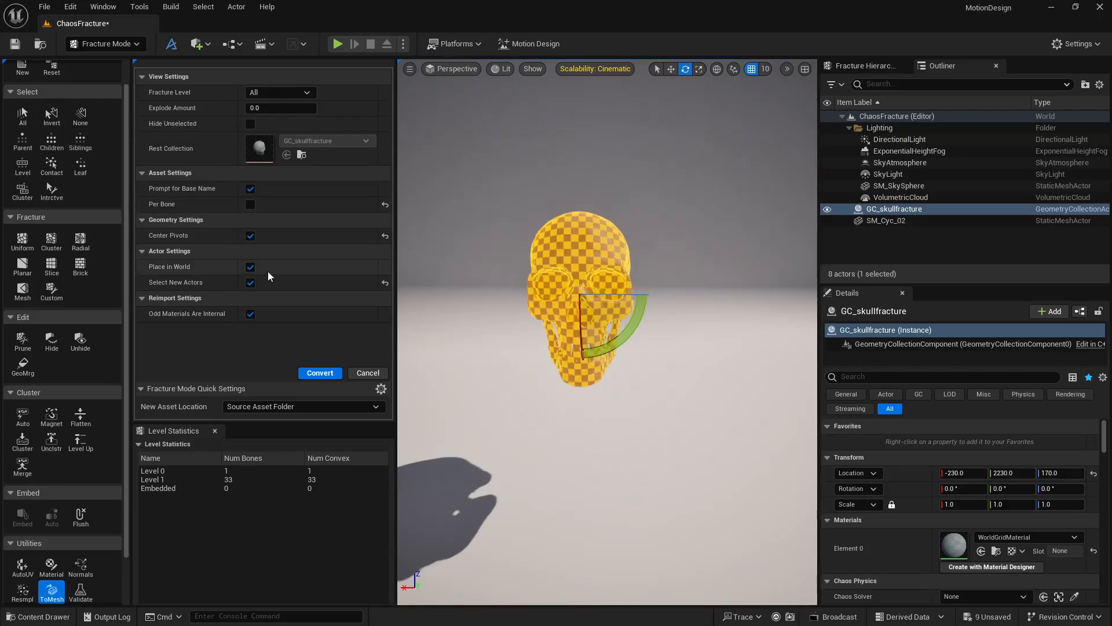
# - Convert the fractured skull to a static mesh named SM_skullfracture in the Chaos folder and save the asset
pyautogui.click(320, 374)
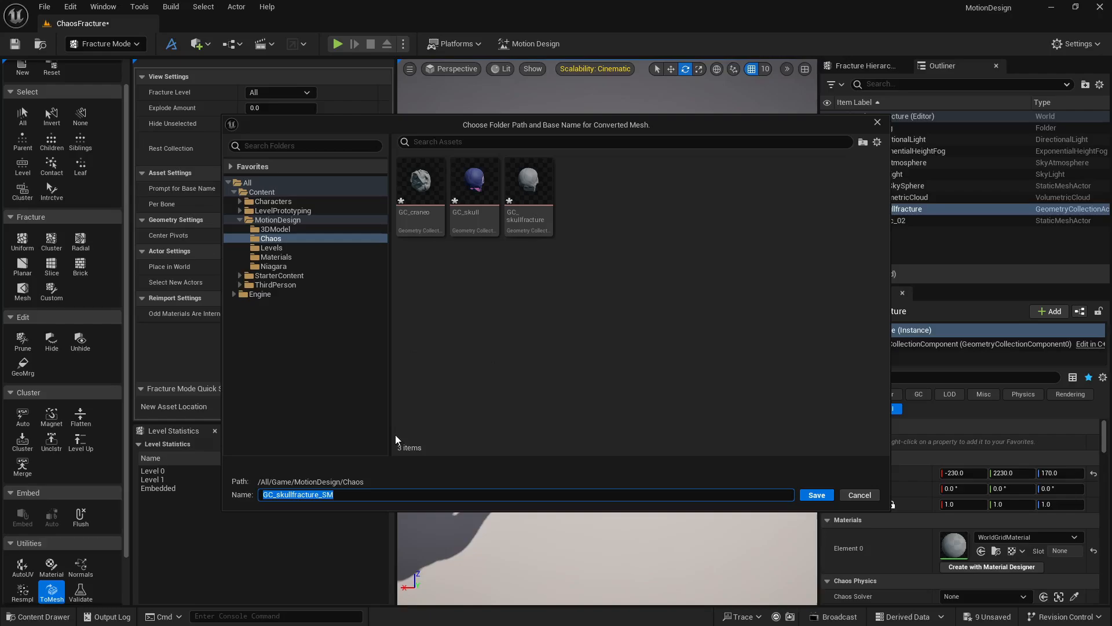
pyautogui.click(289, 494)
pyautogui.press('BackSpace')
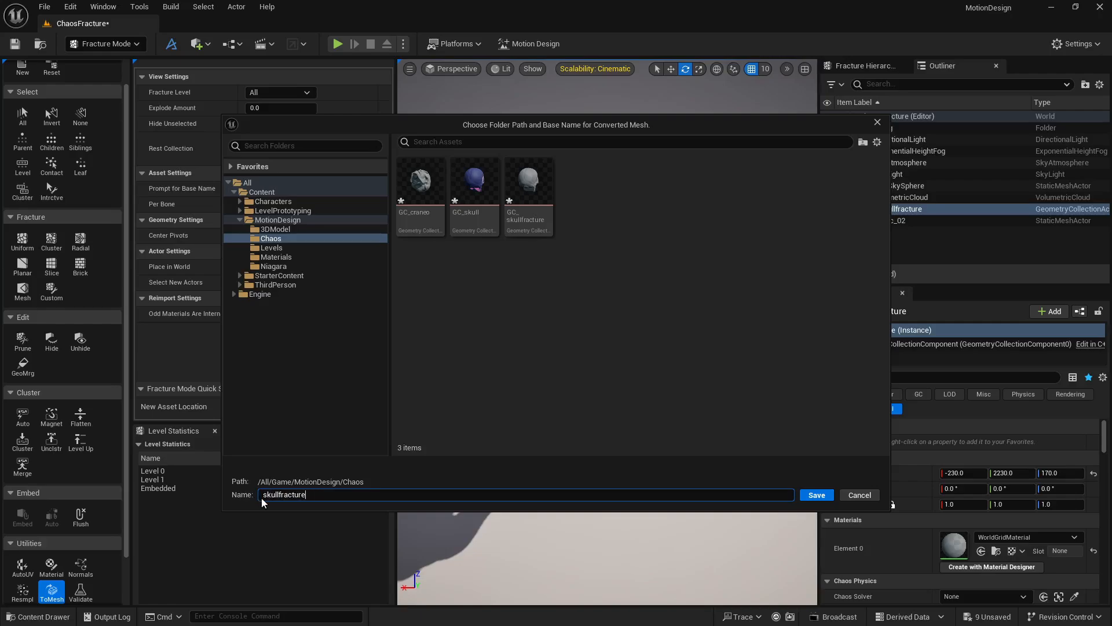
pyautogui.write('_SM')
pyautogui.press('BackSpace')
pyautogui.write('_')
pyautogui.click(817, 495)
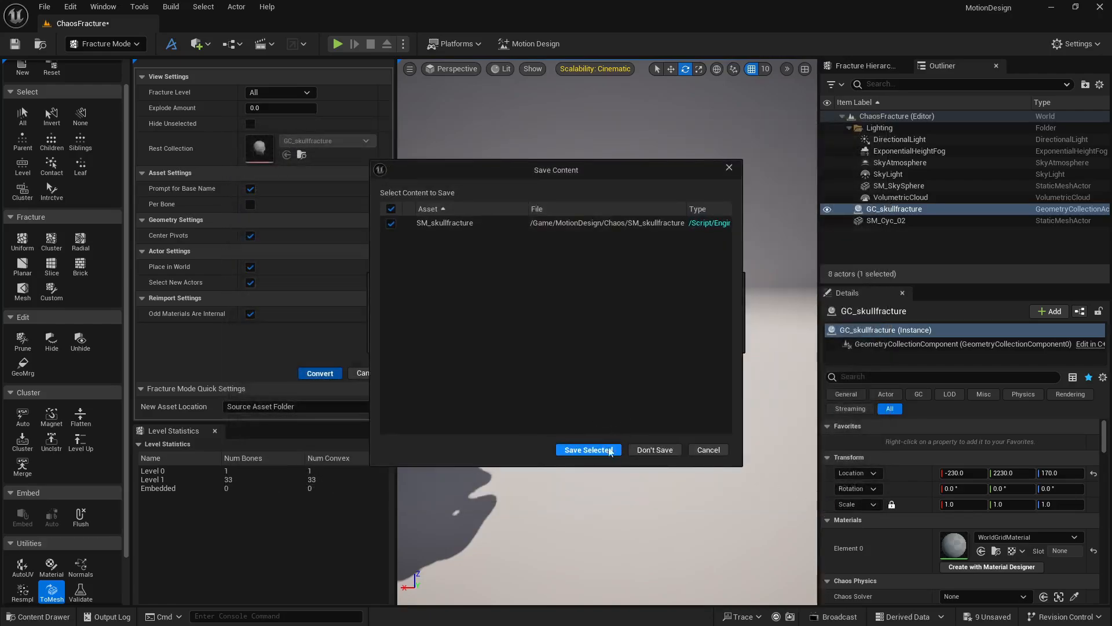
pyautogui.click(587, 450)
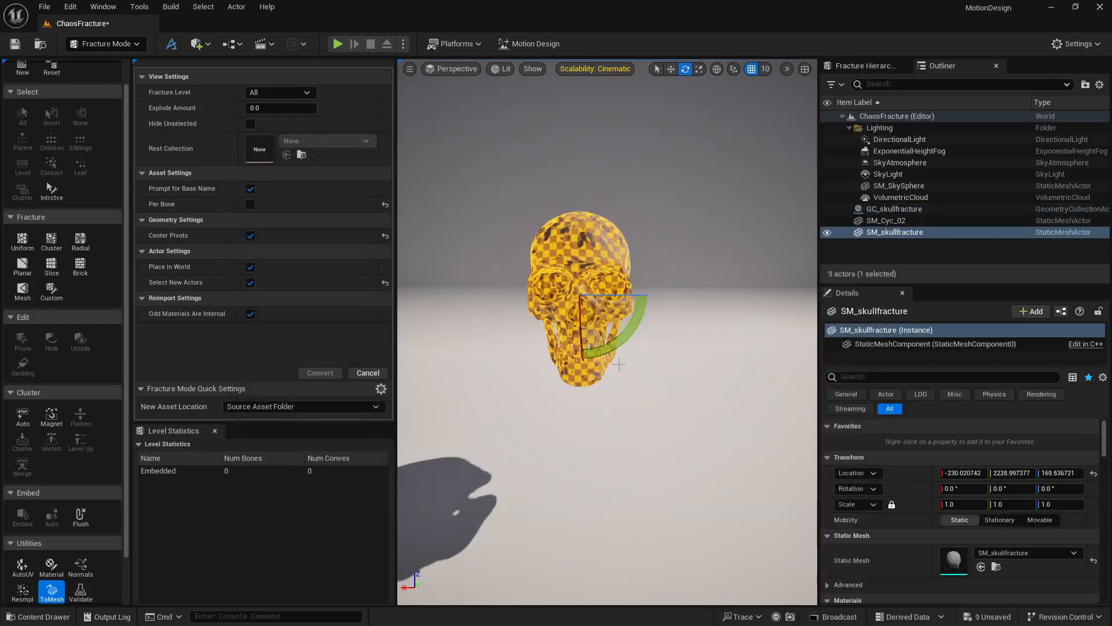
# - Hide the GC_skullfracture geometry collection in the level so only the converted mesh shows
pyautogui.press('Up')
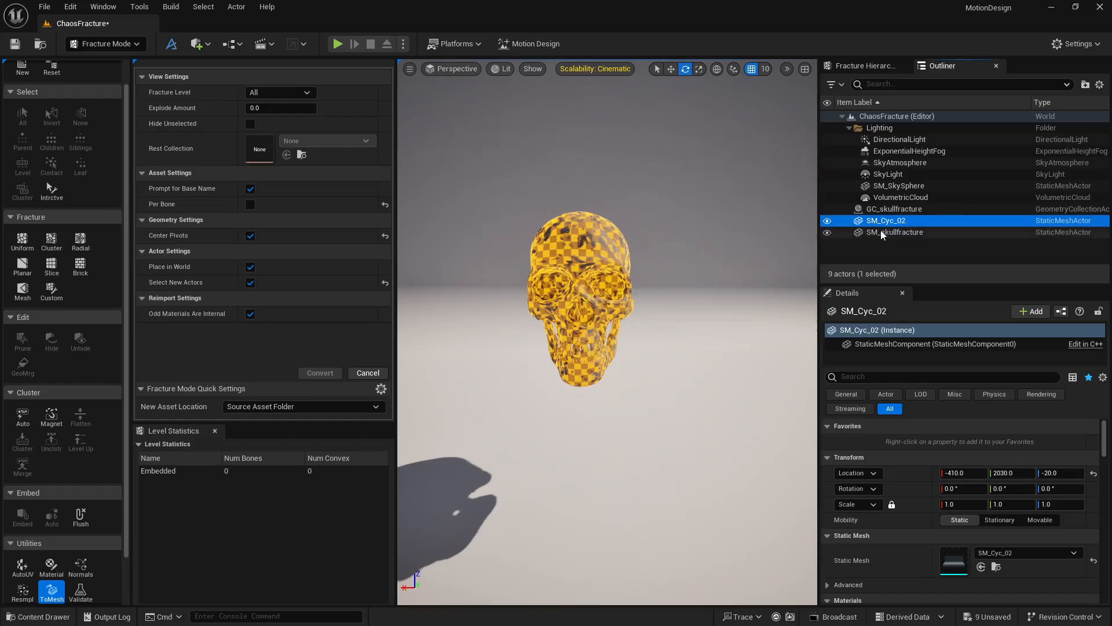
pyautogui.click(907, 232)
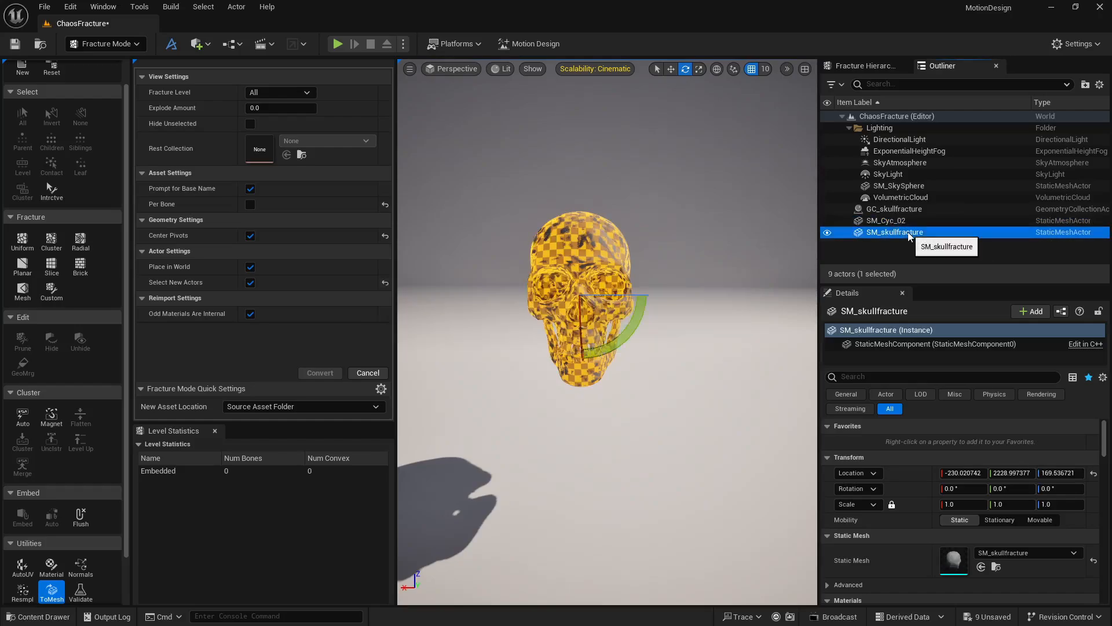
pyautogui.click(834, 209)
pyautogui.click(830, 209)
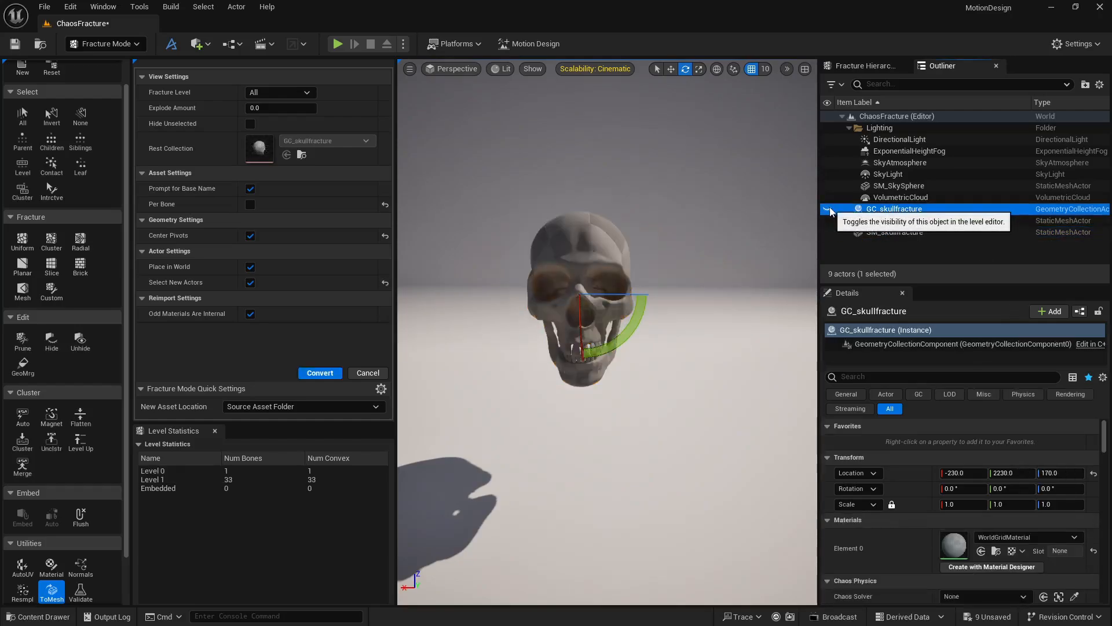
# - Move the SM_skullfracture static mesh straight down by about 20 units
pyautogui.click(892, 233)
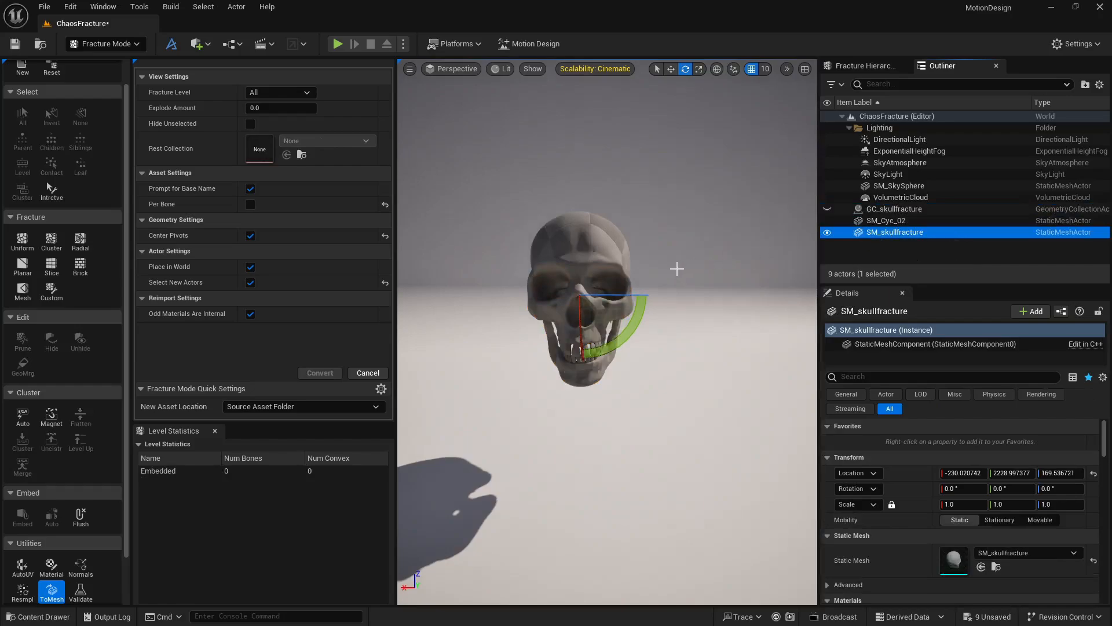
pyautogui.press('w')
pyautogui.moveTo(583, 268)
pyautogui.mouseDown()
pyautogui.moveTo(594, 191)
pyautogui.moveTo(597, 283)
pyautogui.mouseUp()
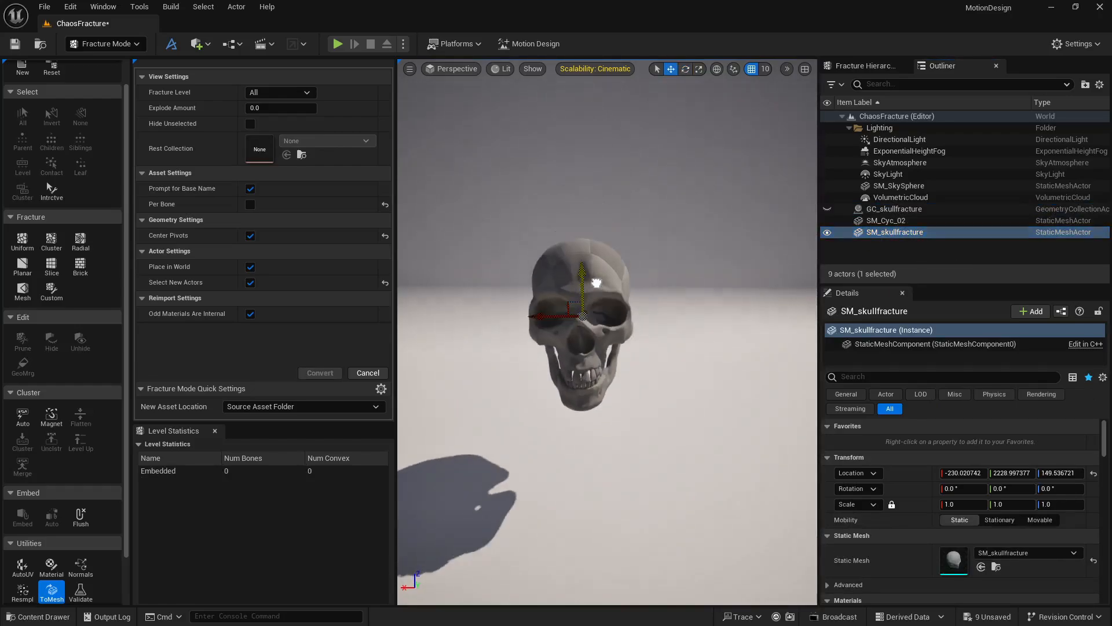
# - Review the material slots of SM_skullfracture, and play the level to test the converted static mesh before ending the simulation
pyautogui.scroll(-6, 905, 531)
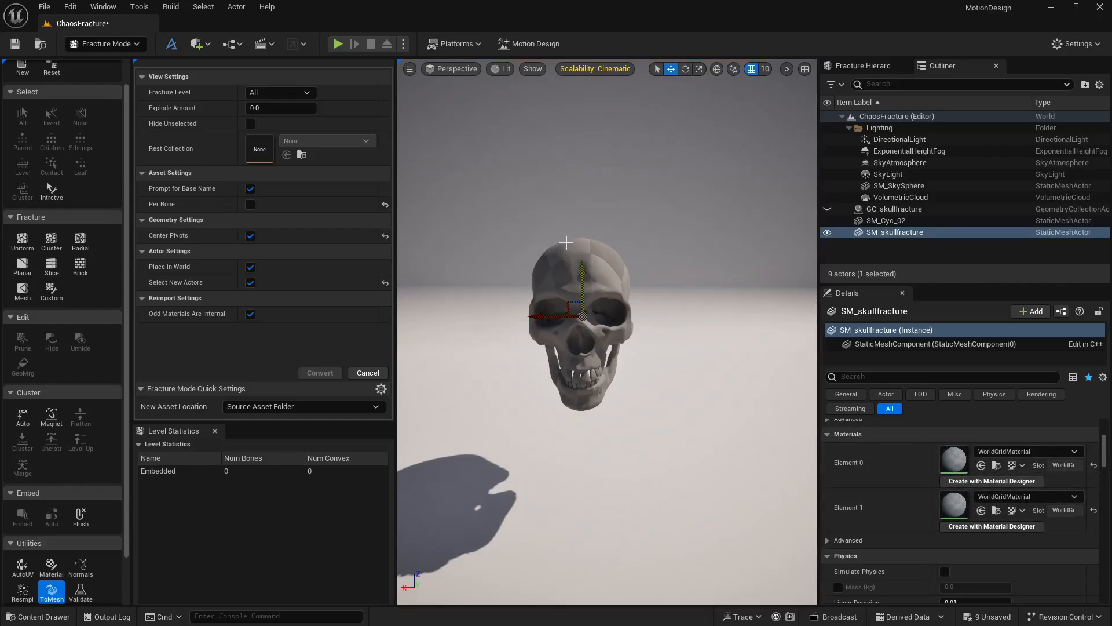
pyautogui.click(338, 44)
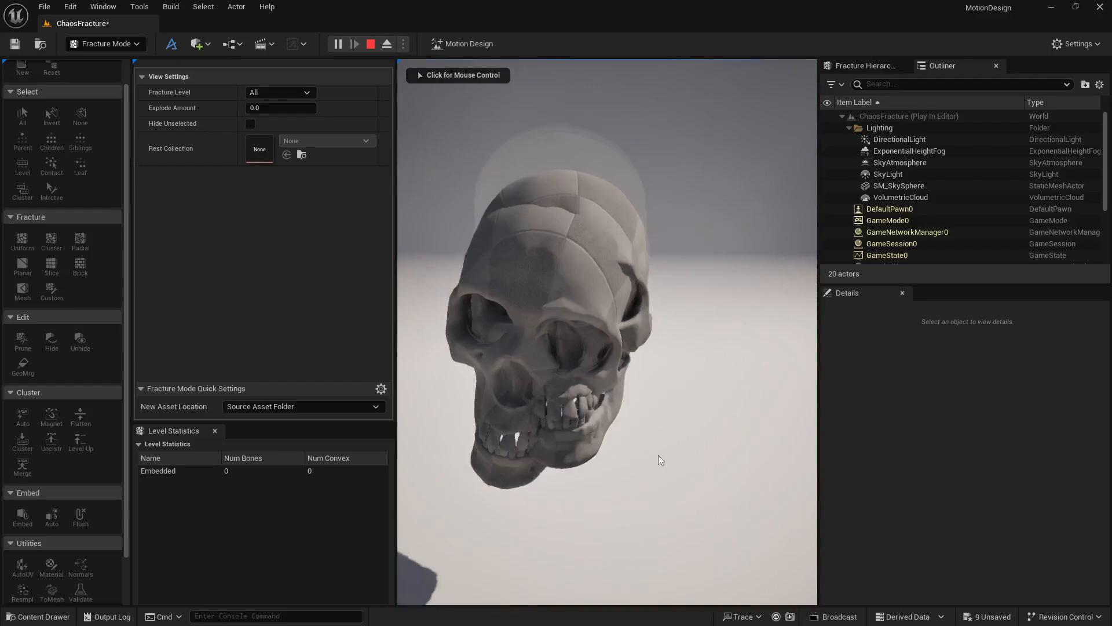
pyautogui.press('Escape')
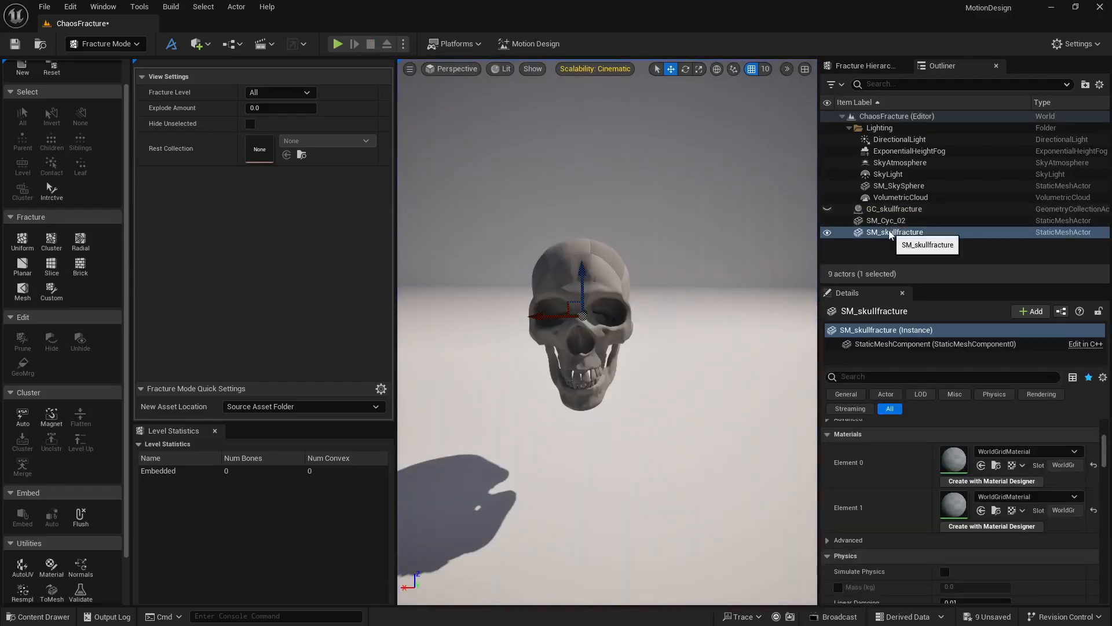
# - Delete the SM_skullfracture static mesh from the level and show the hidden GC_skullfracture geometry collection
pyautogui.click(877, 234)
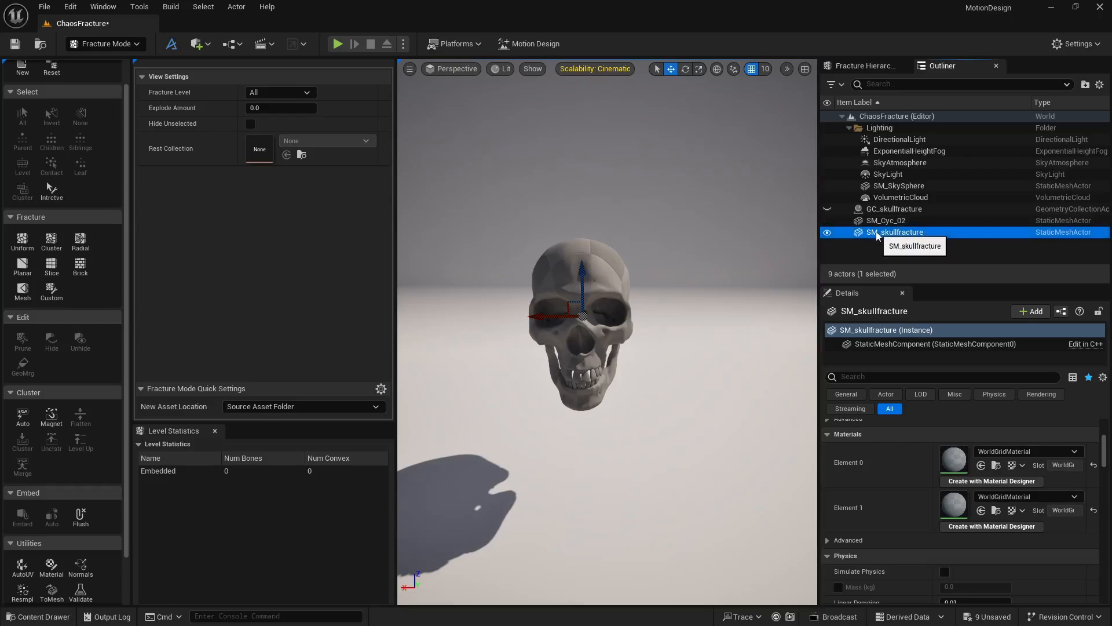
pyautogui.rightClick(877, 234)
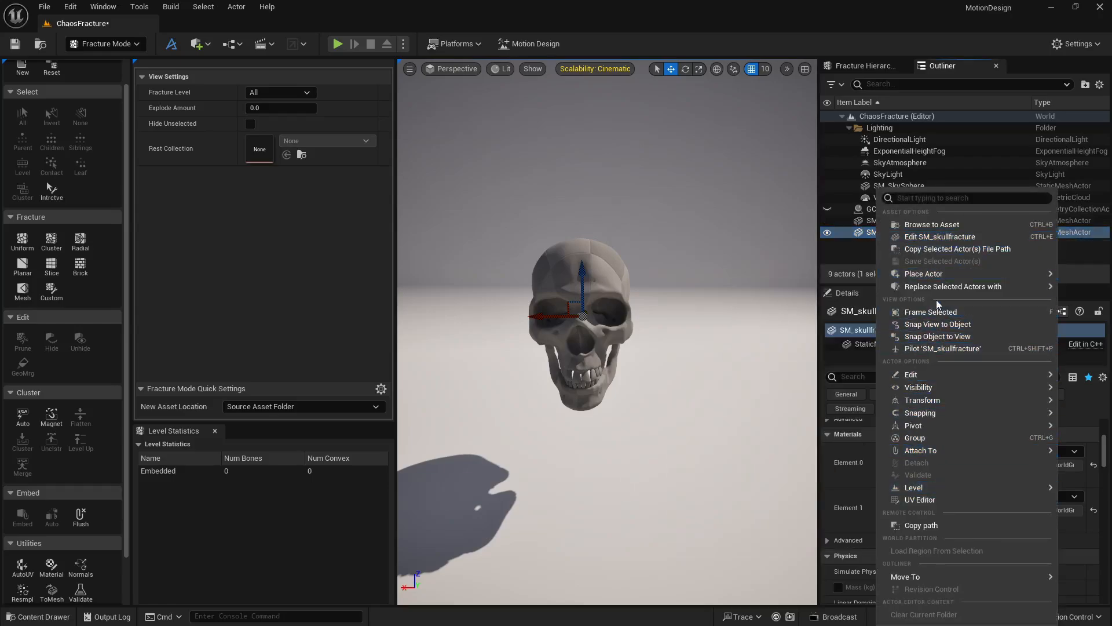
pyautogui.press('Delete')
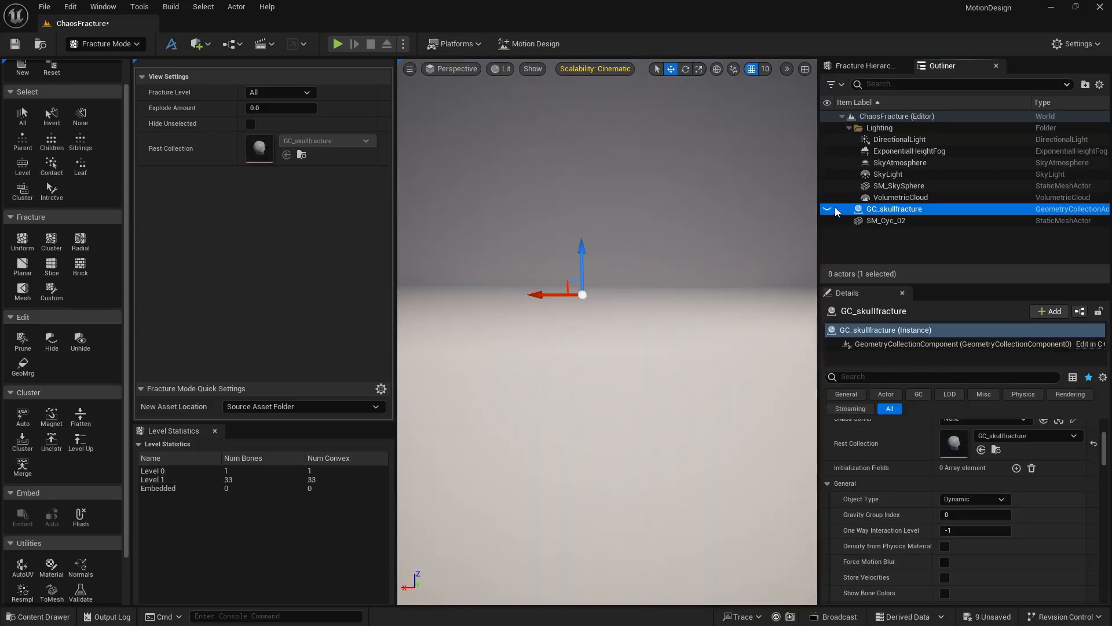
pyautogui.click(827, 209)
# - Convert GC_skullfracture with ToMesh and Per Bone on, using base name GC_skullfracture_SM in the Chaos folder, and save all generated meshes
pyautogui.scroll(-2, 81, 439)
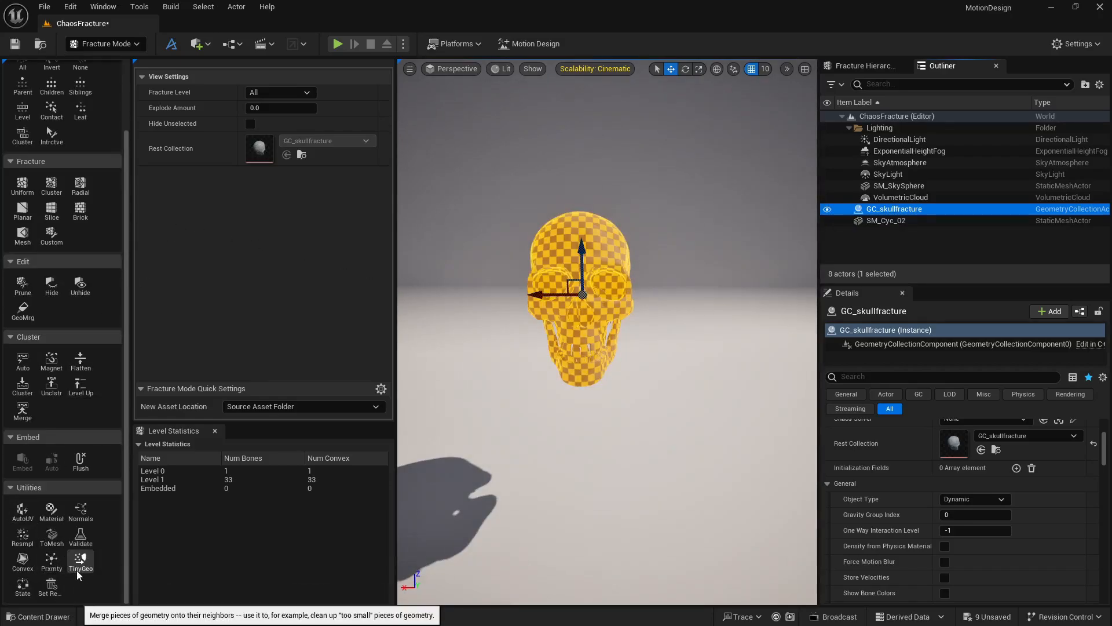
pyautogui.click(52, 537)
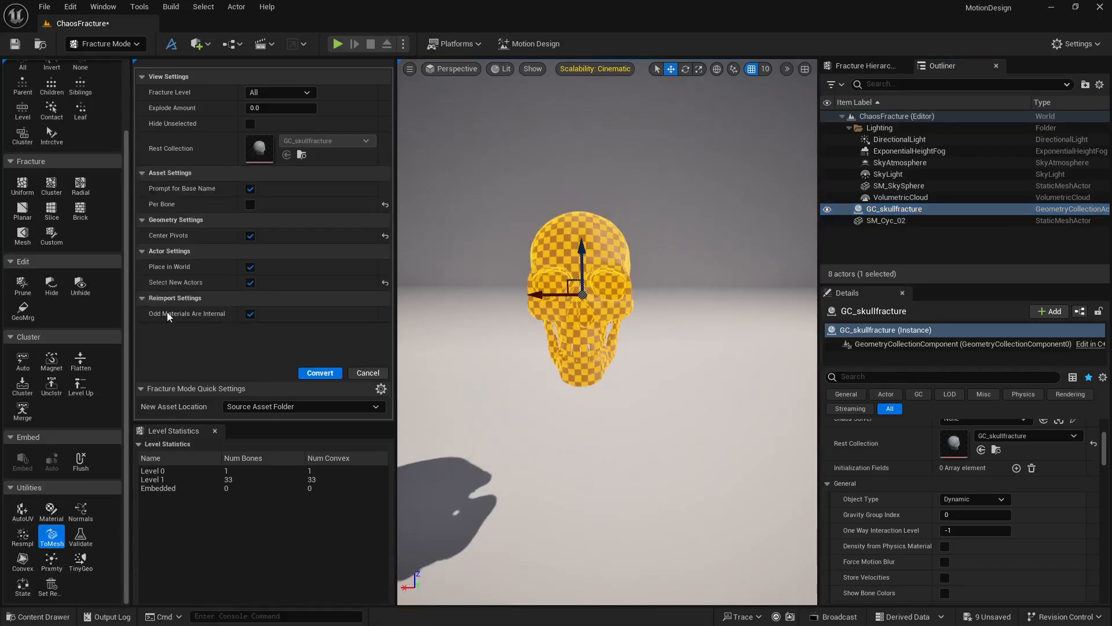
pyautogui.click(246, 204)
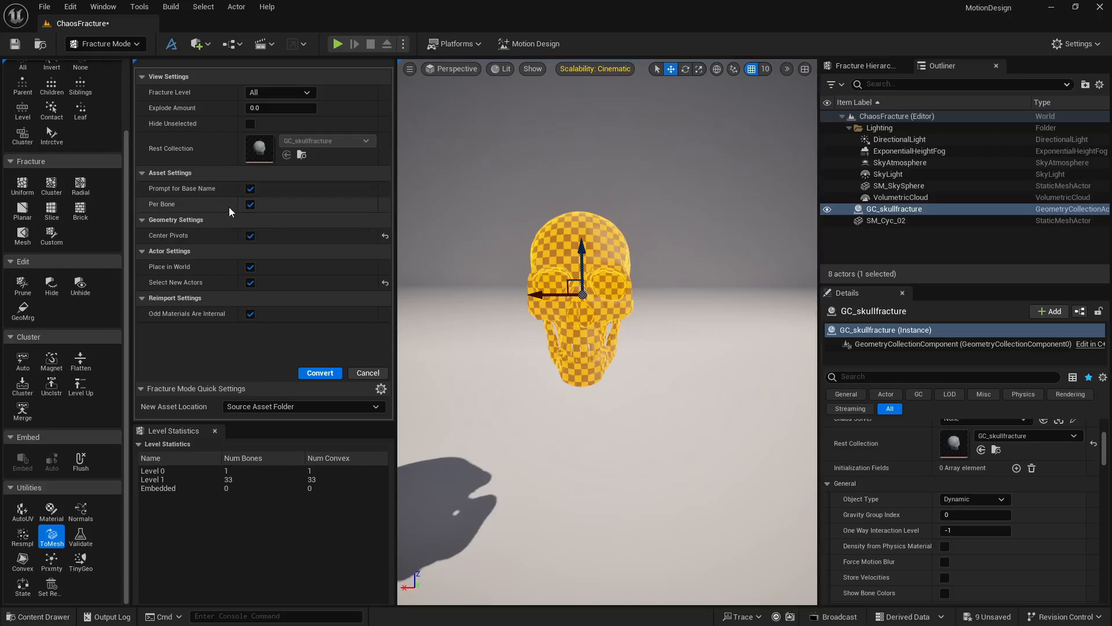
pyautogui.click(320, 373)
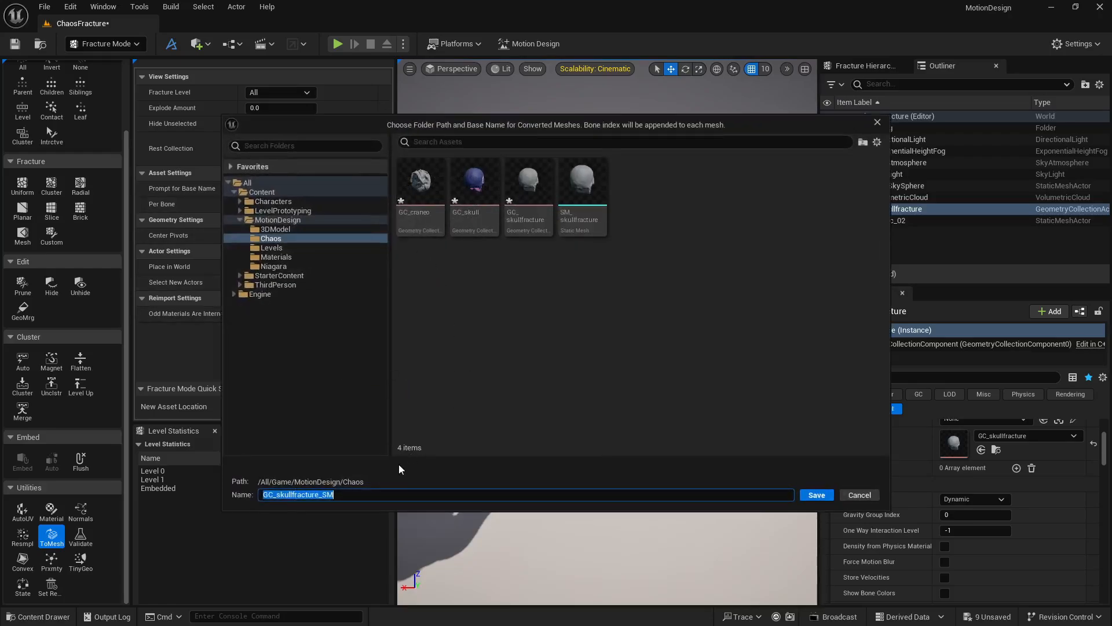
pyautogui.click(828, 499)
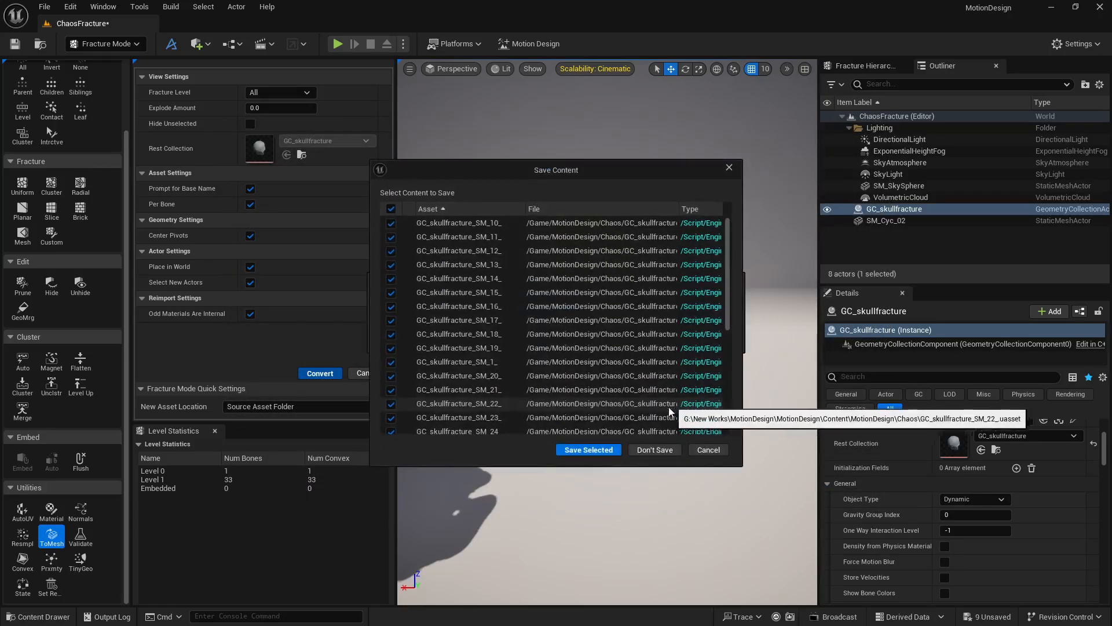
pyautogui.scroll(-5, 579, 319)
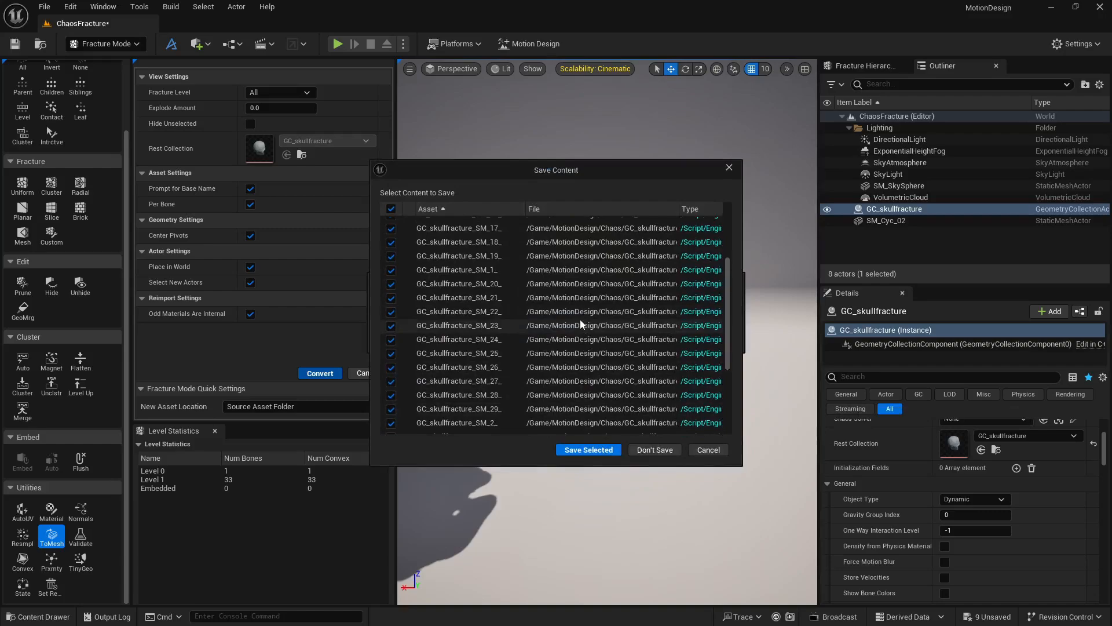
pyautogui.click(588, 451)
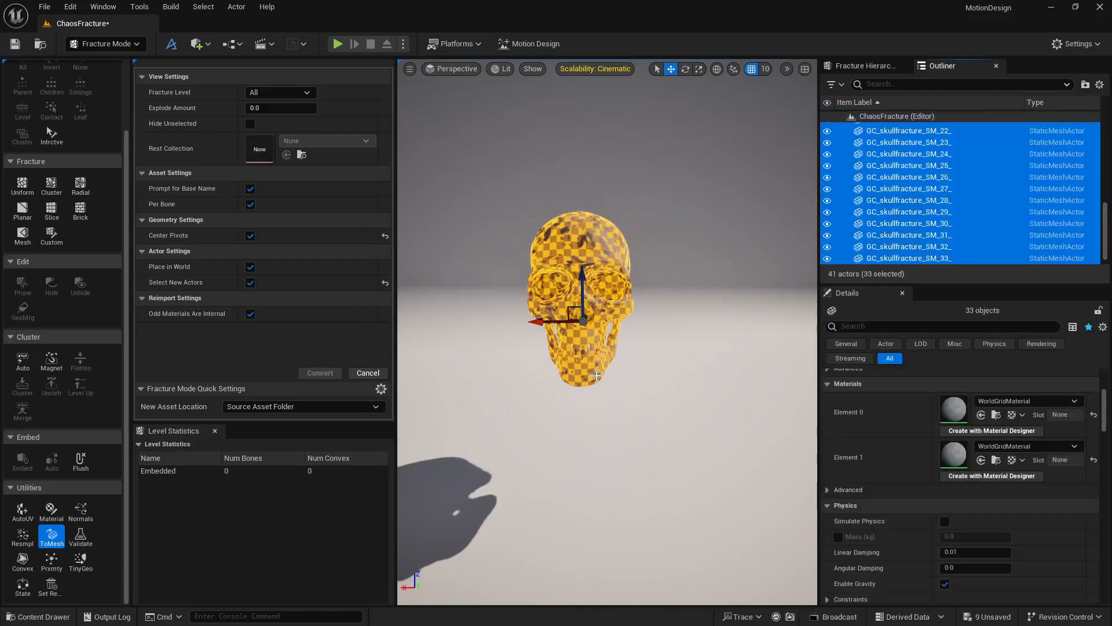
# - Hide the GC_skullfracture geometry collection so only the separate per-bone meshes show in the level
pyautogui.scroll(7, 863, 212)
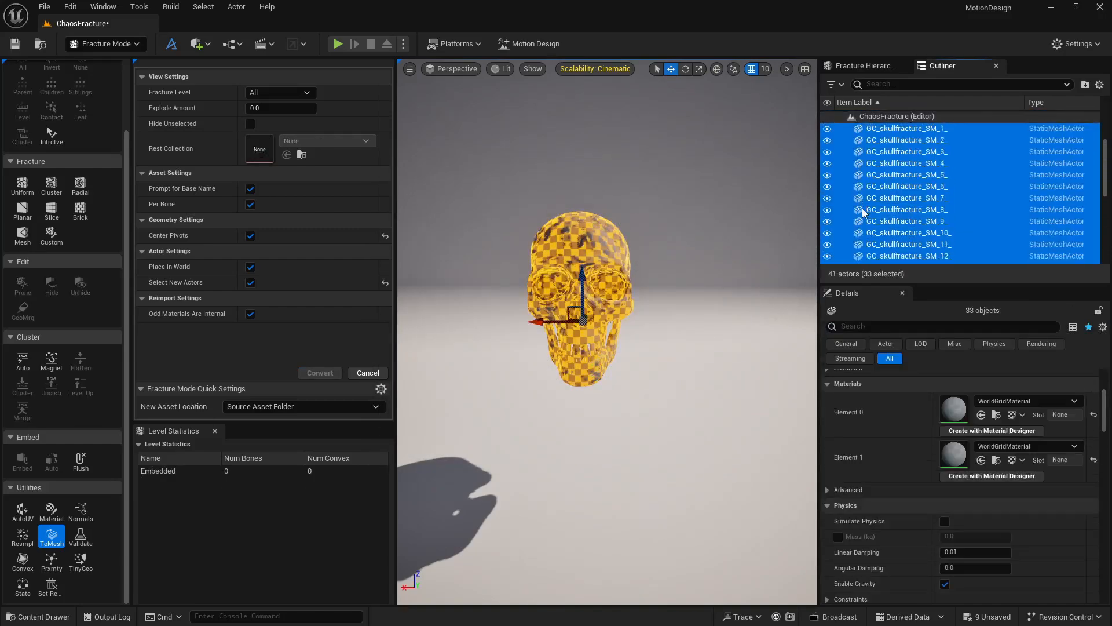
pyautogui.scroll(3, 866, 210)
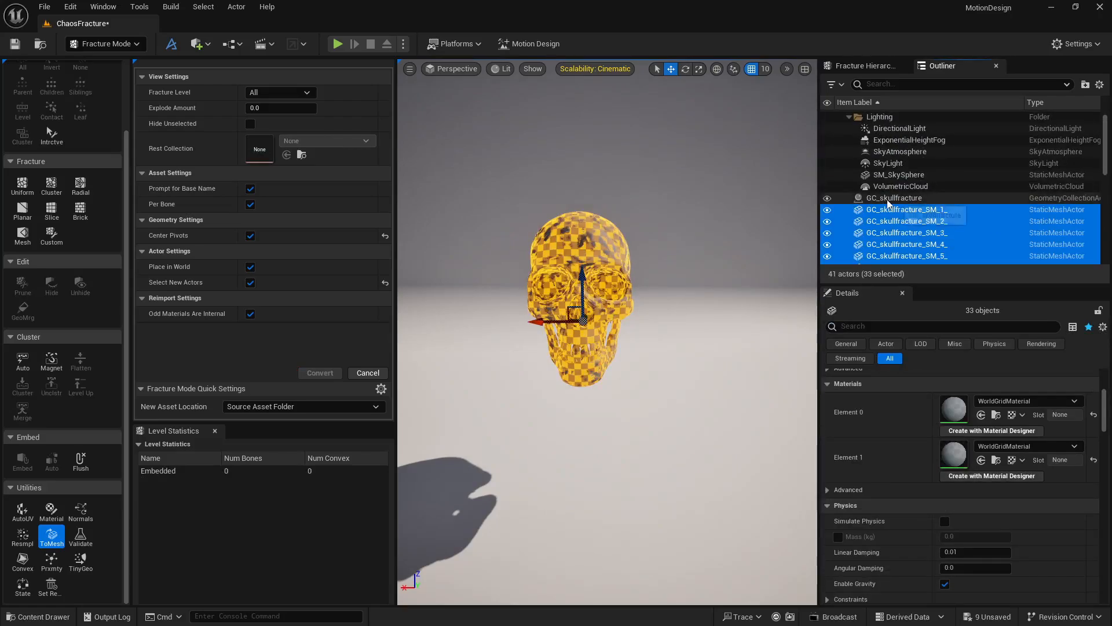
pyautogui.click(869, 199)
pyautogui.click(827, 198)
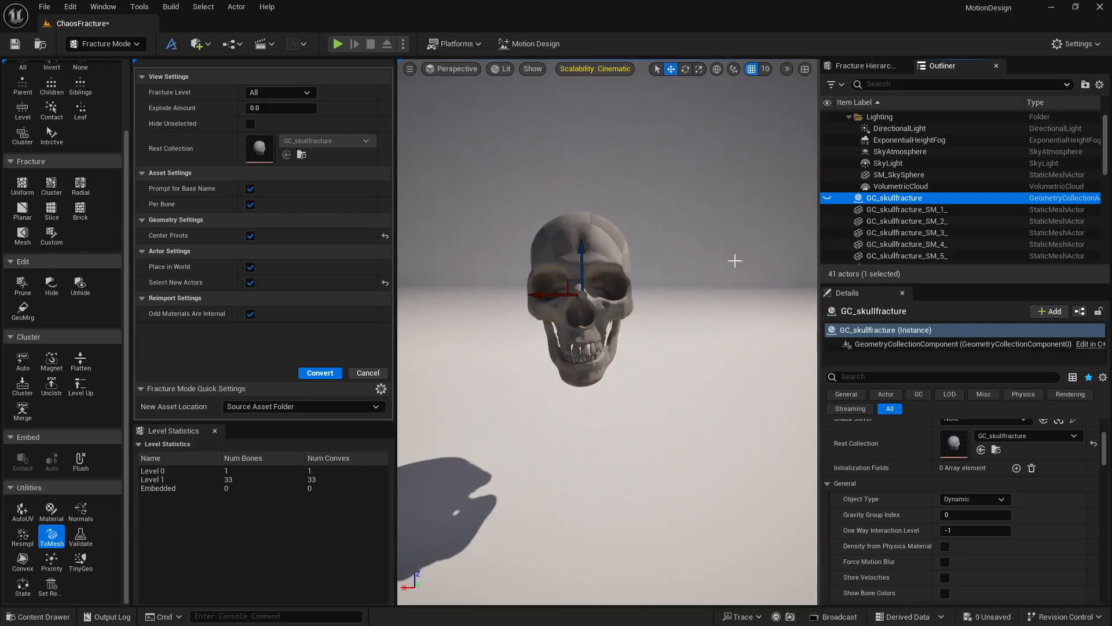
# - Try moving the upper skull piece and the lower skull piece sideways in turn, undoing each move
pyautogui.click(609, 241)
pyautogui.moveTo(548, 281); pyautogui.dragTo(710, 259)
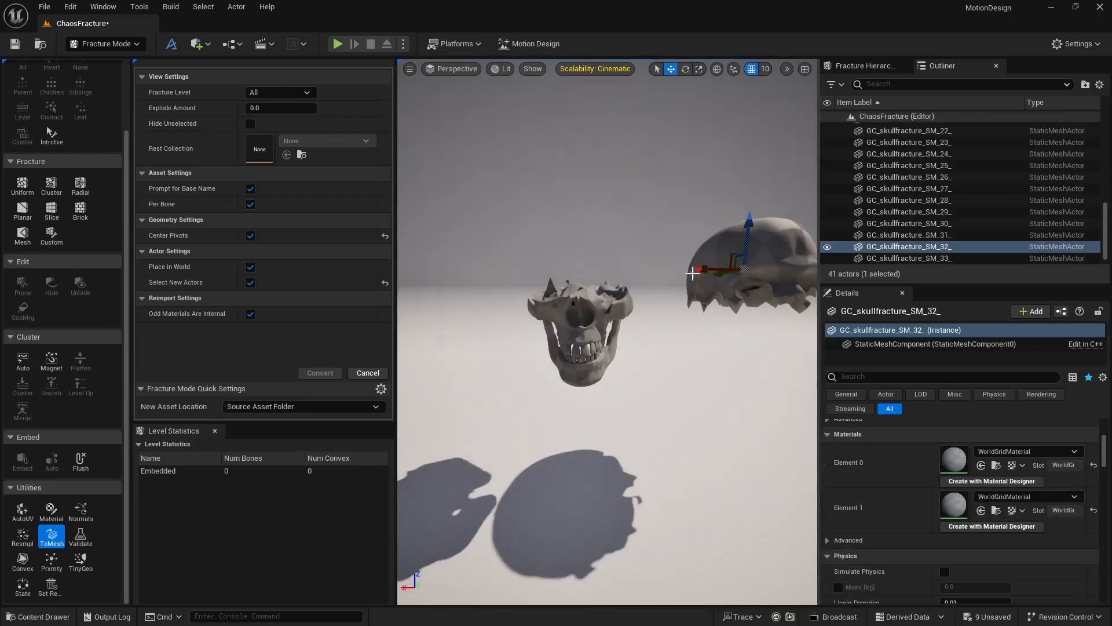
pyautogui.hotkey('ctrl', 'z')
pyautogui.click(574, 315)
pyautogui.moveTo(509, 322); pyautogui.dragTo(738, 307)
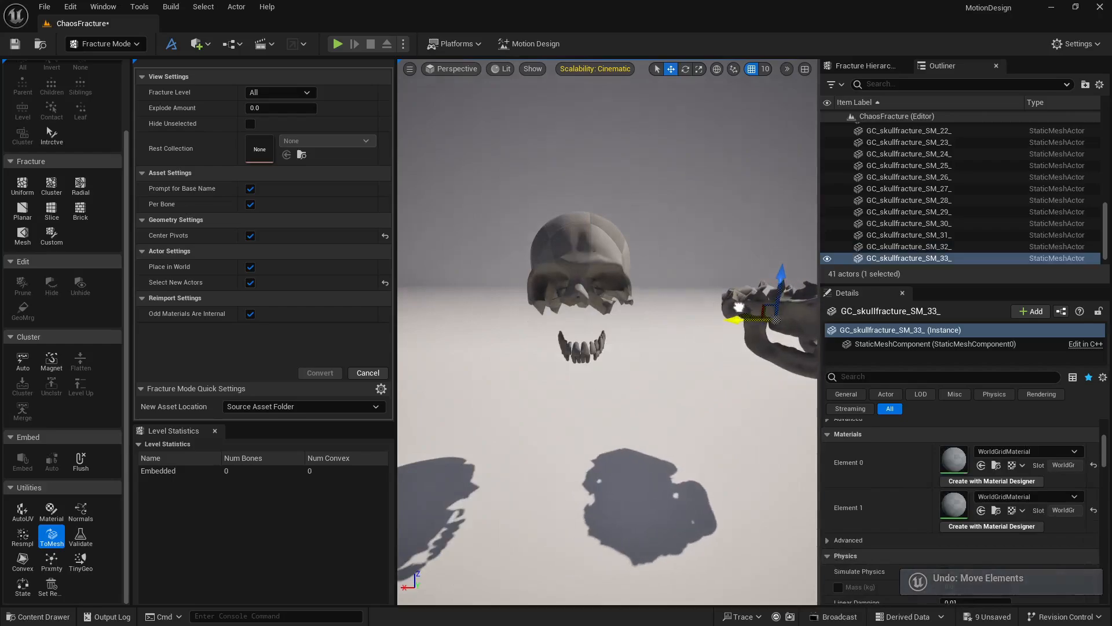
pyautogui.hotkey('ctrl', 'z')
# - Try raising the upper skull piece and lowering the lower one to separate them vertically, and undo both moves
pyautogui.click(573, 234)
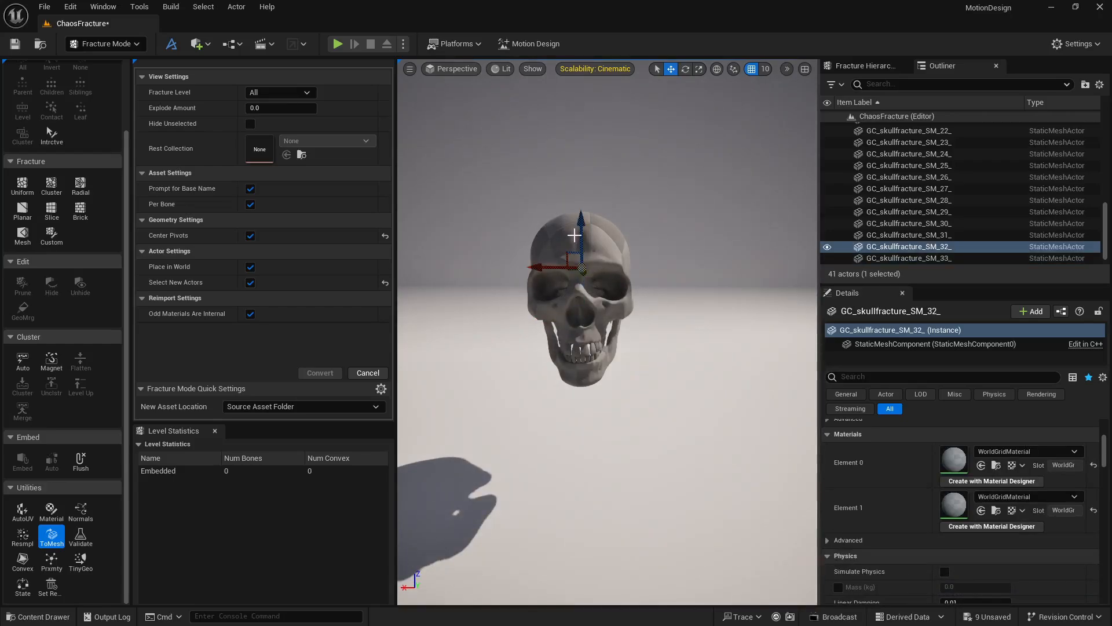
pyautogui.moveTo(580, 231); pyautogui.dragTo(580, 171)
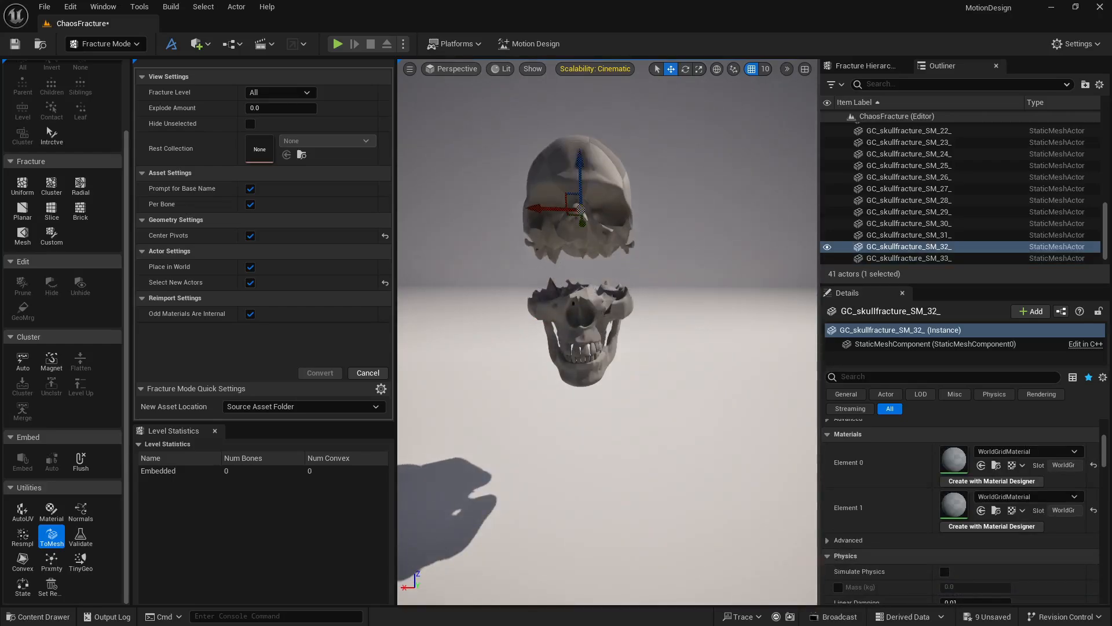
pyautogui.click(592, 296)
pyautogui.moveTo(584, 282); pyautogui.dragTo(583, 331)
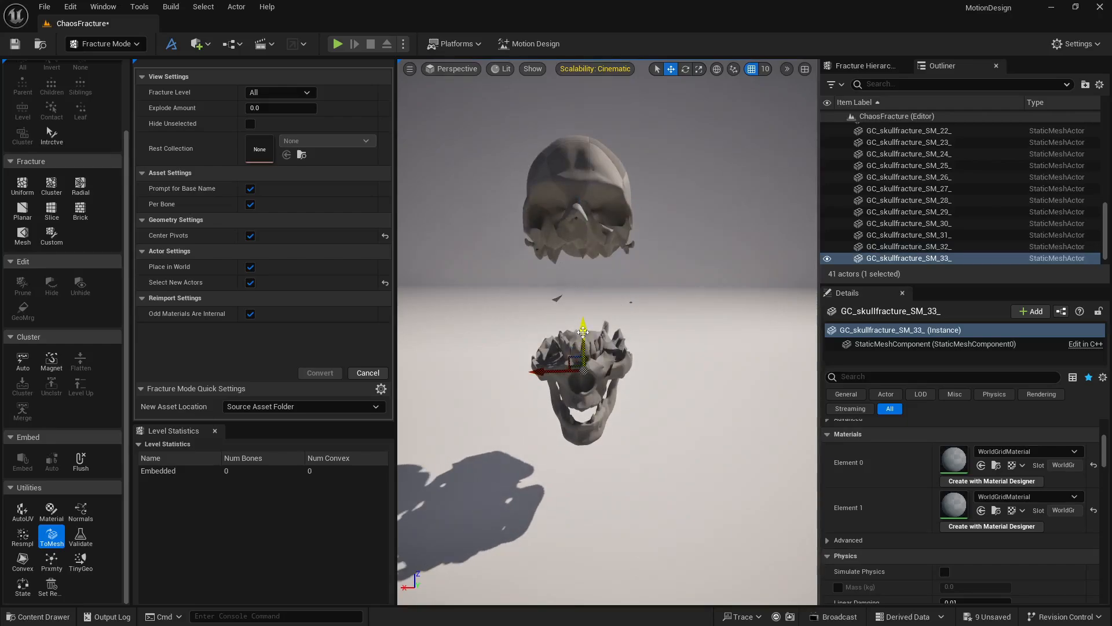
pyautogui.hotkey('ctrl', 'z')
pyautogui.hotkey('ctrl', 'z')
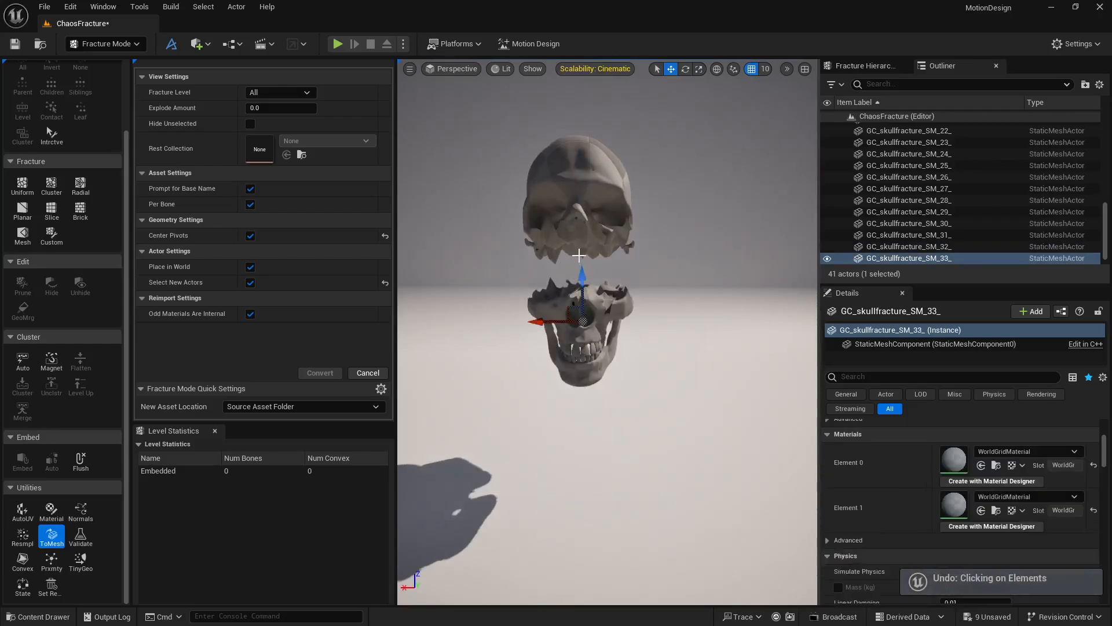
pyautogui.hotkey('ctrl', 'z')
pyautogui.hotkey('ctrl', 'z')
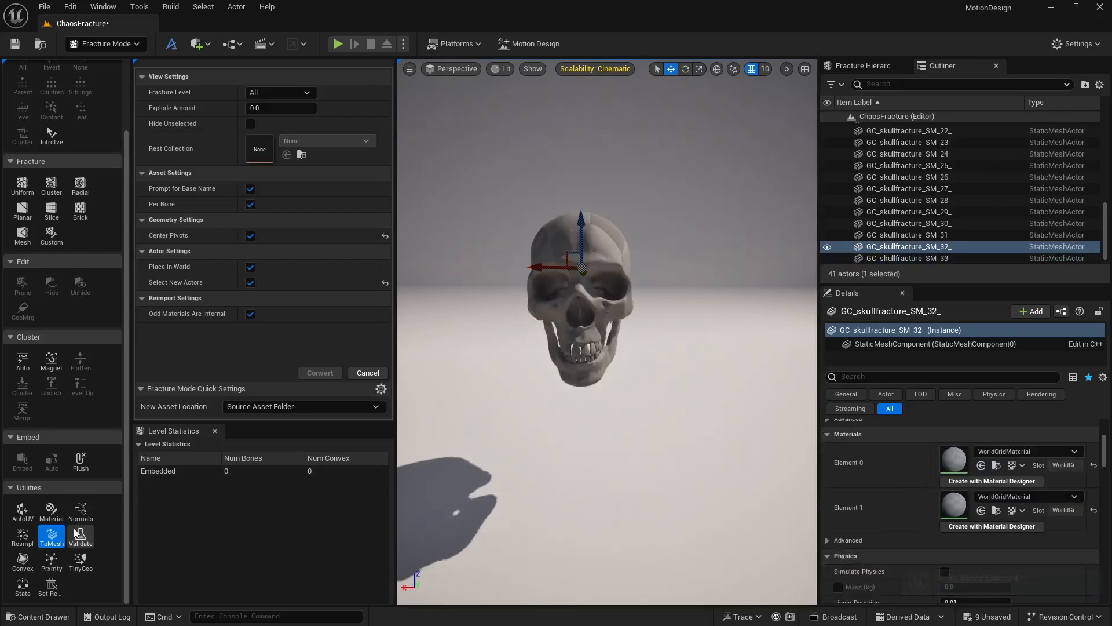
# - Apply NewMaterial1 from the Materials folder to the upper skull piece GC_skullfracture_SM_32_
pyautogui.click(39, 616)
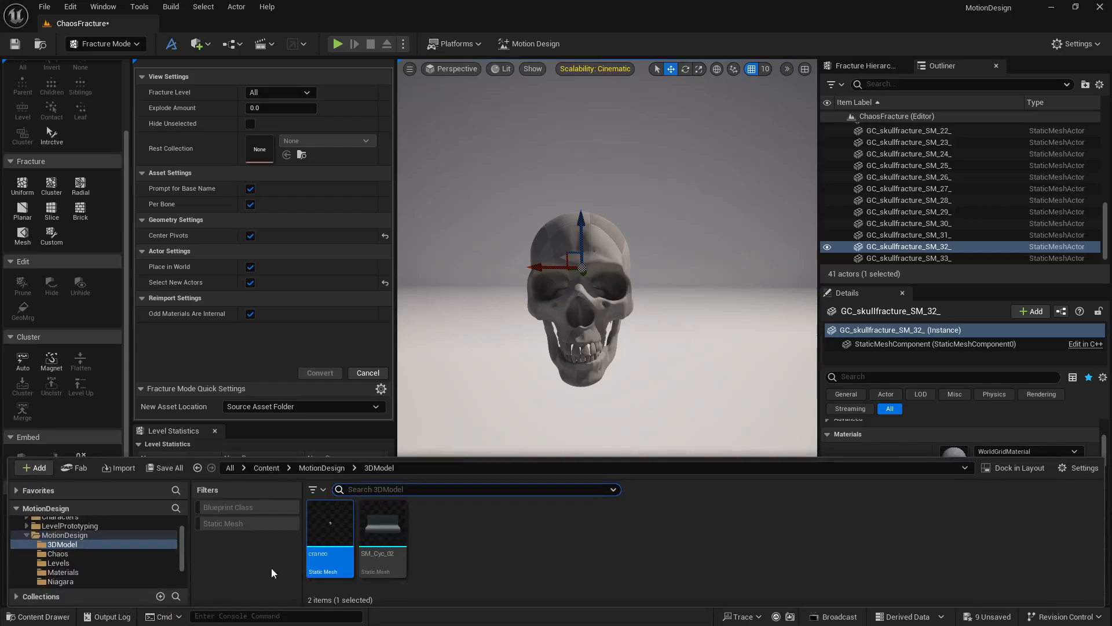
pyautogui.click(62, 572)
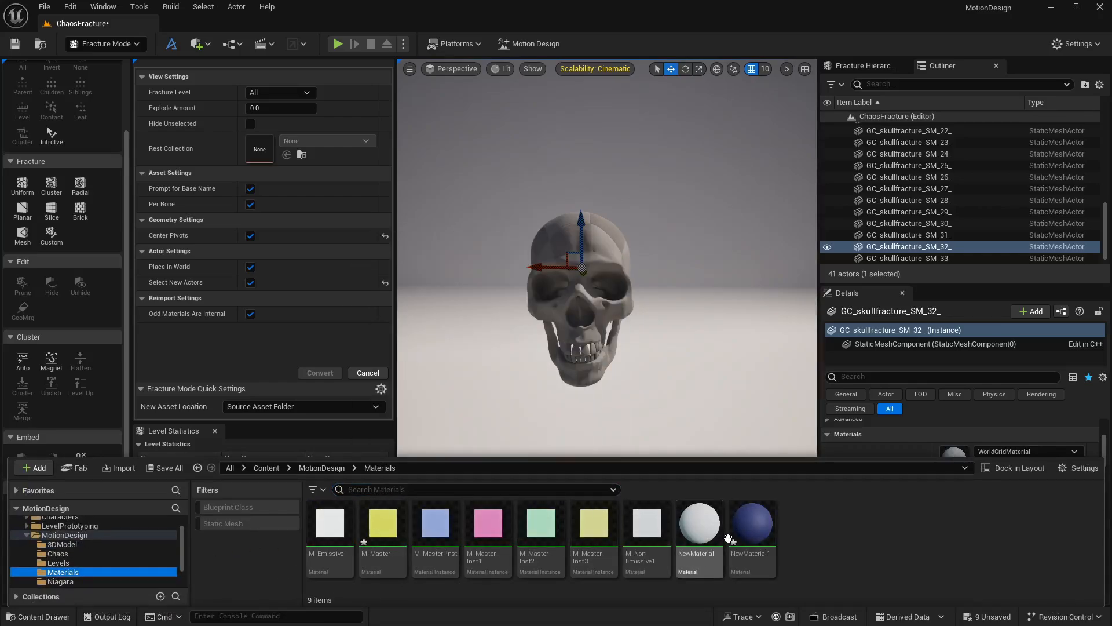
pyautogui.moveTo(744, 530); pyautogui.dragTo(542, 292)
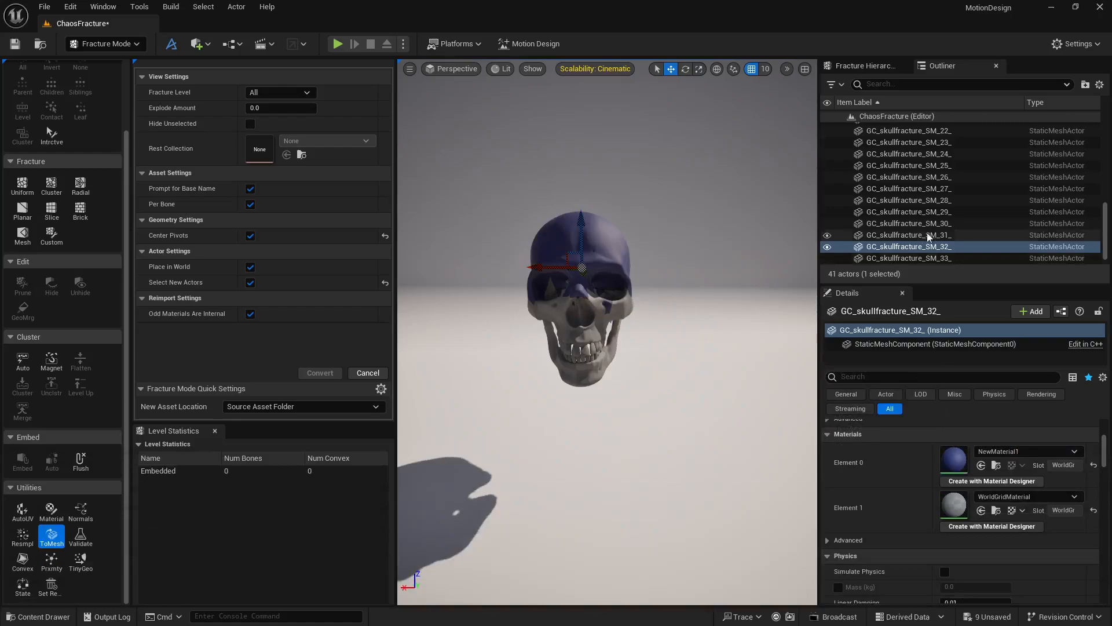
# - Delete all converted pieces from GC_skullfracture_SM_1_ to GC_skullfracture_SM_33_ from the level and show the GC_skullfracture geometry collection
pyautogui.scroll(10, 954, 211)
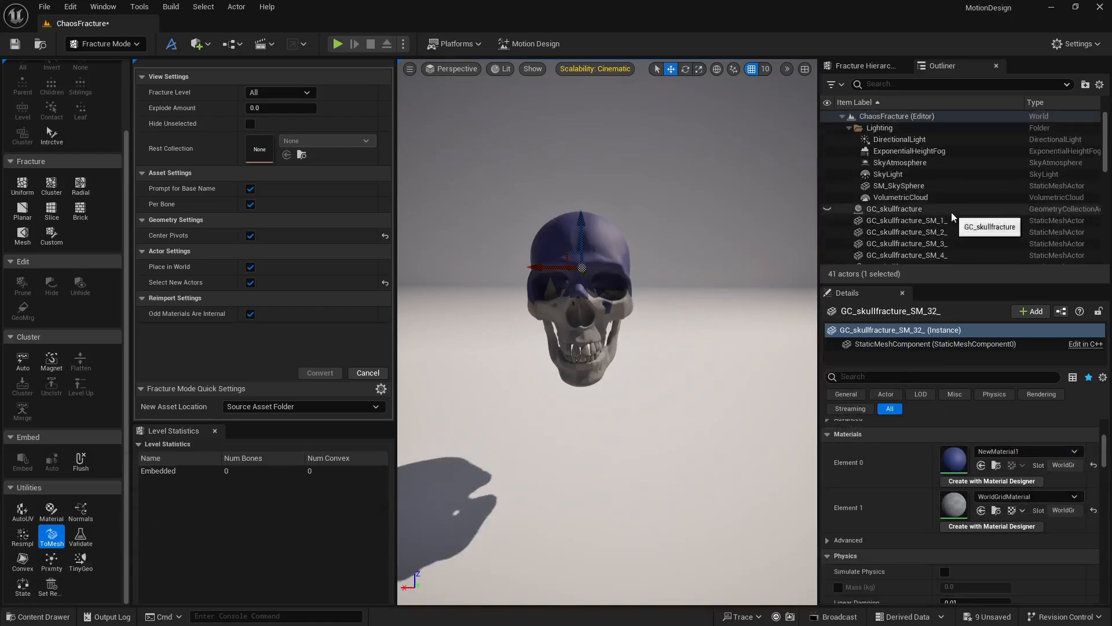
pyautogui.scroll(-3, 951, 212)
pyautogui.click(934, 173)
pyautogui.scroll(-8, 935, 180)
pyautogui.scroll(-5, 935, 192)
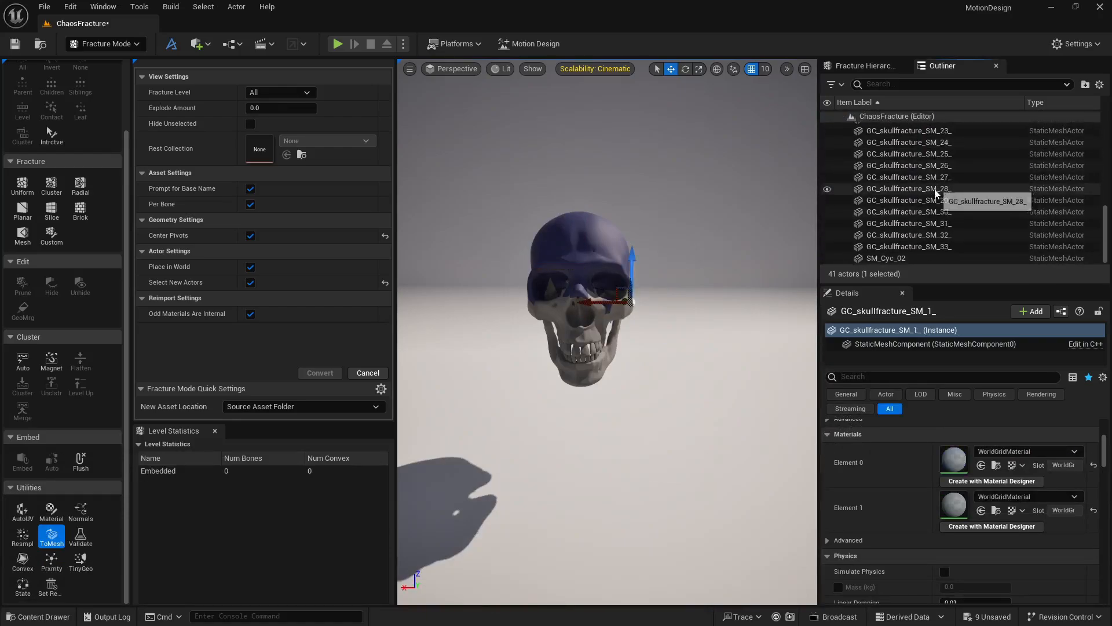
pyautogui.keyDown('shift'); pyautogui.click(909, 246); pyautogui.keyUp('shift')
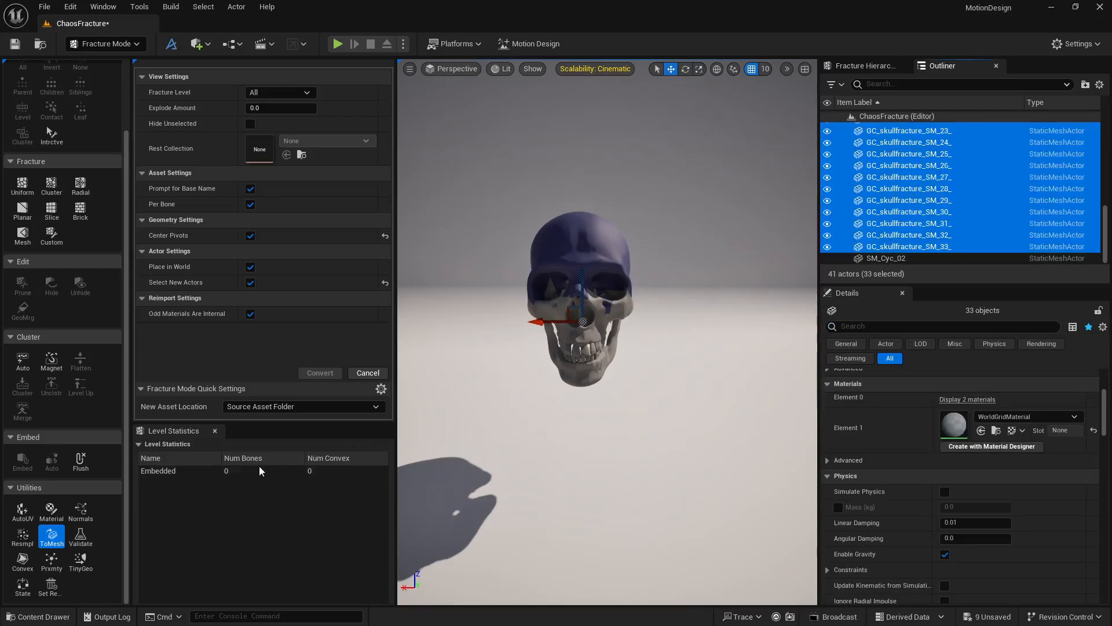
pyautogui.press('Delete')
pyautogui.click(895, 209)
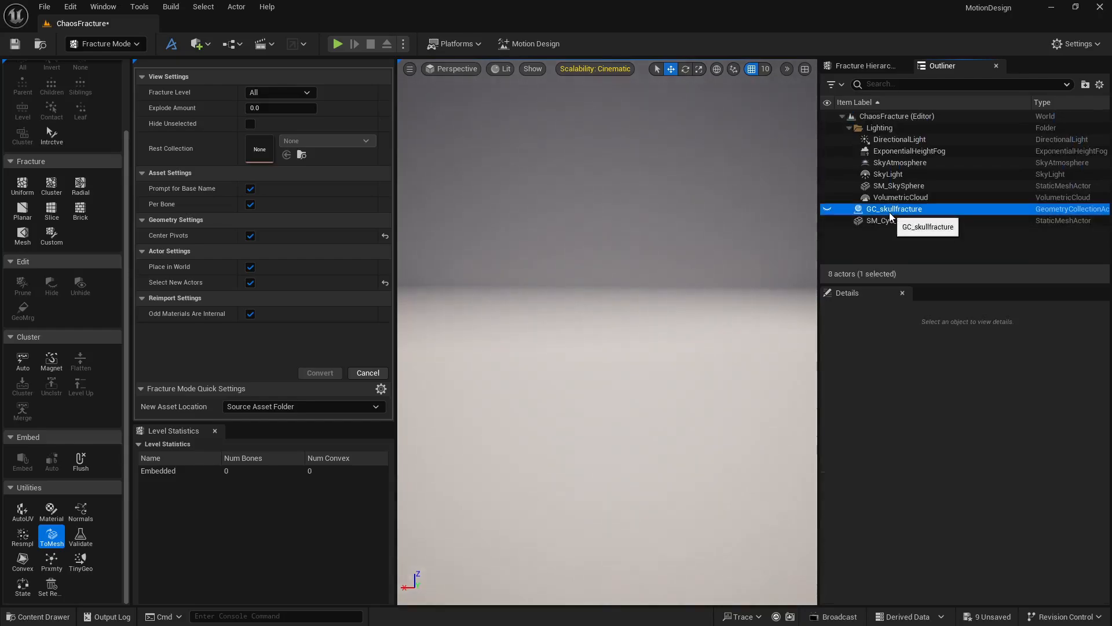
pyautogui.click(827, 209)
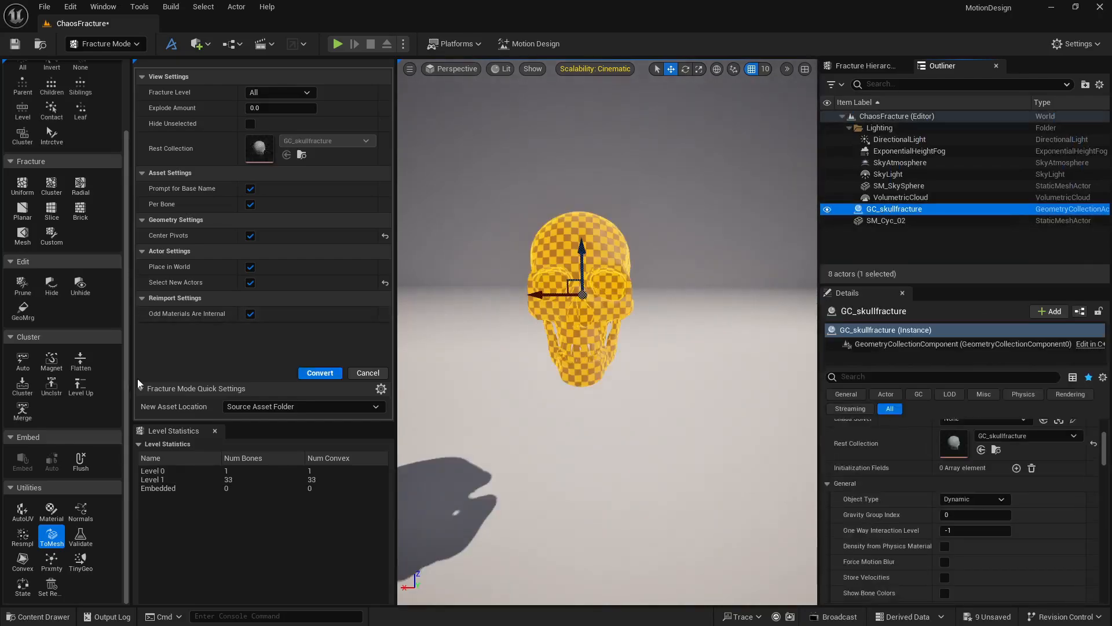
# - Set the first asset material slot of the GC_skullfracture geometry collection to NewMaterial1 from the Materials folder
pyautogui.click(511, 308)
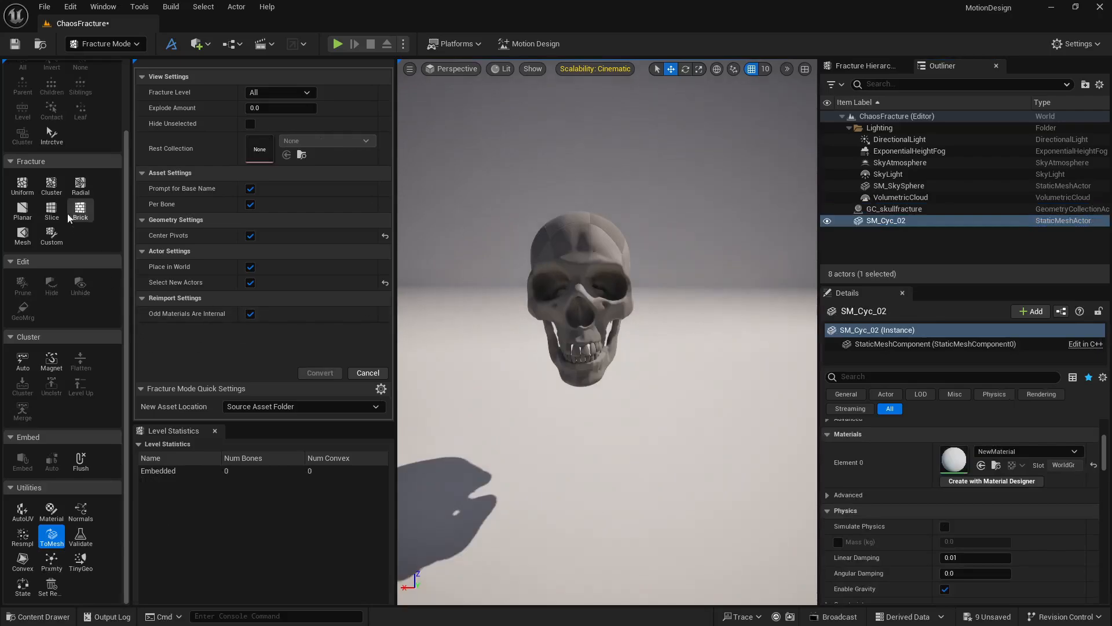
pyautogui.scroll(2, 46, 156)
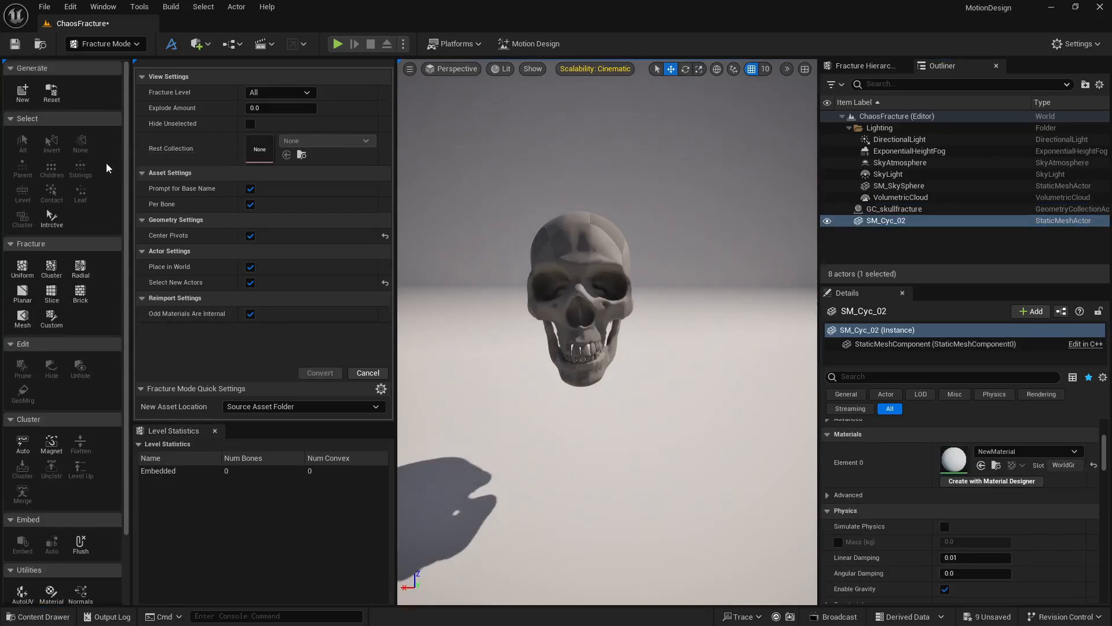
pyautogui.click(894, 208)
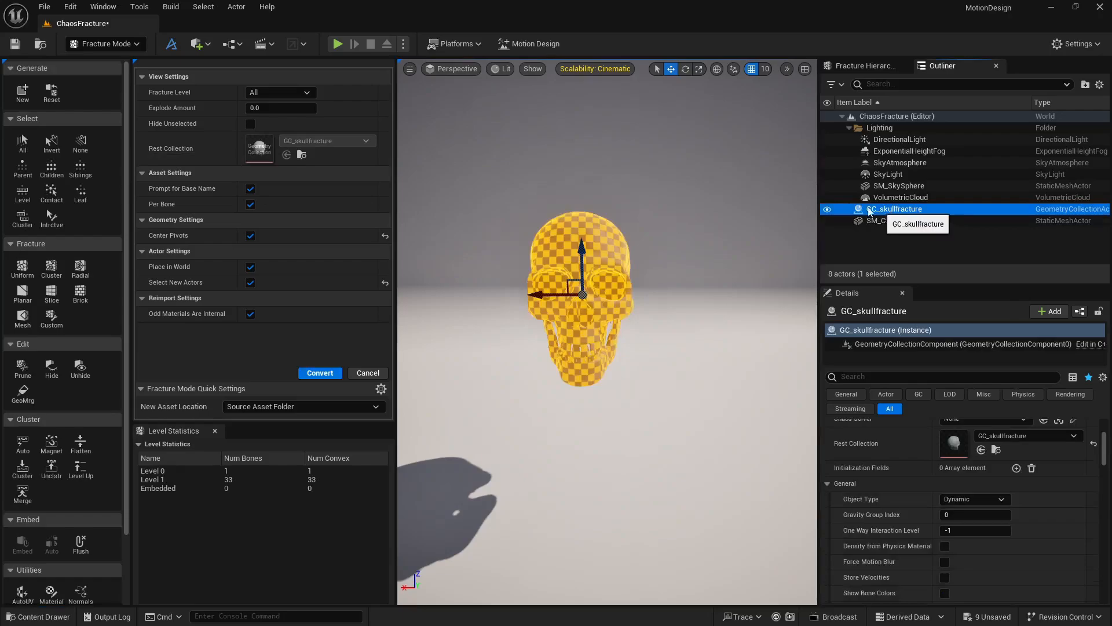
pyautogui.scroll(-3, 37, 475)
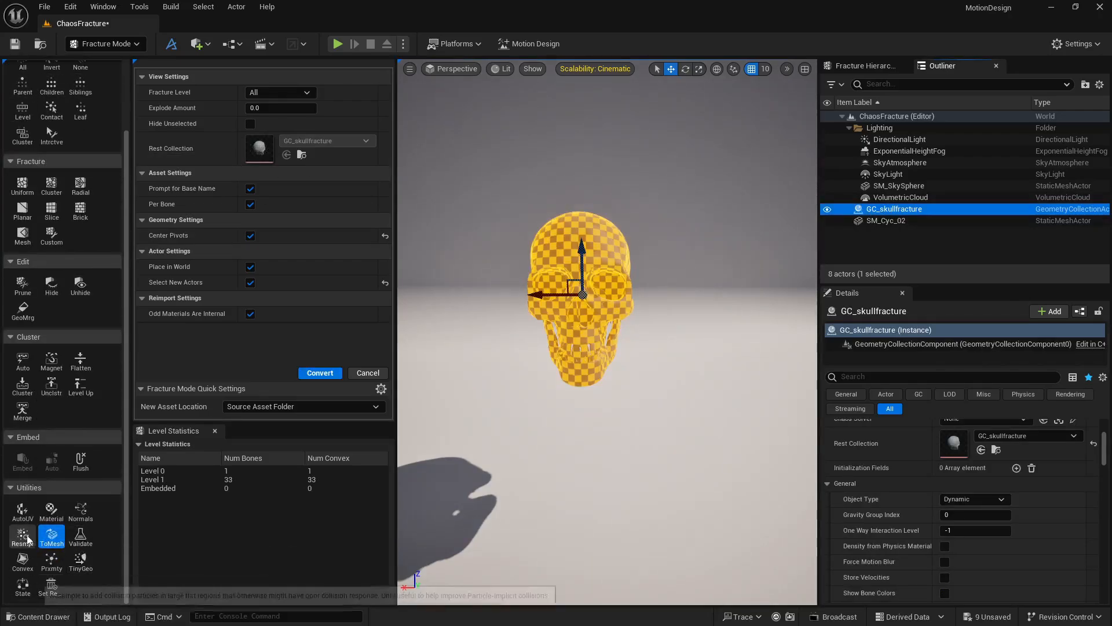
pyautogui.click(51, 511)
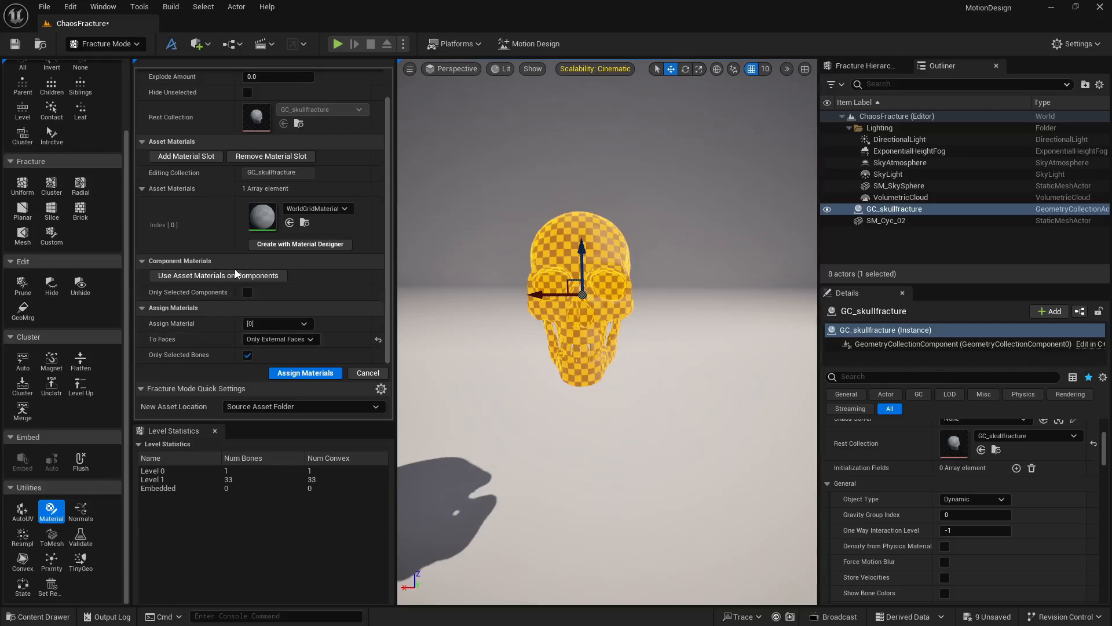
pyautogui.click(38, 616)
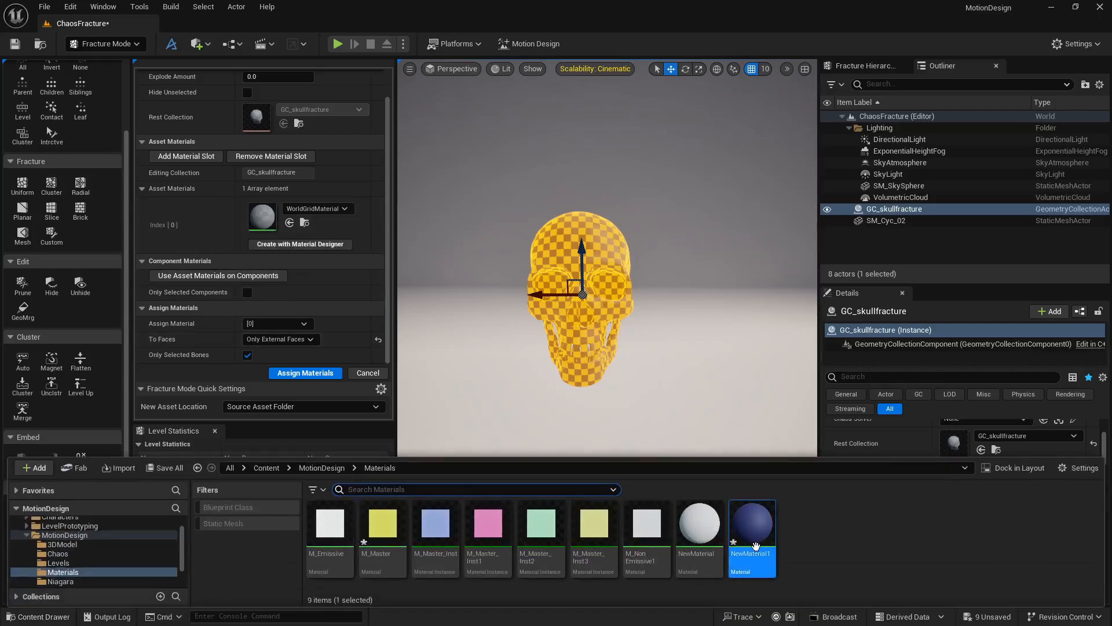
pyautogui.moveTo(752, 524); pyautogui.dragTo(264, 220)
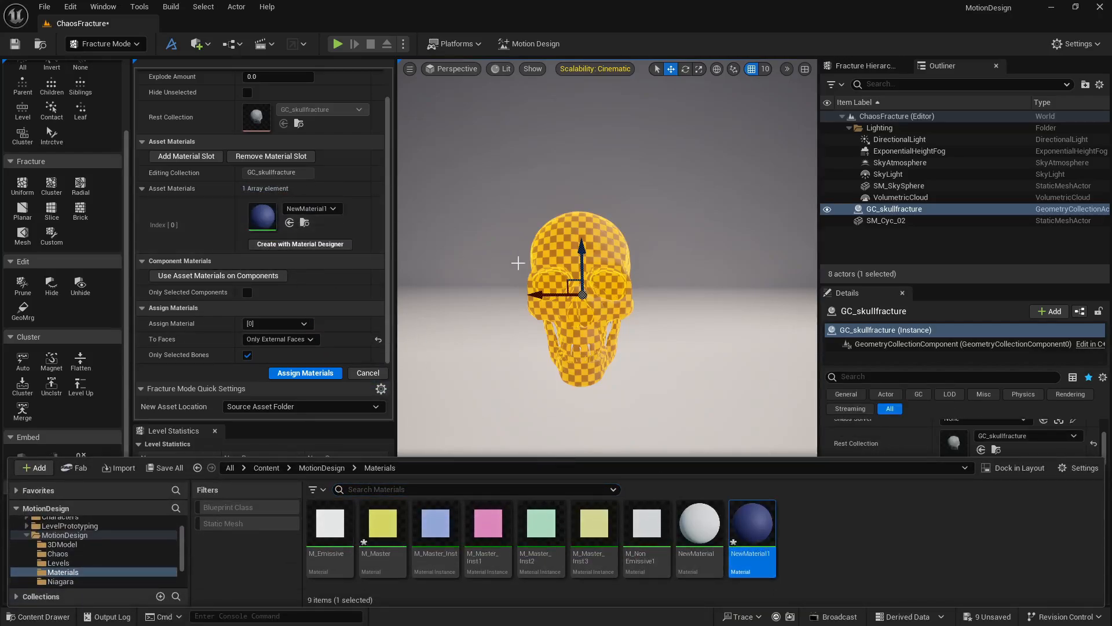
pyautogui.click(469, 273)
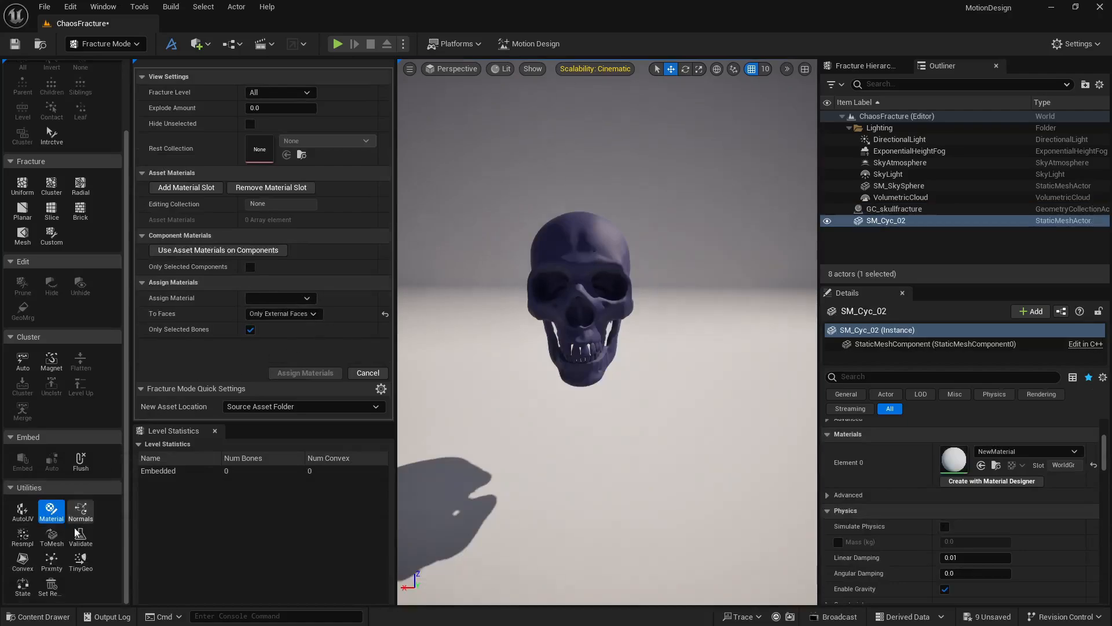
# - Add a second asset material slot to GC_skullfracture and fill it with M_Master
pyautogui.click(893, 208)
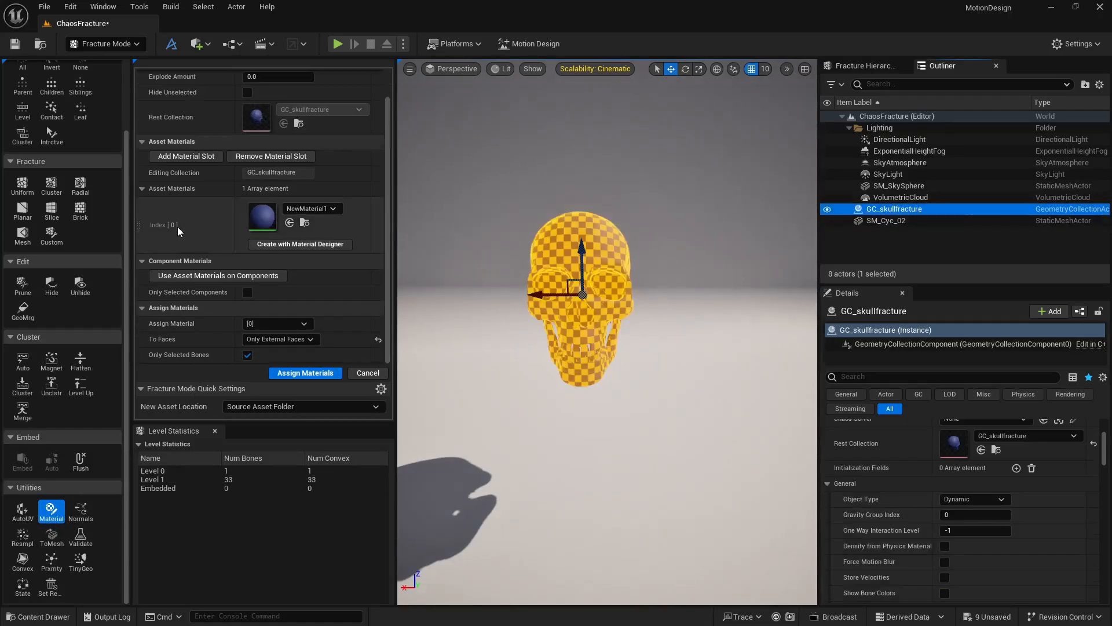
pyautogui.click(186, 156)
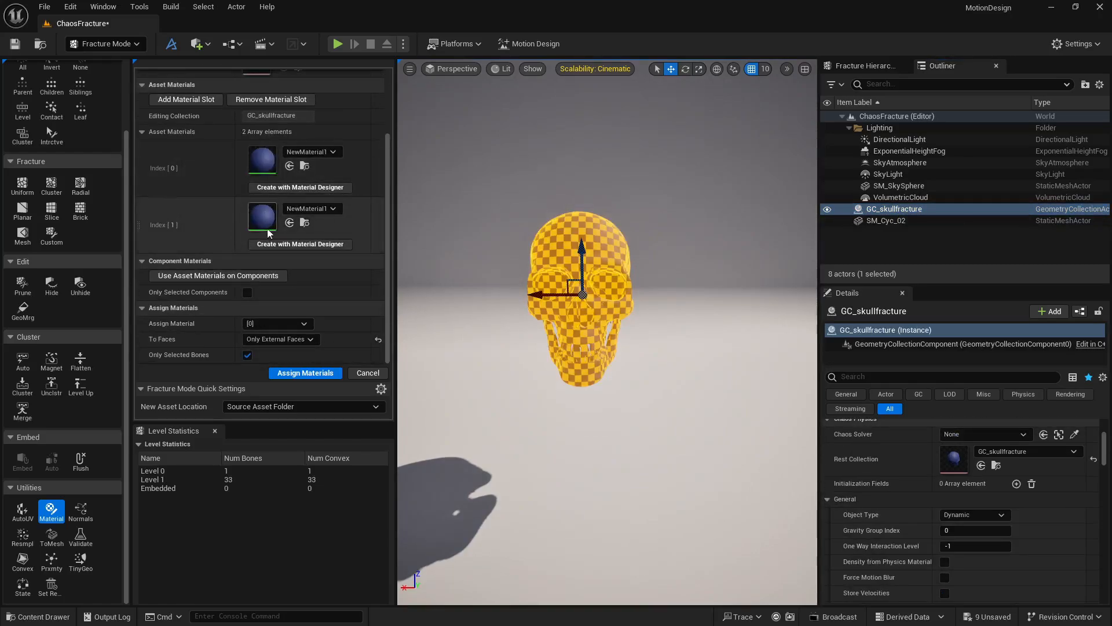
pyautogui.click(40, 616)
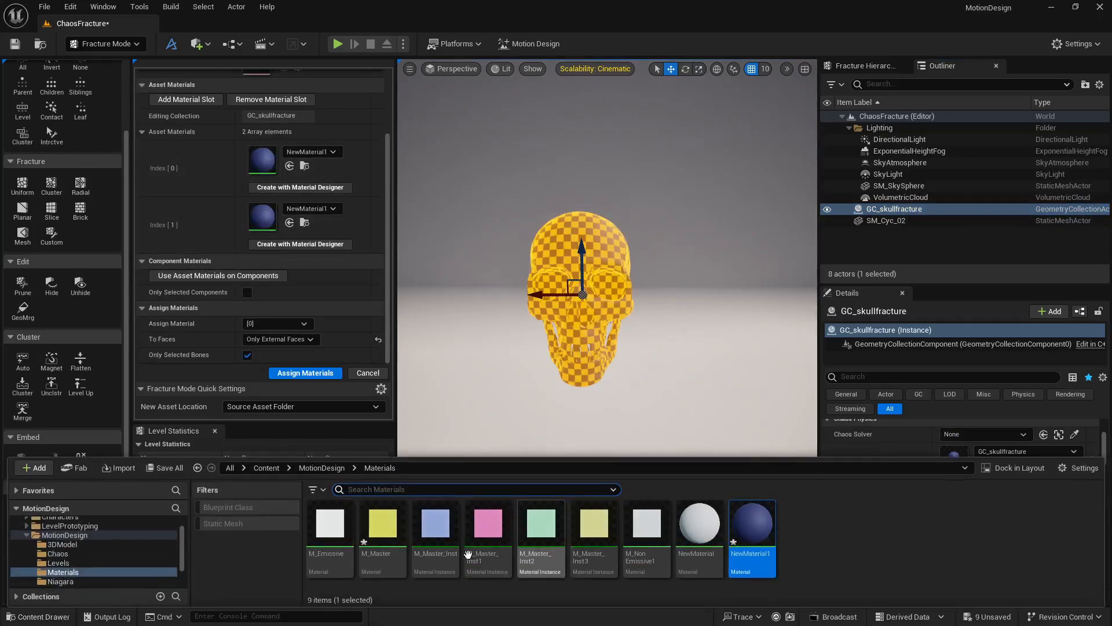
pyautogui.moveTo(382, 524); pyautogui.dragTo(260, 217)
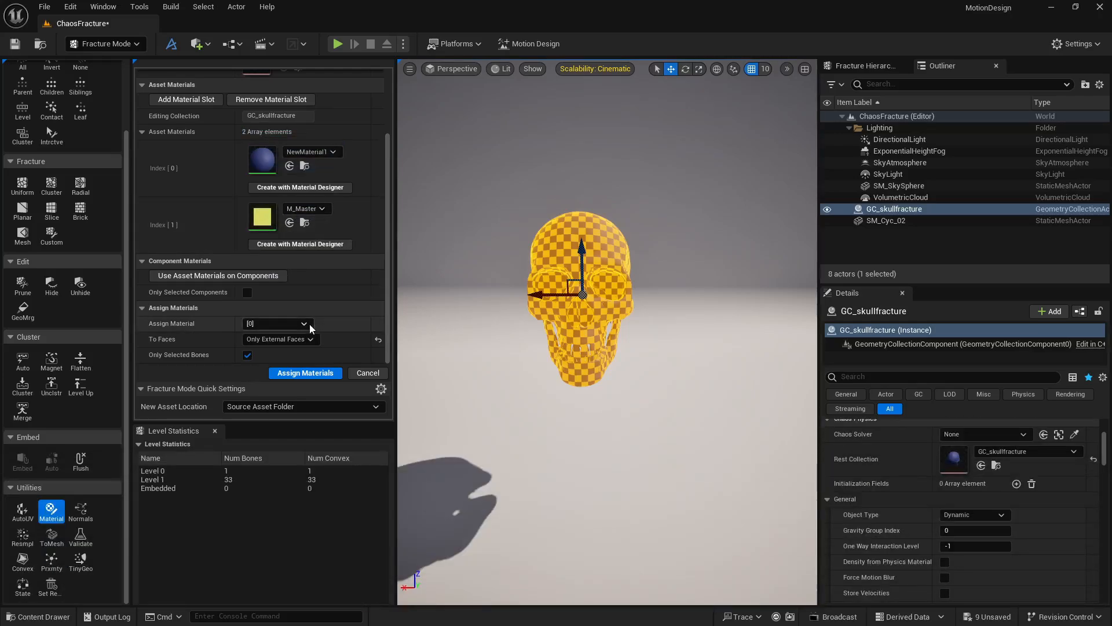
# - Set the material assignment of GC_skullfracture to slot [1] on Only Internal Faces and deselect the skull
pyautogui.click(305, 324)
pyautogui.click(286, 346)
pyautogui.click(286, 339)
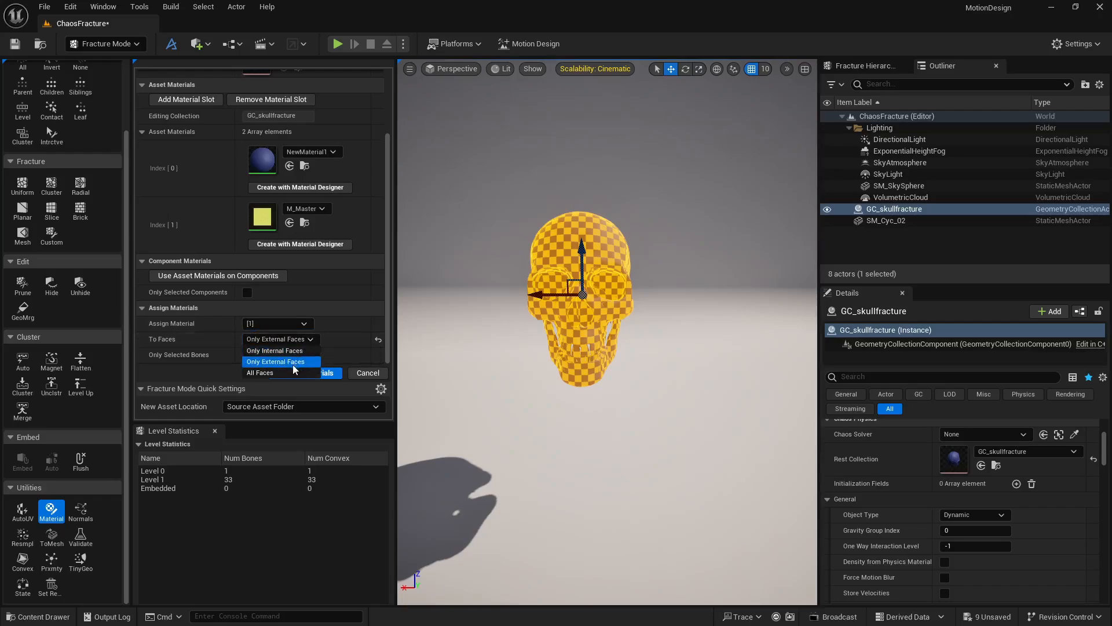
pyautogui.click(293, 351)
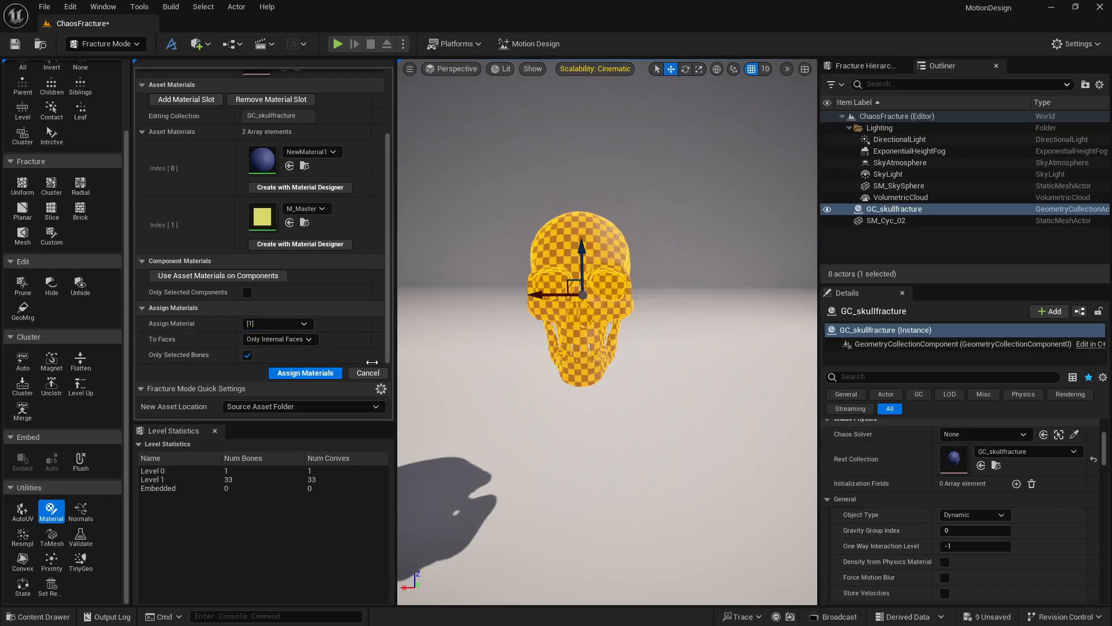
pyautogui.click(498, 331)
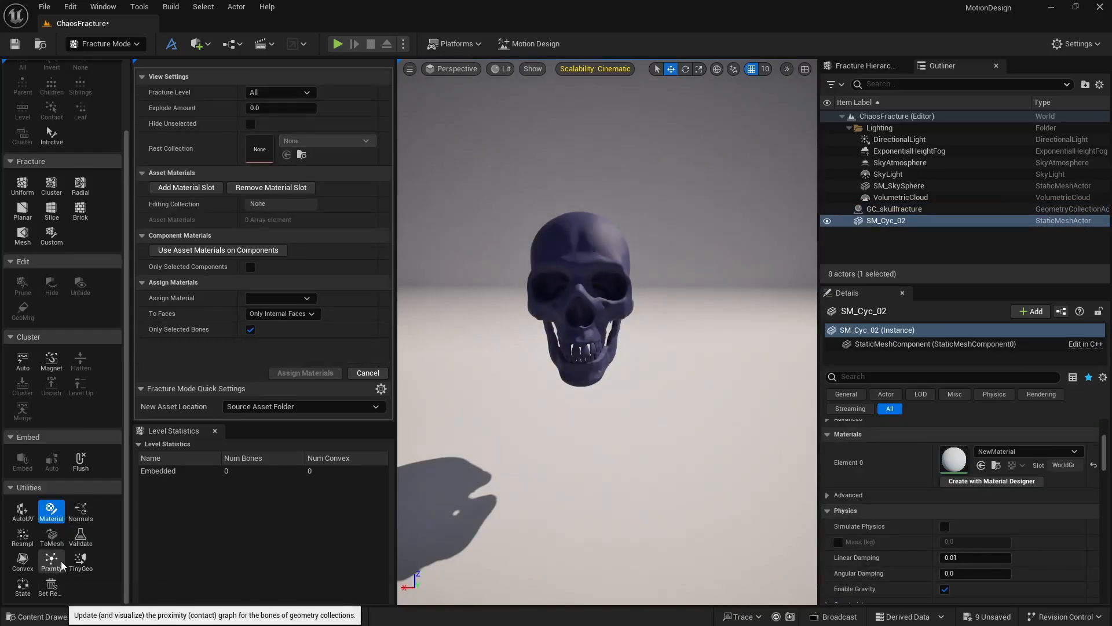
# - Begin a per-bone mesh conversion of GC_skullfracture and create a SkullFracture folder inside MotionDesign as its destination
pyautogui.click(61, 540)
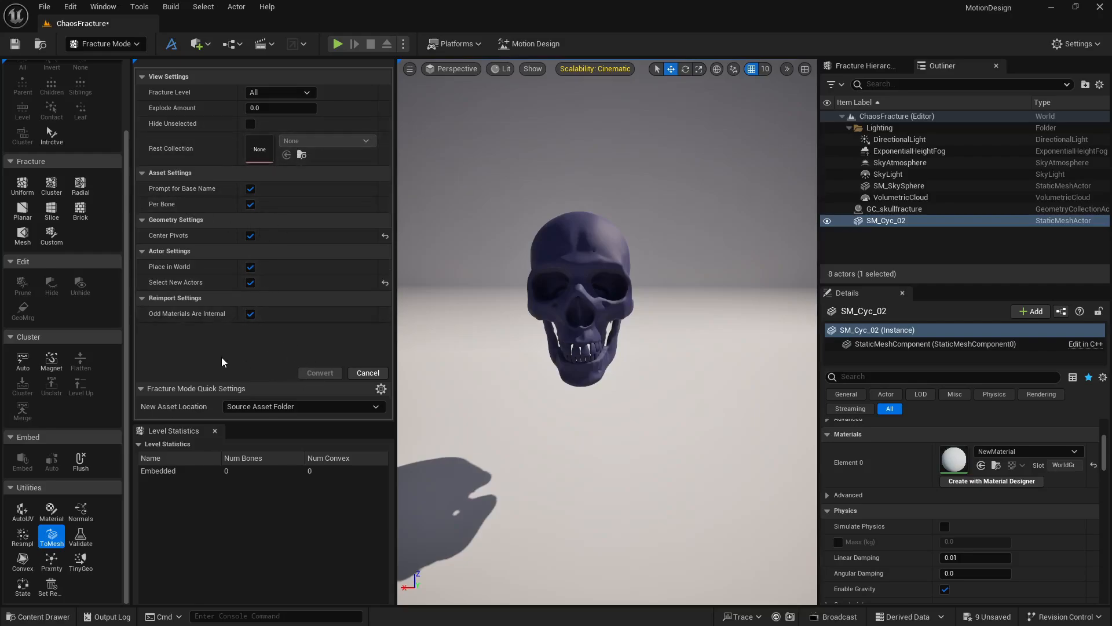
pyautogui.click(875, 209)
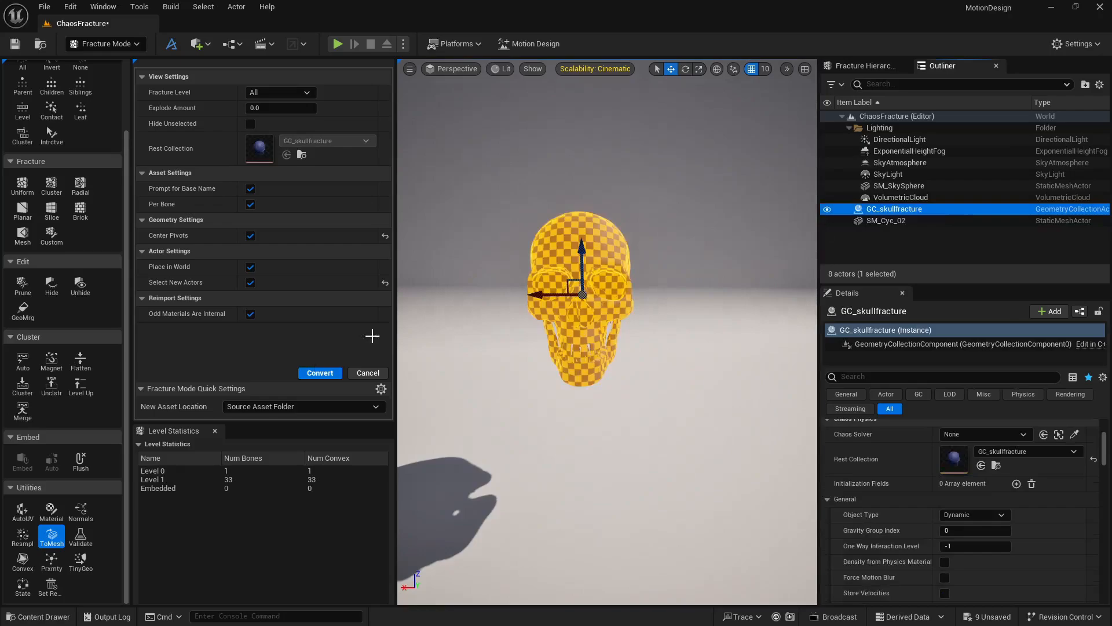
pyautogui.click(317, 372)
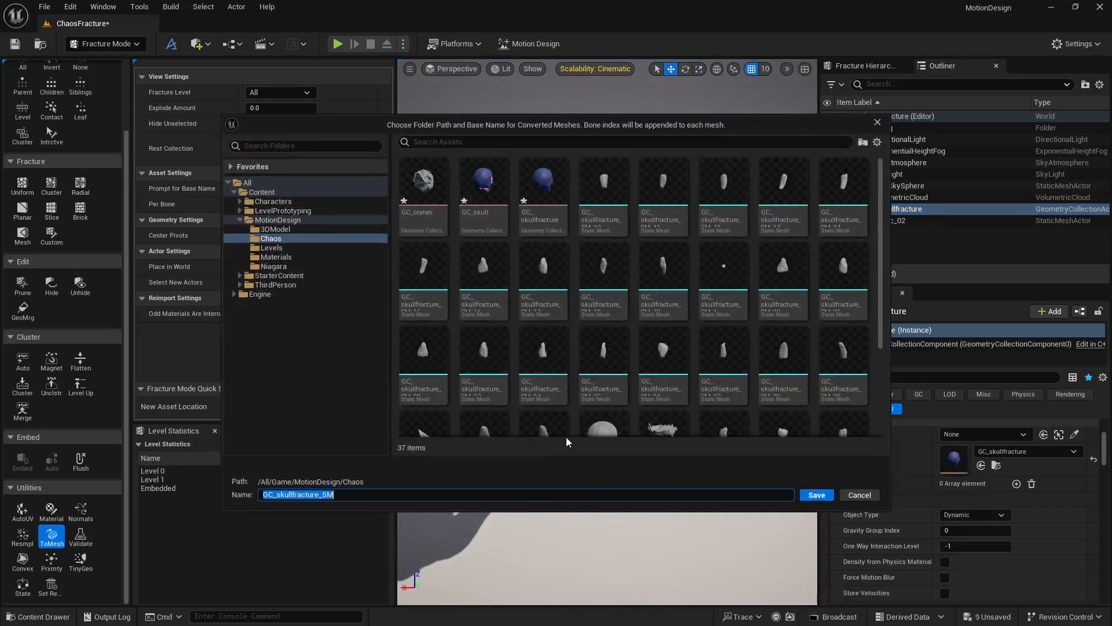
pyautogui.rightClick(273, 220)
pyautogui.click(320, 245)
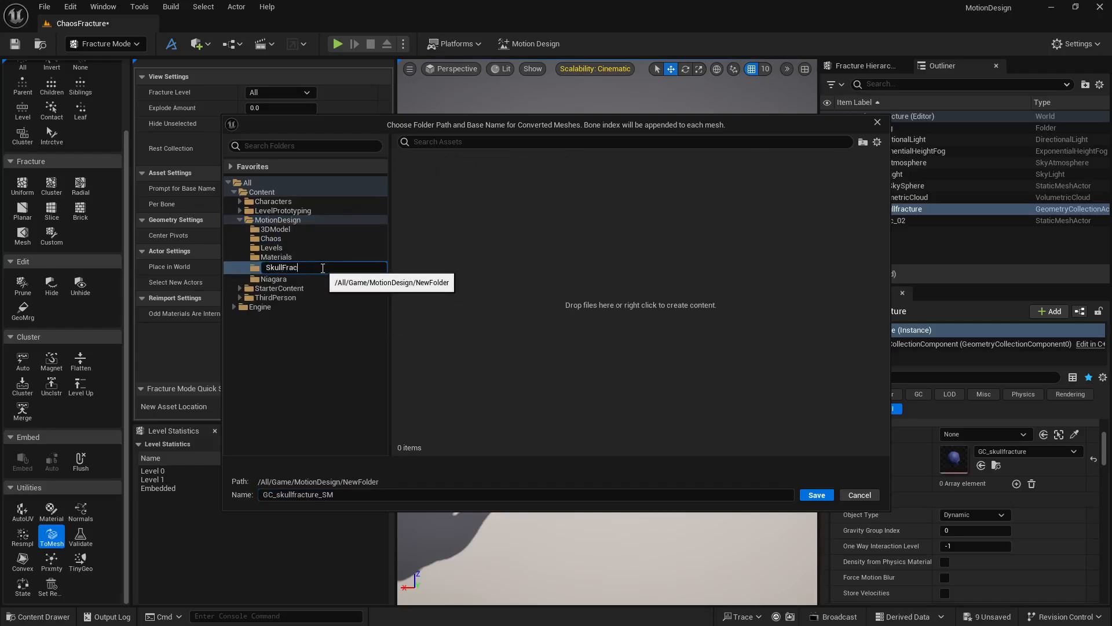
pyautogui.write('SkullFracture')
pyautogui.press('Return')
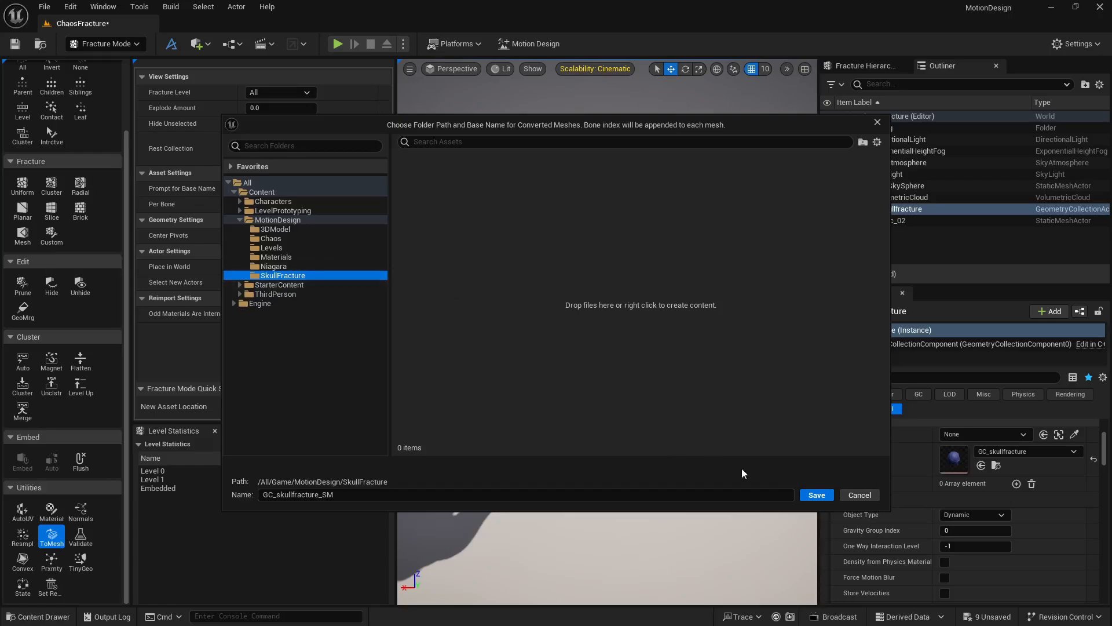
# - Convert the bones with base name GC_skullfracture_SM without saving the new assets, and hide the original GC_skullfracture collection
pyautogui.click(830, 494)
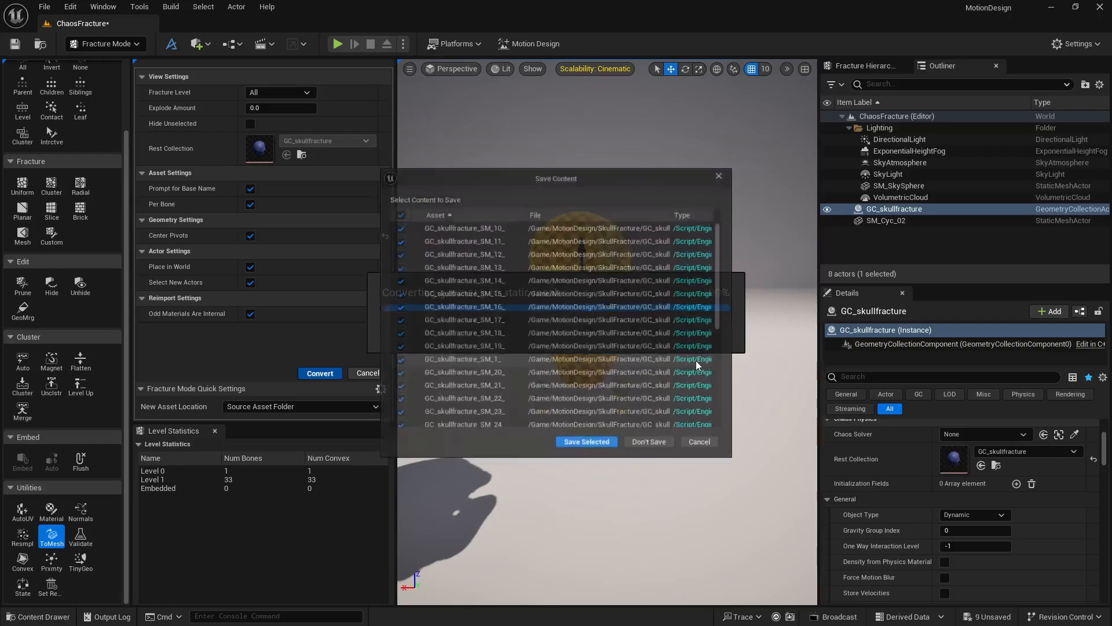
pyautogui.click(654, 449)
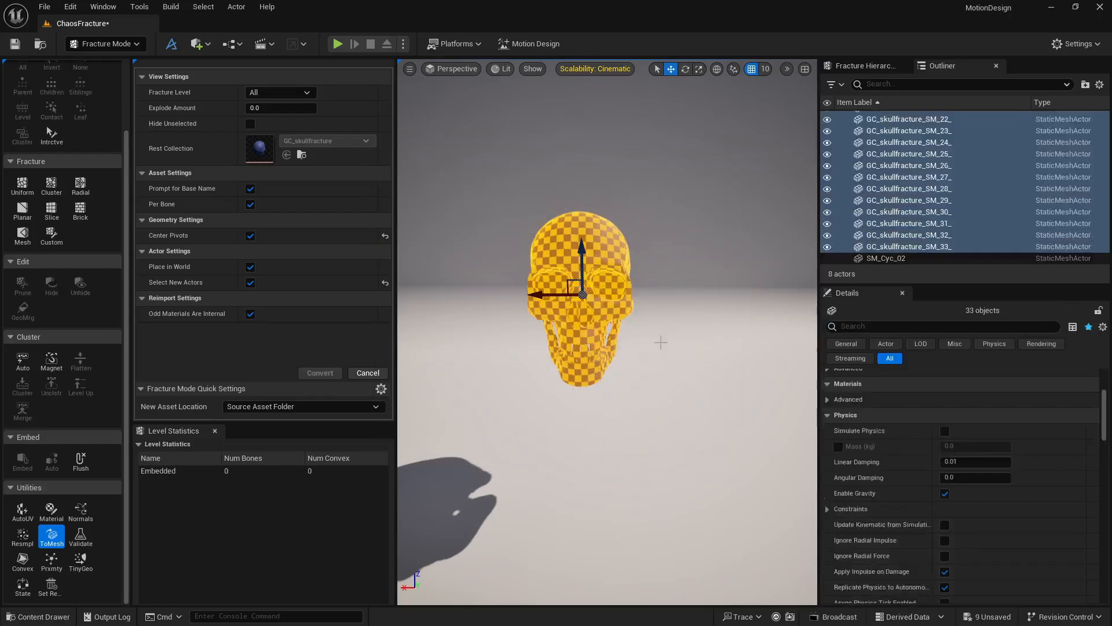
pyautogui.scroll(9, 867, 171)
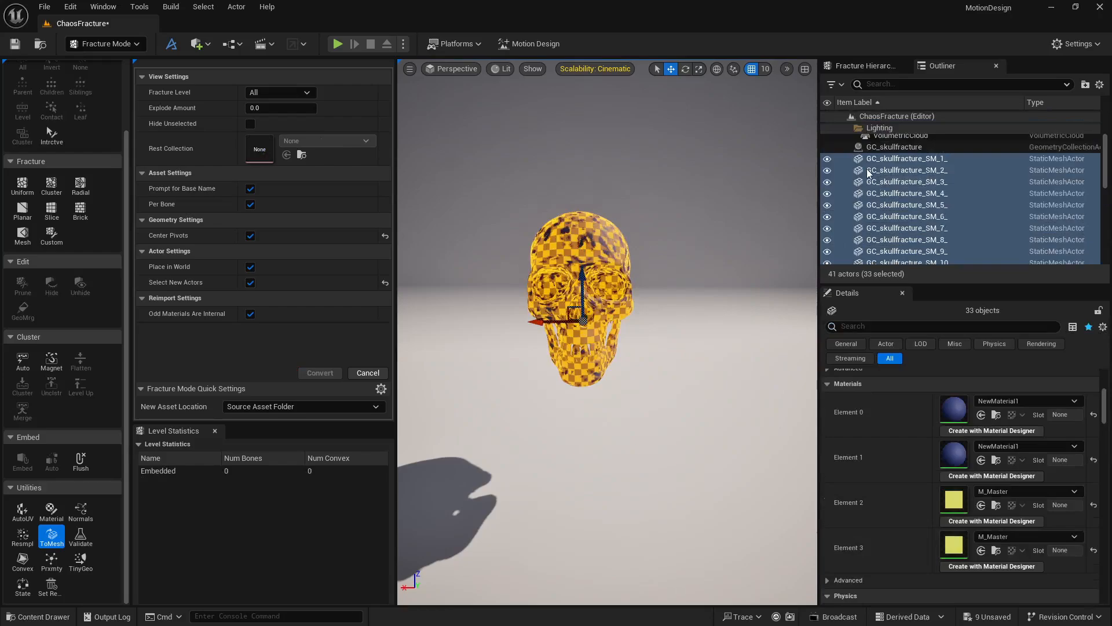
pyautogui.click(827, 184)
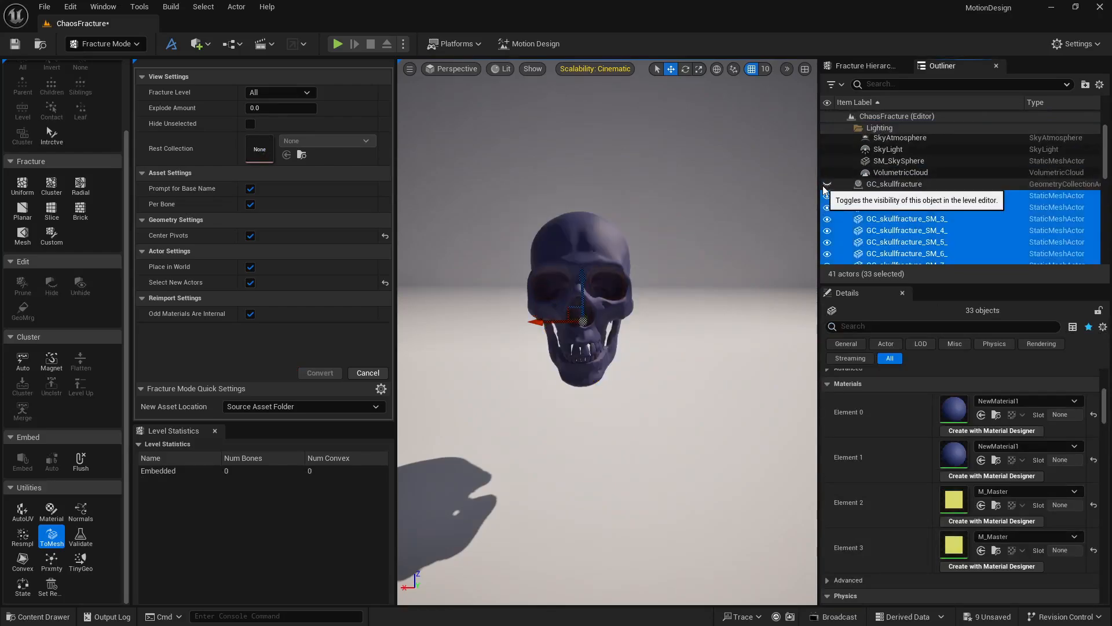
# - Try raising the upper skull piece GC_skullfracture_SM_32_ to expose its inner faces, and undo the move
pyautogui.click(575, 245)
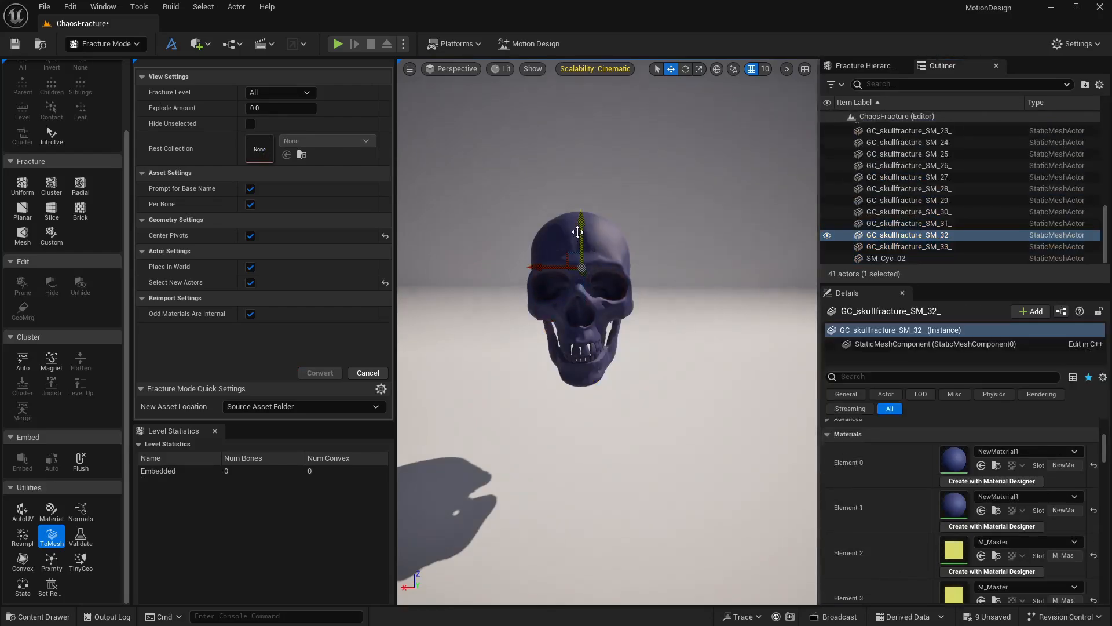
pyautogui.moveTo(578, 231); pyautogui.dragTo(589, 154)
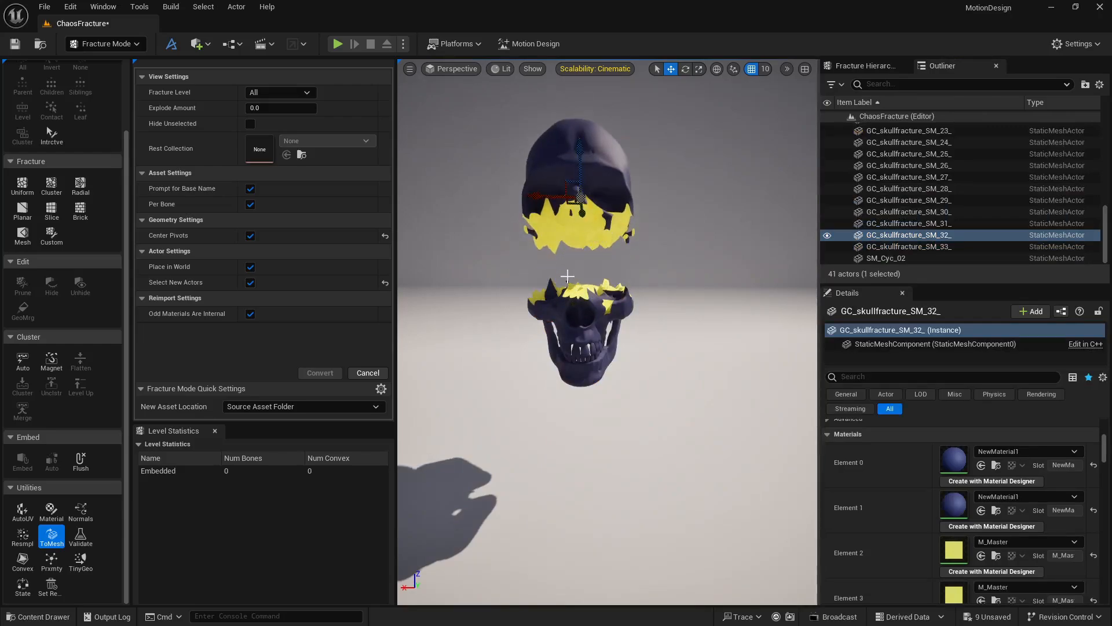
pyautogui.hotkey('ctrl', 'z')
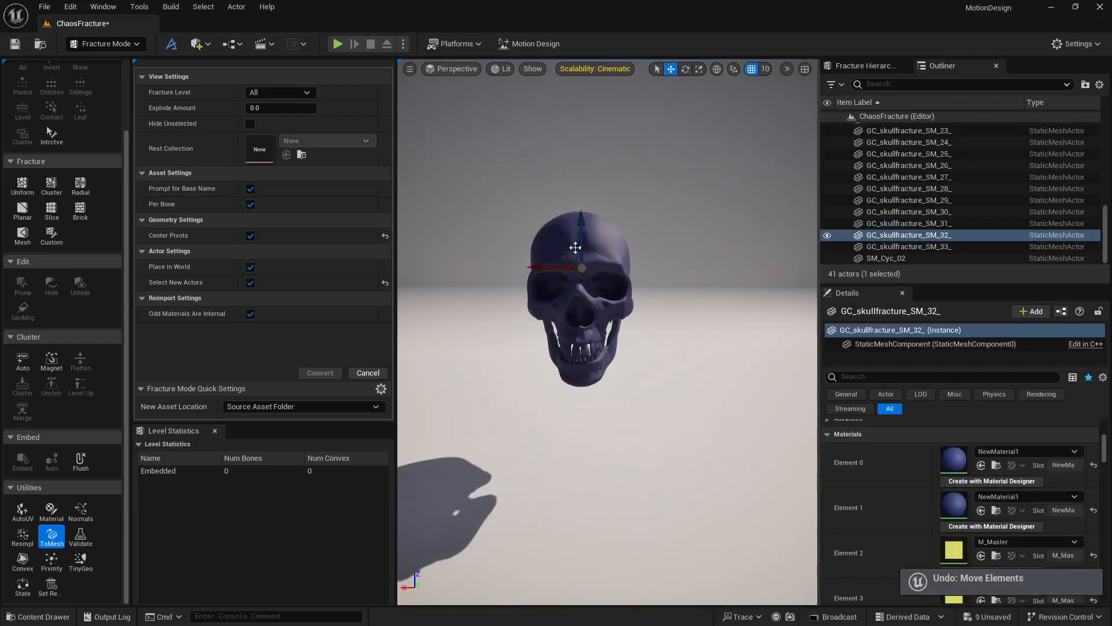
pyautogui.hotkey('ctrl', 'y')
pyautogui.hotkey('ctrl', 'z')
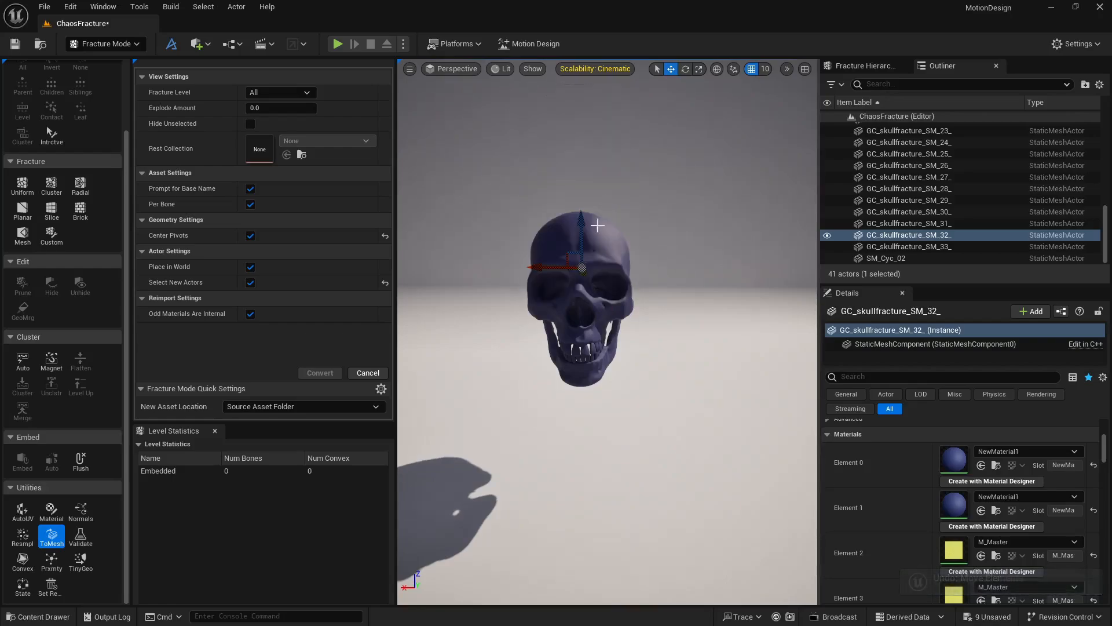
# - Try moving the small tooth piece GC_skullfracture_SM_31_ sideways and lowering the piece GC_skullfracture_SM_33_, undoing each move
pyautogui.click(565, 354)
pyautogui.moveTo(545, 349); pyautogui.dragTo(698, 354)
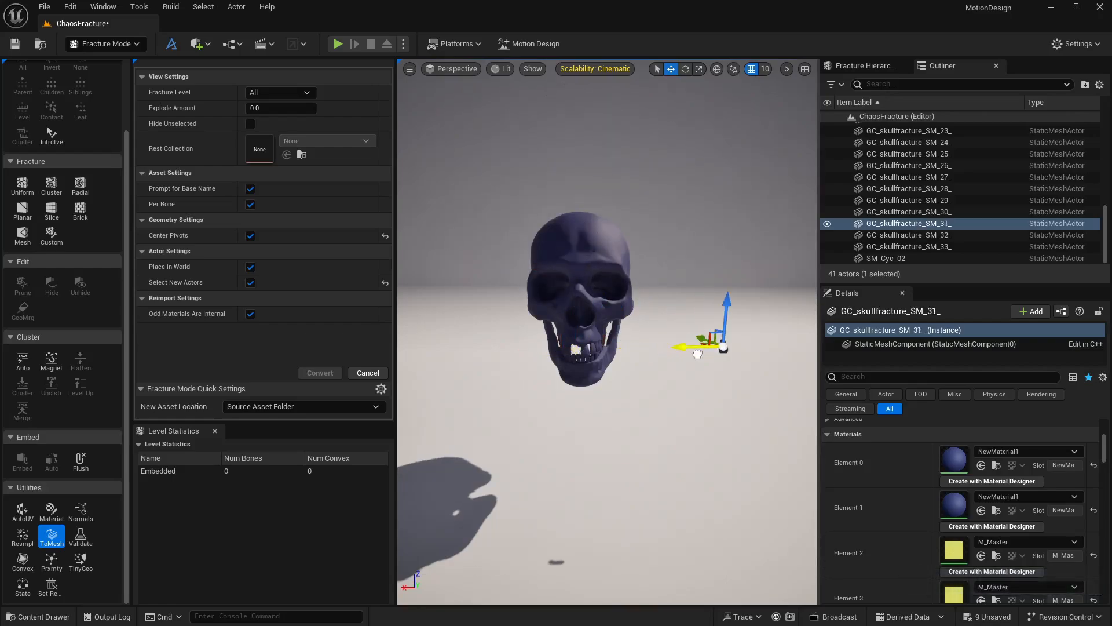
pyautogui.hotkey('ctrl', 'z')
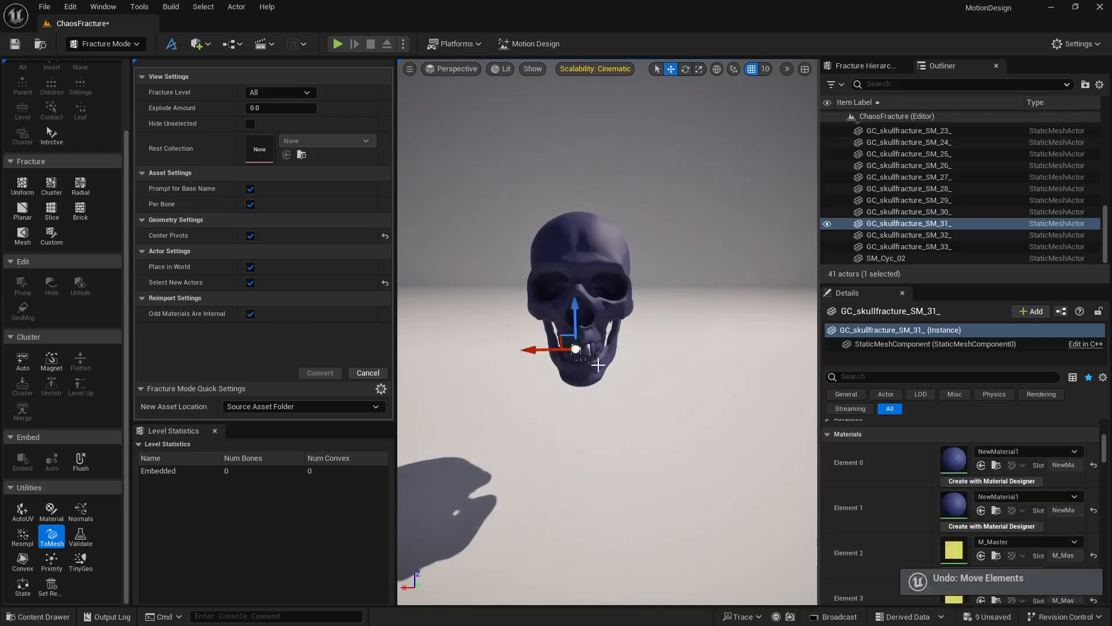
pyautogui.click(597, 364)
pyautogui.moveTo(577, 290); pyautogui.dragTo(580, 367)
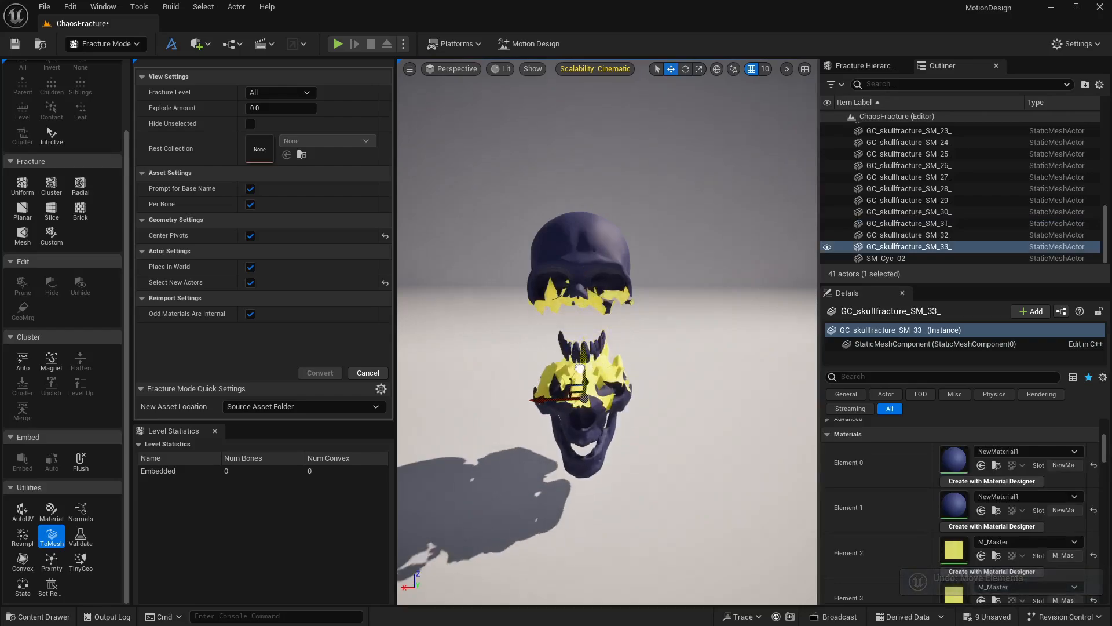
pyautogui.hotkey('ctrl', 'z')
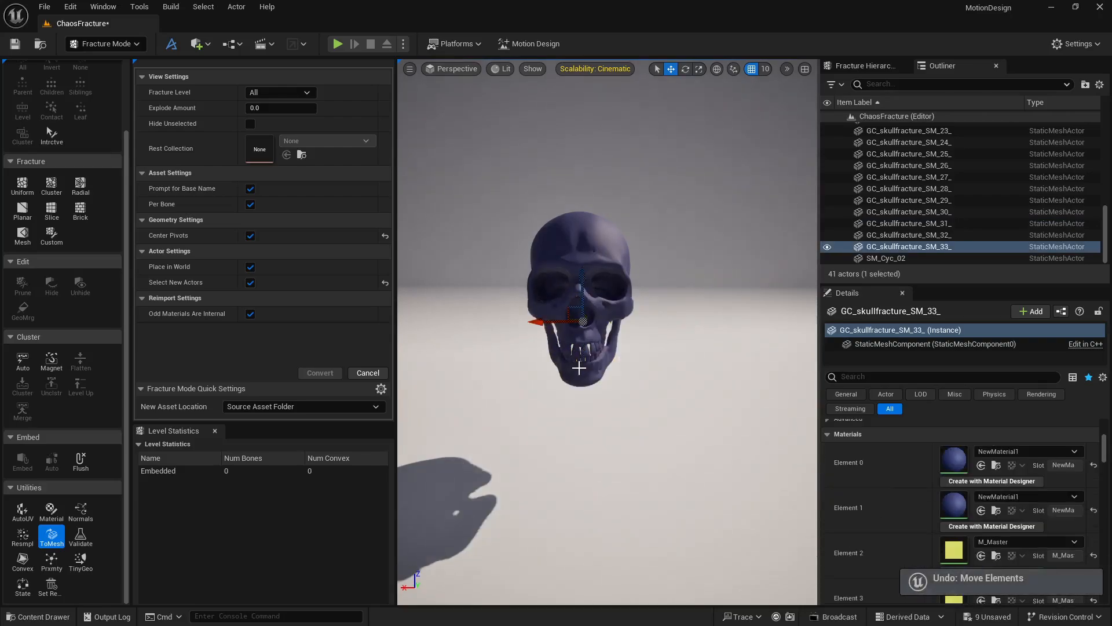